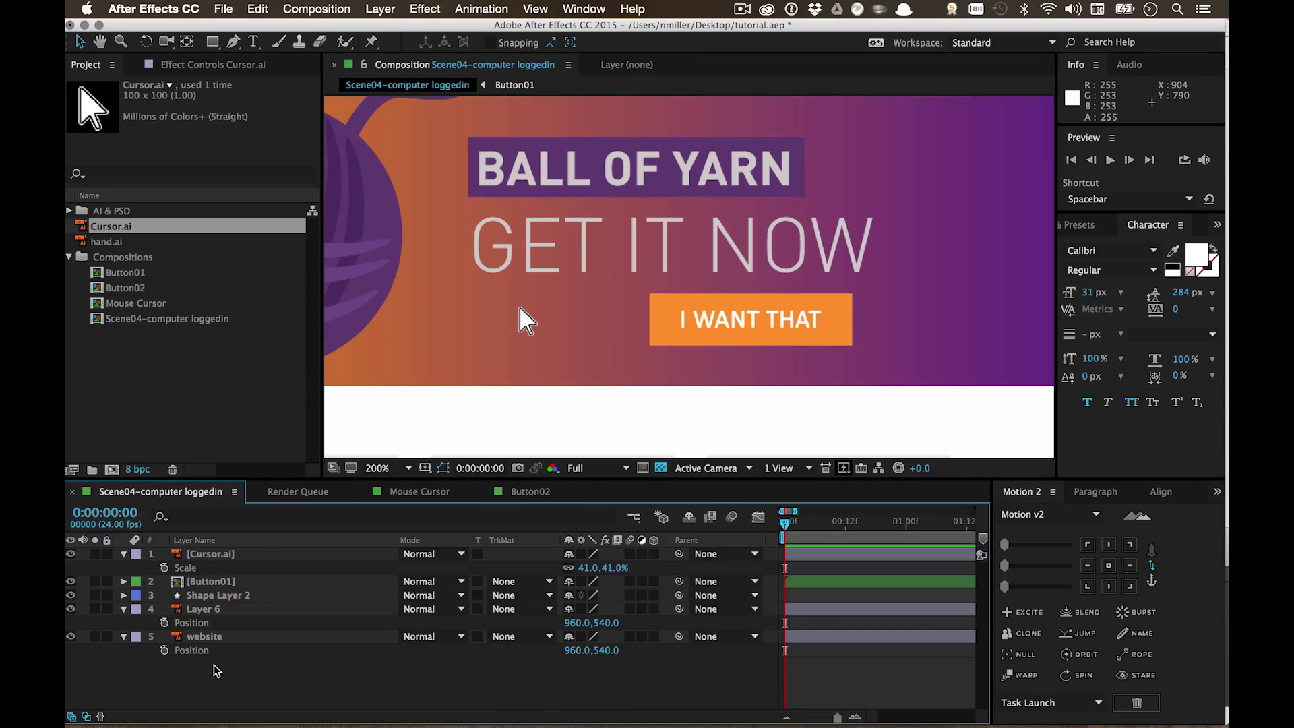
Step: Delete the existing Cursor.ai layer and add Cursor.ai from the project just left of the I WANT THAT button
click(206, 555)
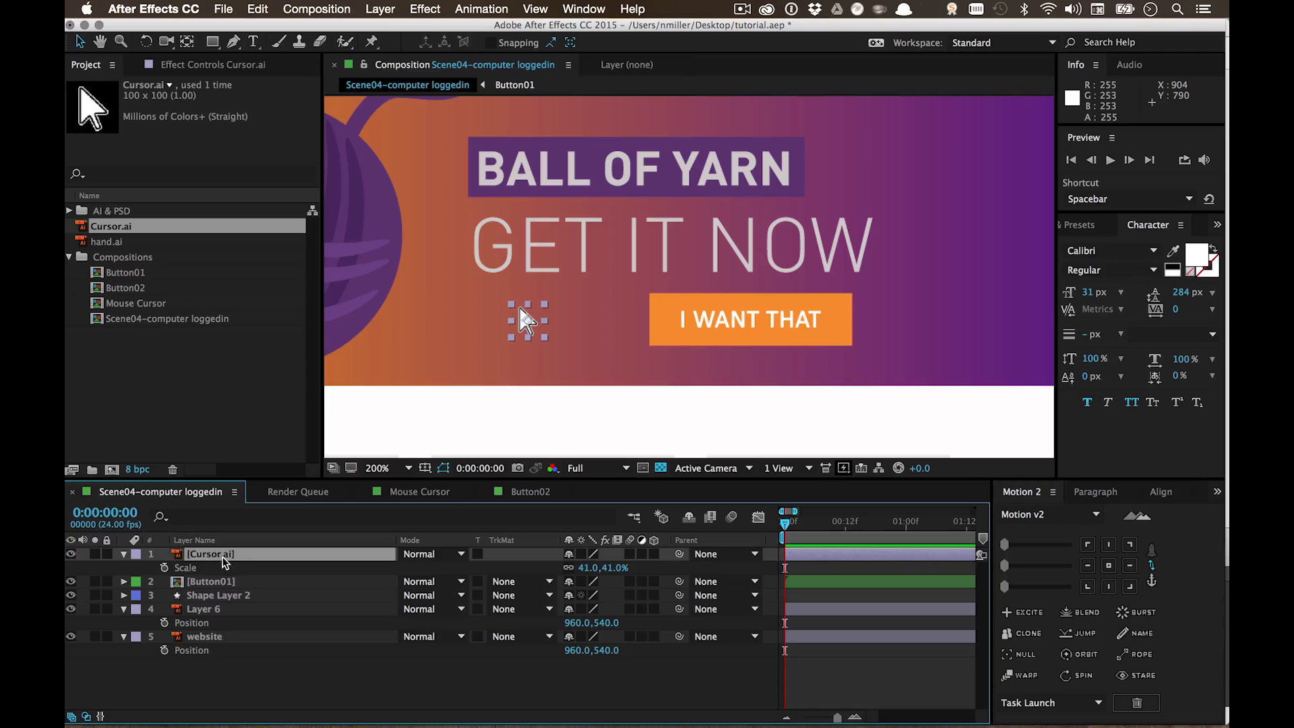
key(Delete)
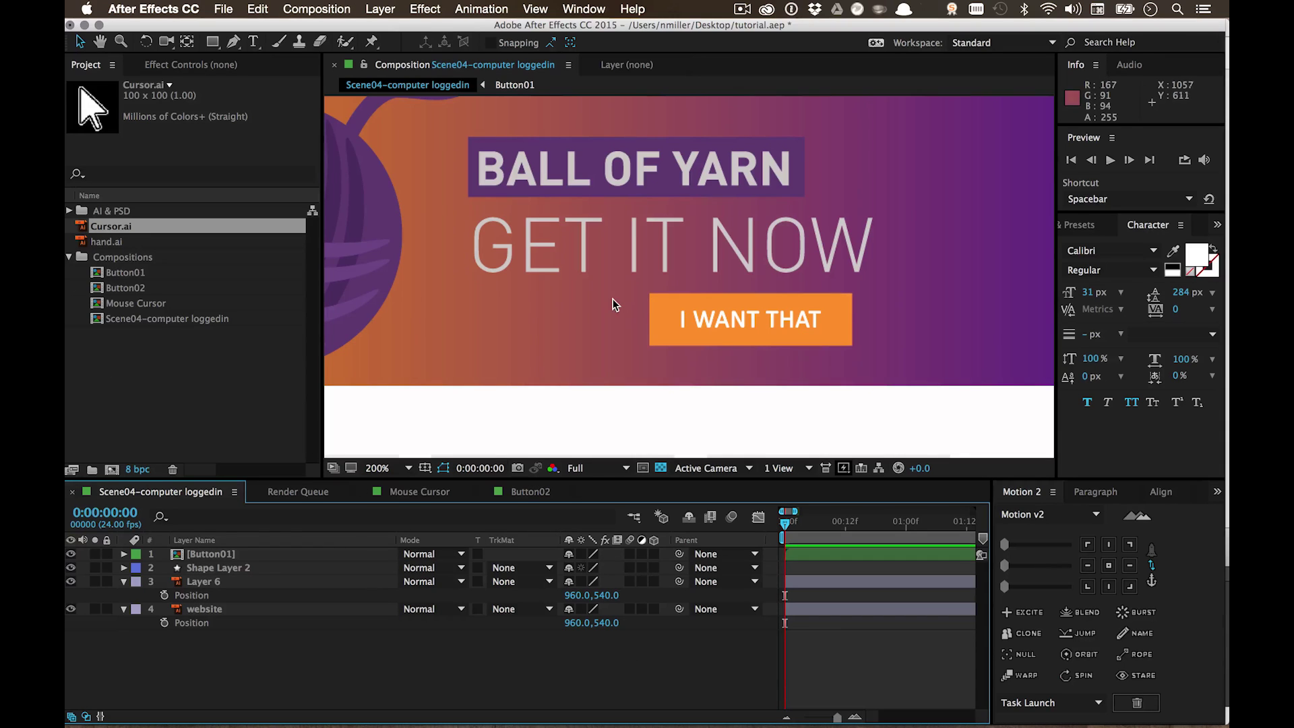
key(z)
alt+click(611, 275)
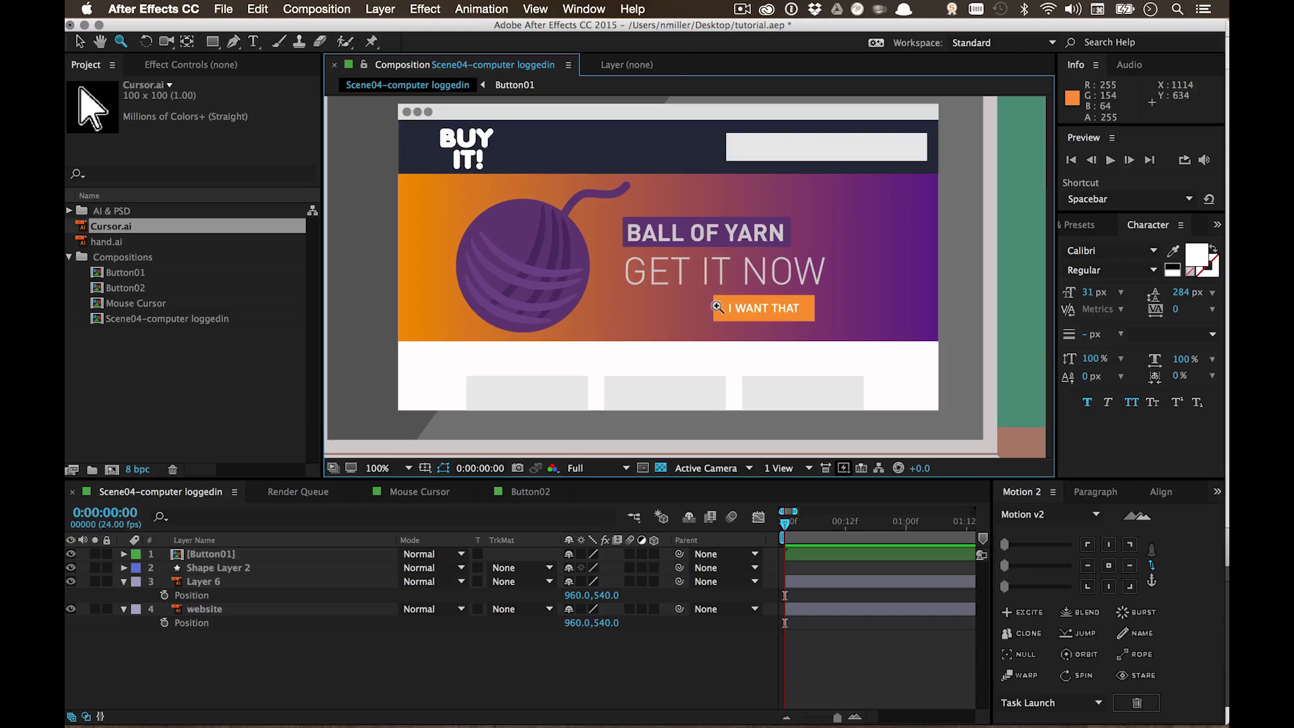
click(754, 291)
click(105, 391)
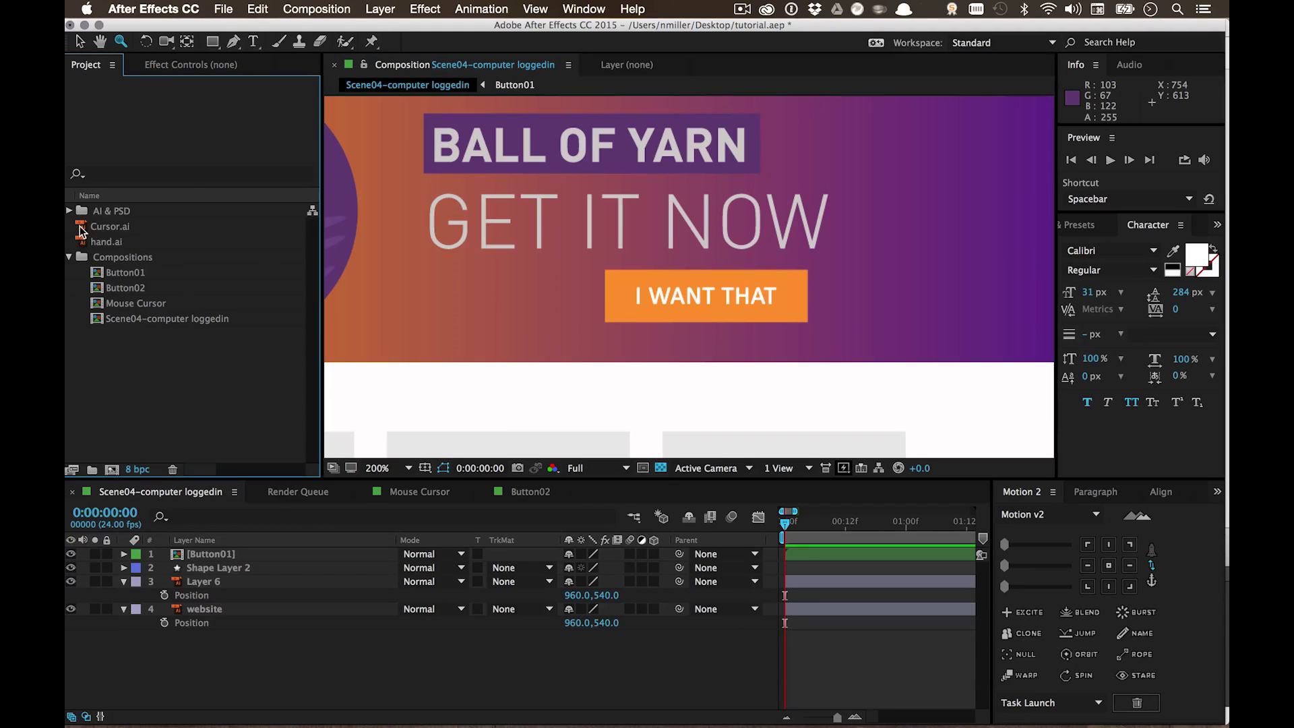
click(85, 231)
drag(86, 229, 541, 295)
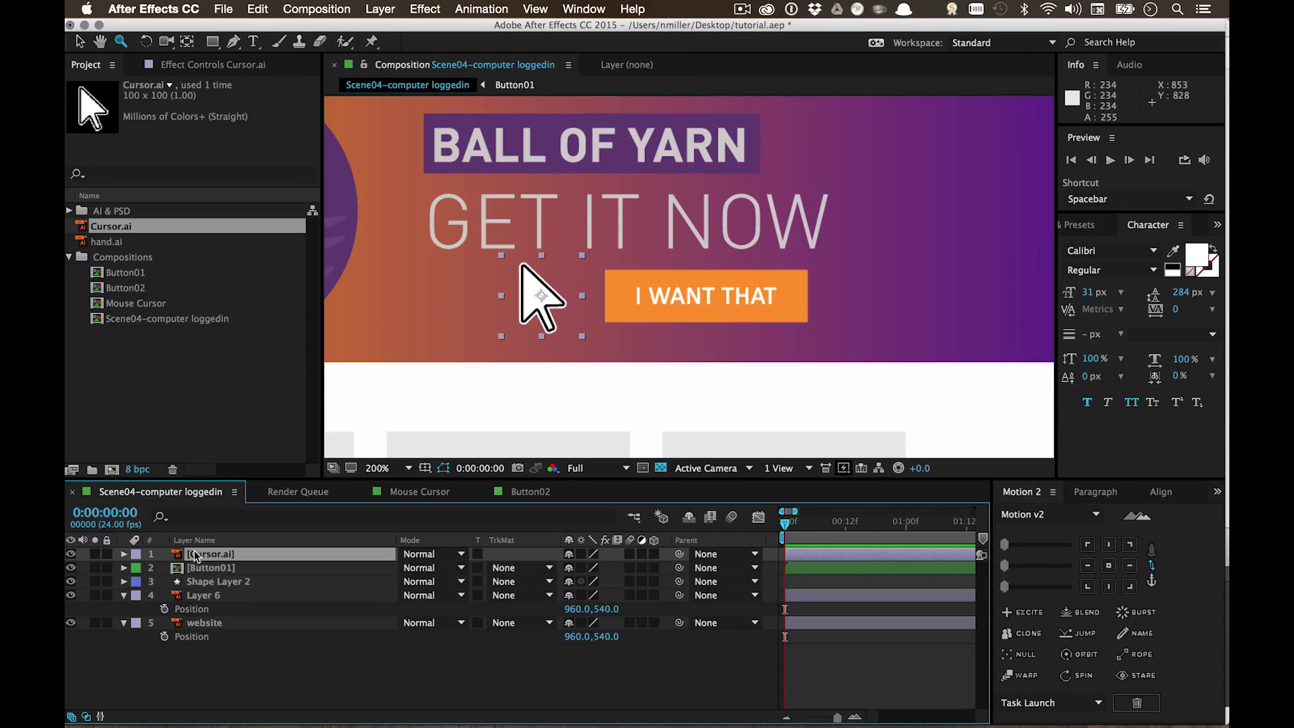
Step: Scale the Cursor.ai layer down to 35%
click(230, 567)
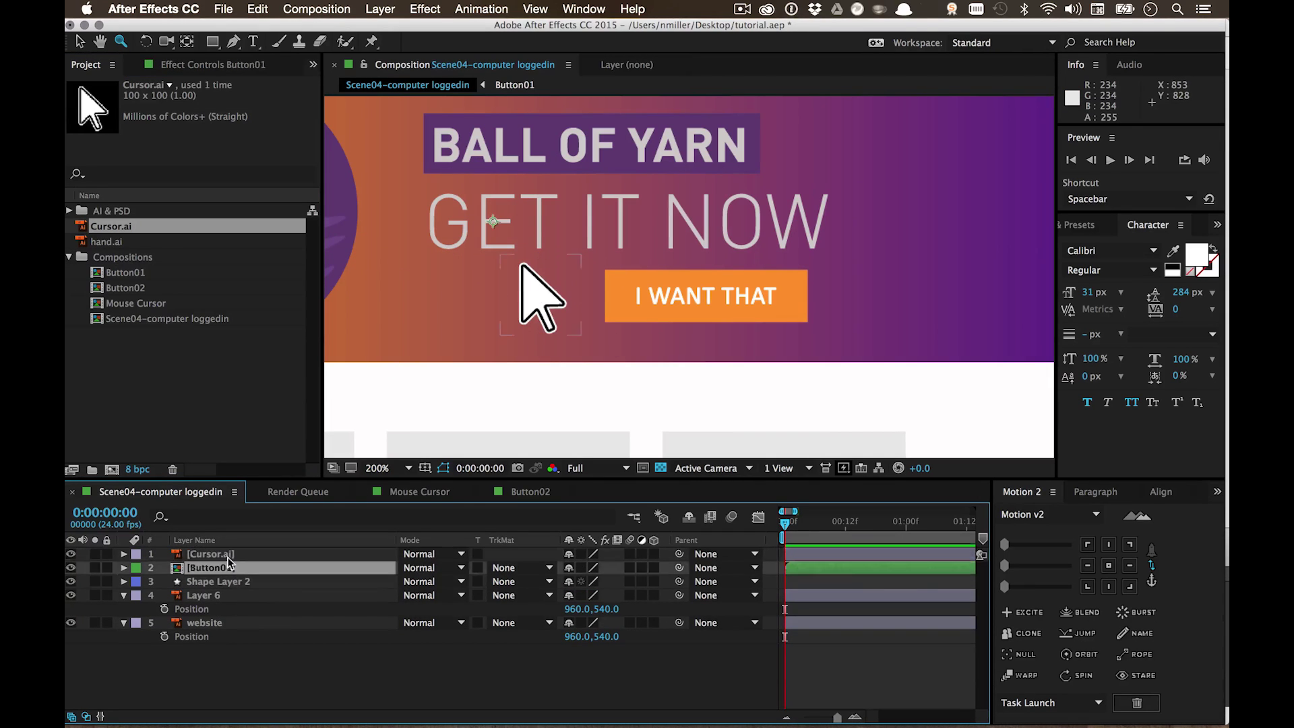
click(224, 554)
key(s)
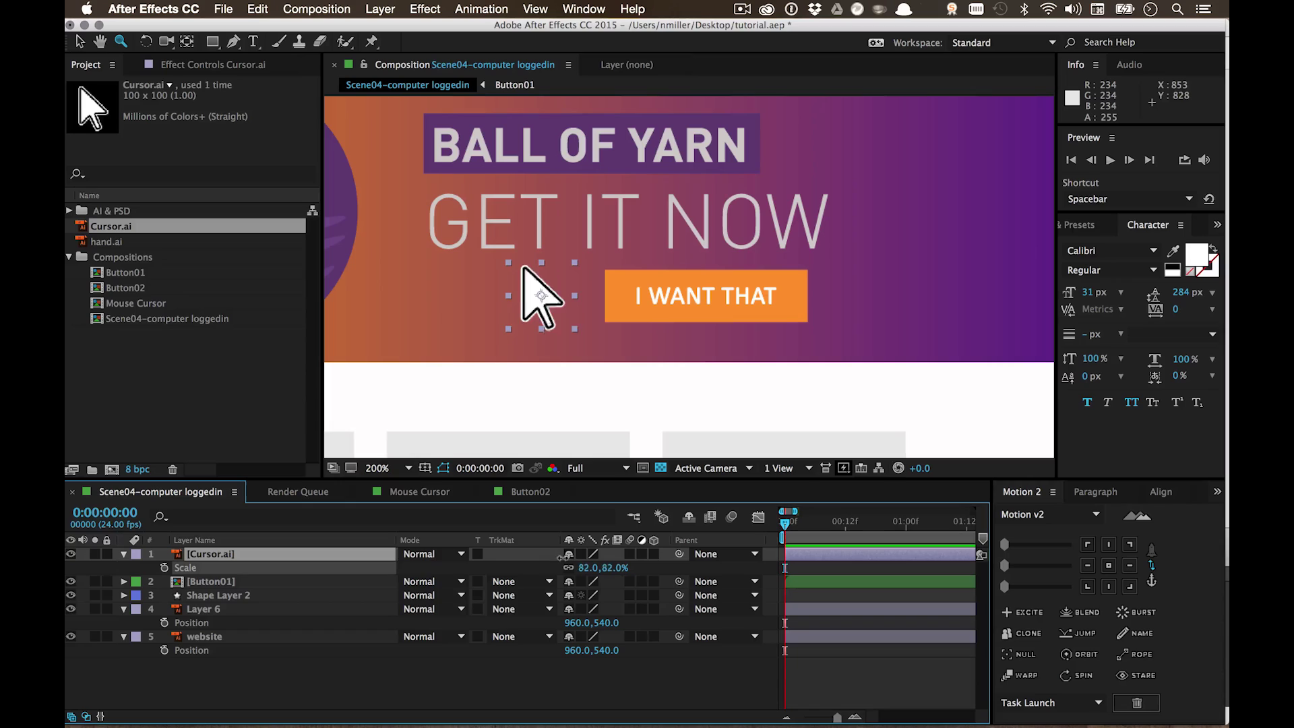
mouse_move(578, 567)
mouse_down()
mouse_move(534, 556)
mouse_move(572, 566)
mouse_up()
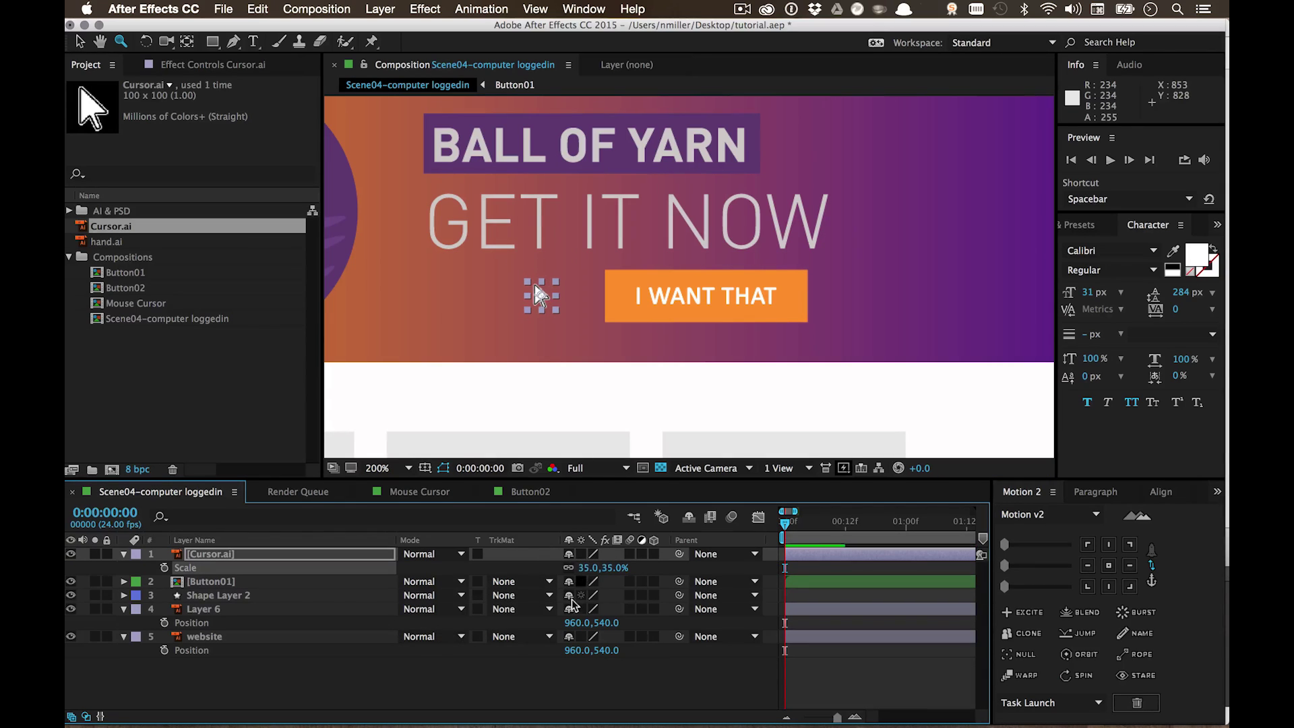
click(438, 706)
click(804, 523)
click(787, 524)
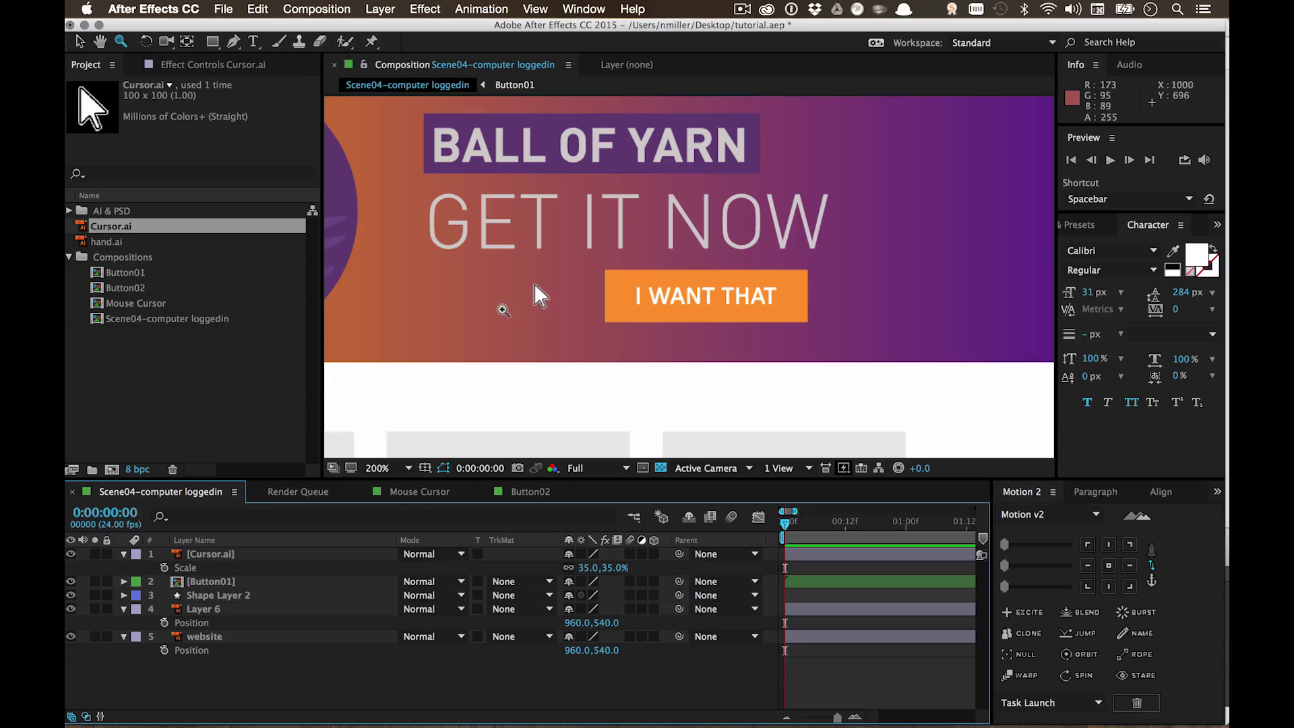
Step: Move the arrow cursor further left of the I WANT THAT button, to about 895, 635
click(537, 293)
drag(540, 295, 442, 297)
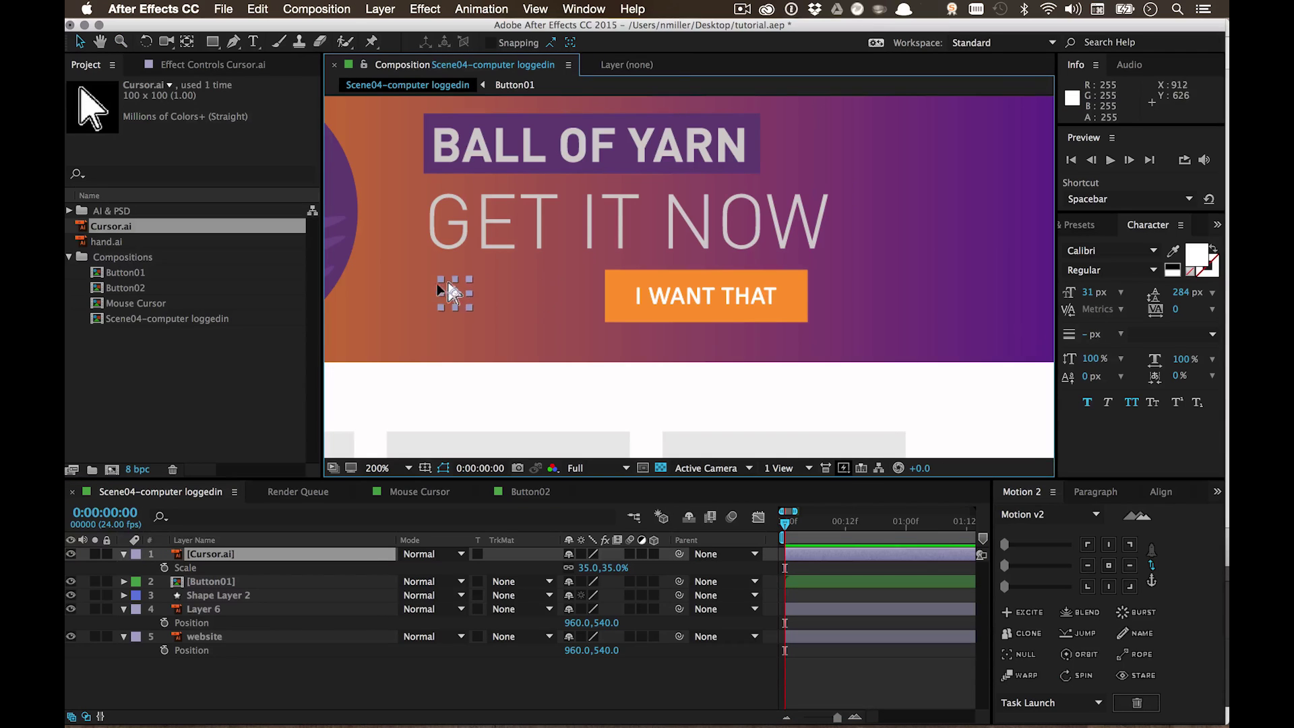
click(183, 699)
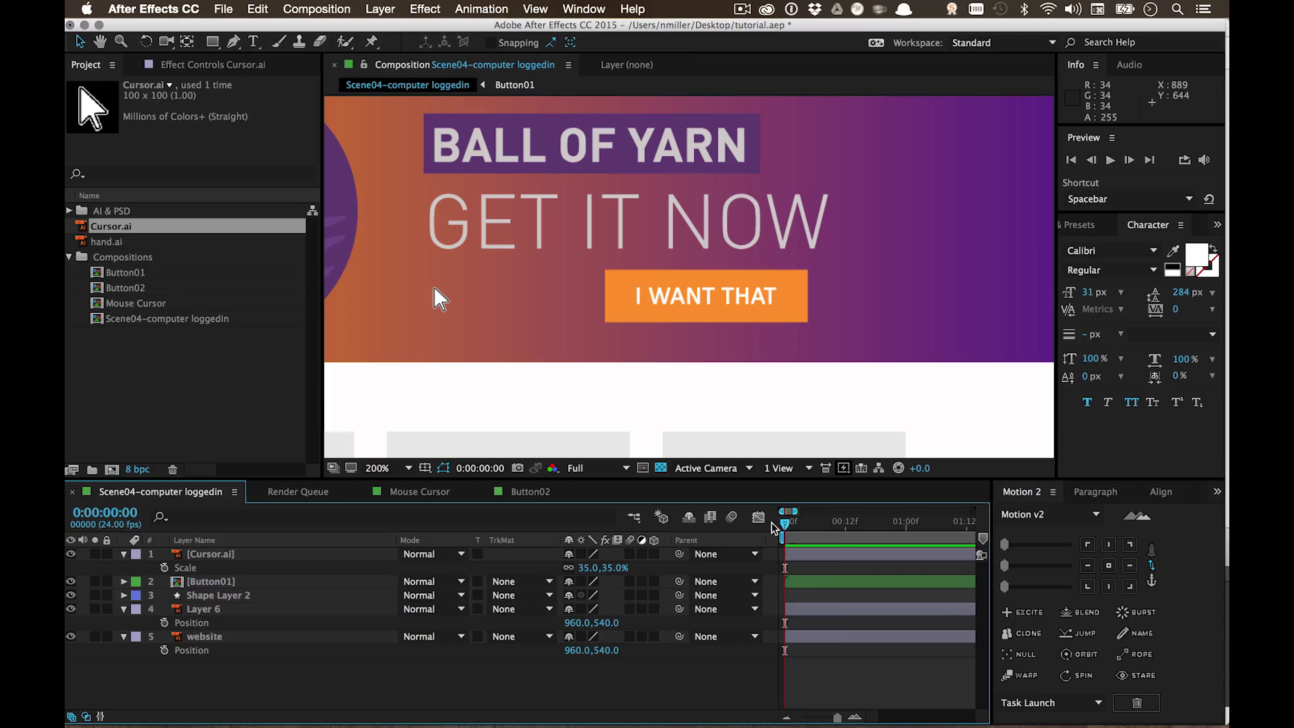
Step: Set the first Position keyframe for the Cursor.ai layer at 0:00:00:10
key(shift+Page_Down)
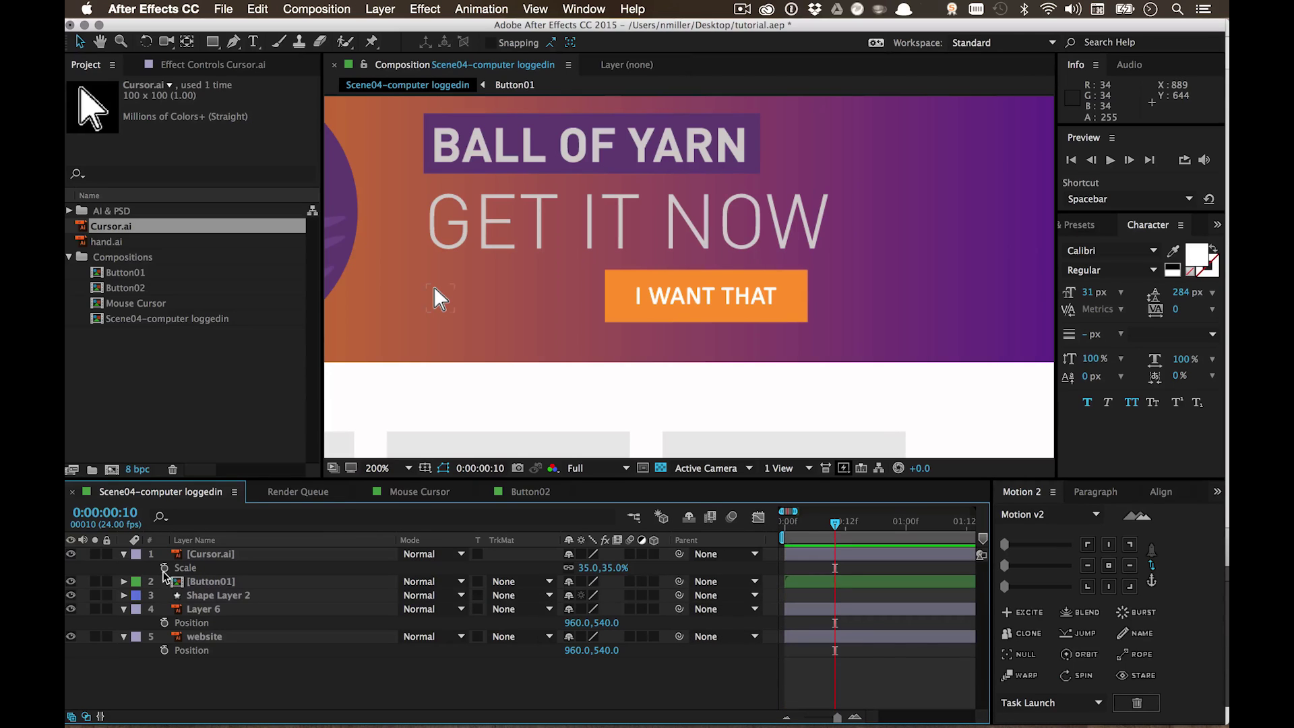
click(199, 556)
key(alt+shift+p)
click(173, 570)
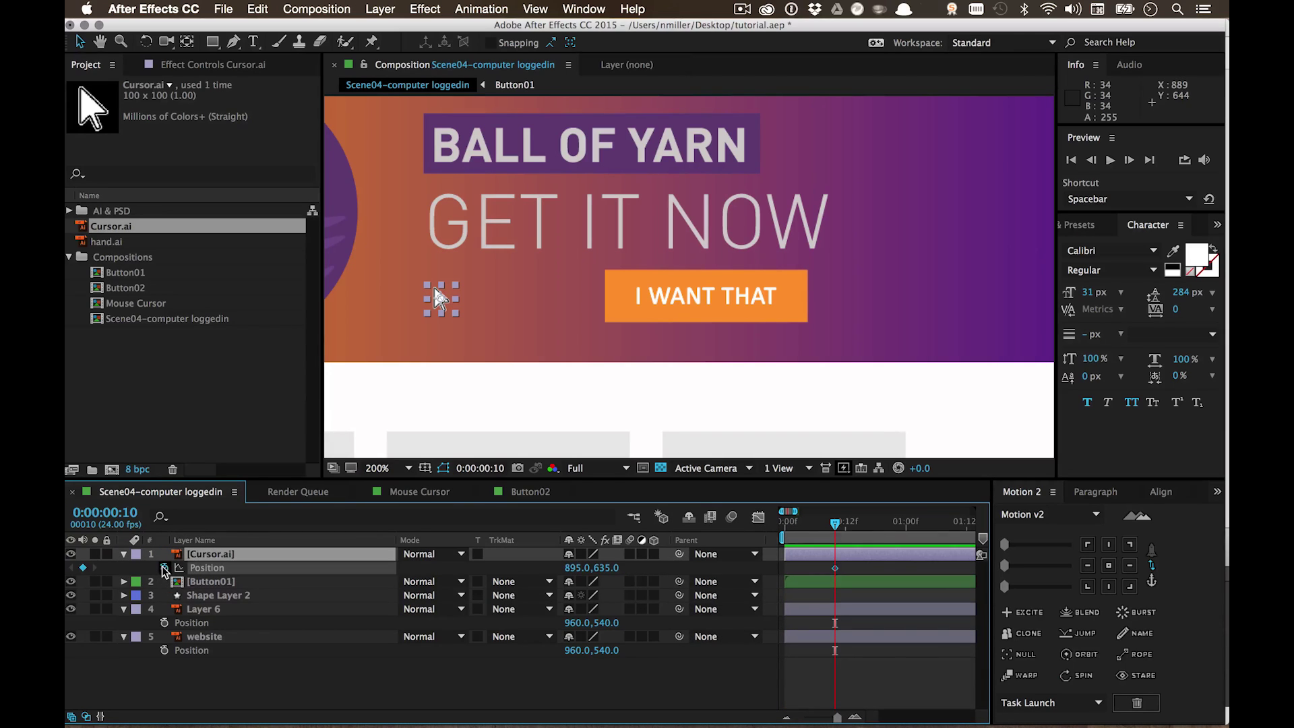
Step: At 0:00:00:20, move the cursor horizontally onto the button to X 1205 and preview the motion
key(shift+Page_Down)
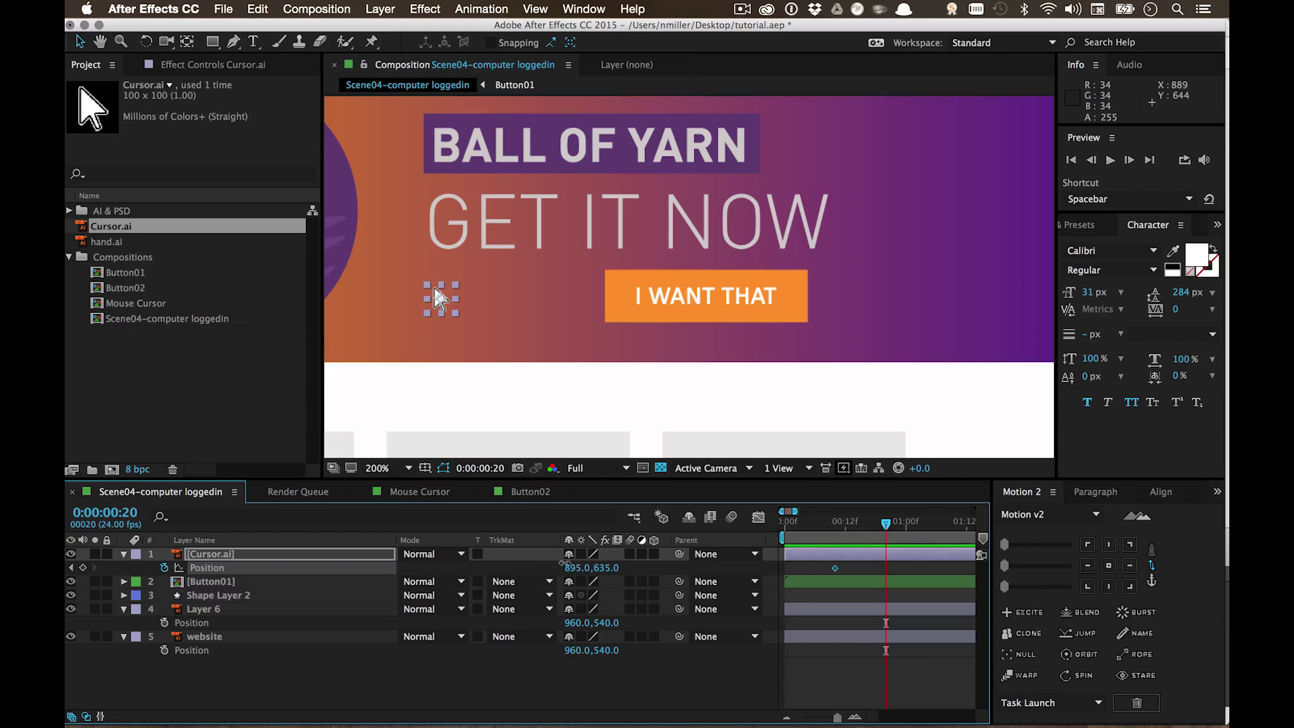
drag(565, 563, 593, 564)
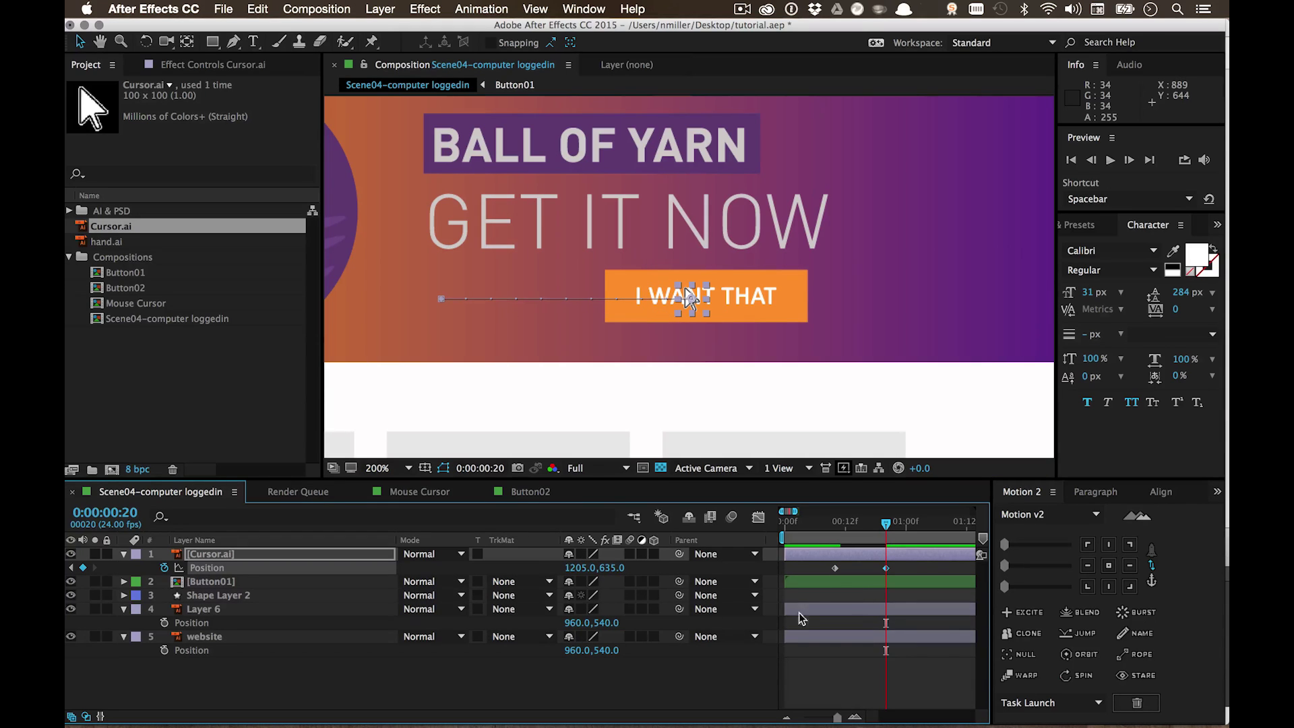
mouse_move(885, 523)
mouse_down()
mouse_move(899, 523)
mouse_move(884, 522)
mouse_up()
key(space)
click(885, 523)
Step: Add a holding Position keyframe at 0:00:01:00, and move the cursor right past the button to X 1515 at 0:00:01:10
drag(888, 525, 906, 524)
click(83, 567)
key(shift+Page_Down)
drag(565, 576, 597, 574)
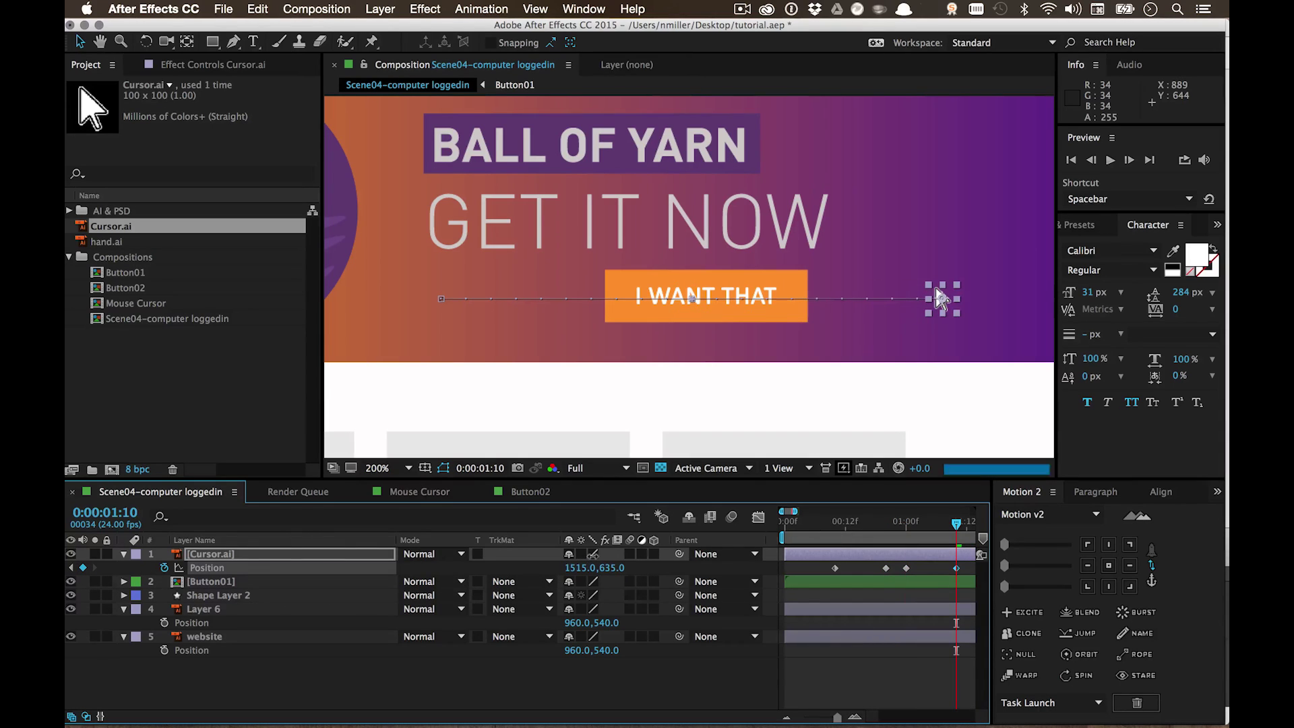
click(539, 694)
Step: Preview the cursor animation from the beginning of the composition
drag(825, 527, 780, 520)
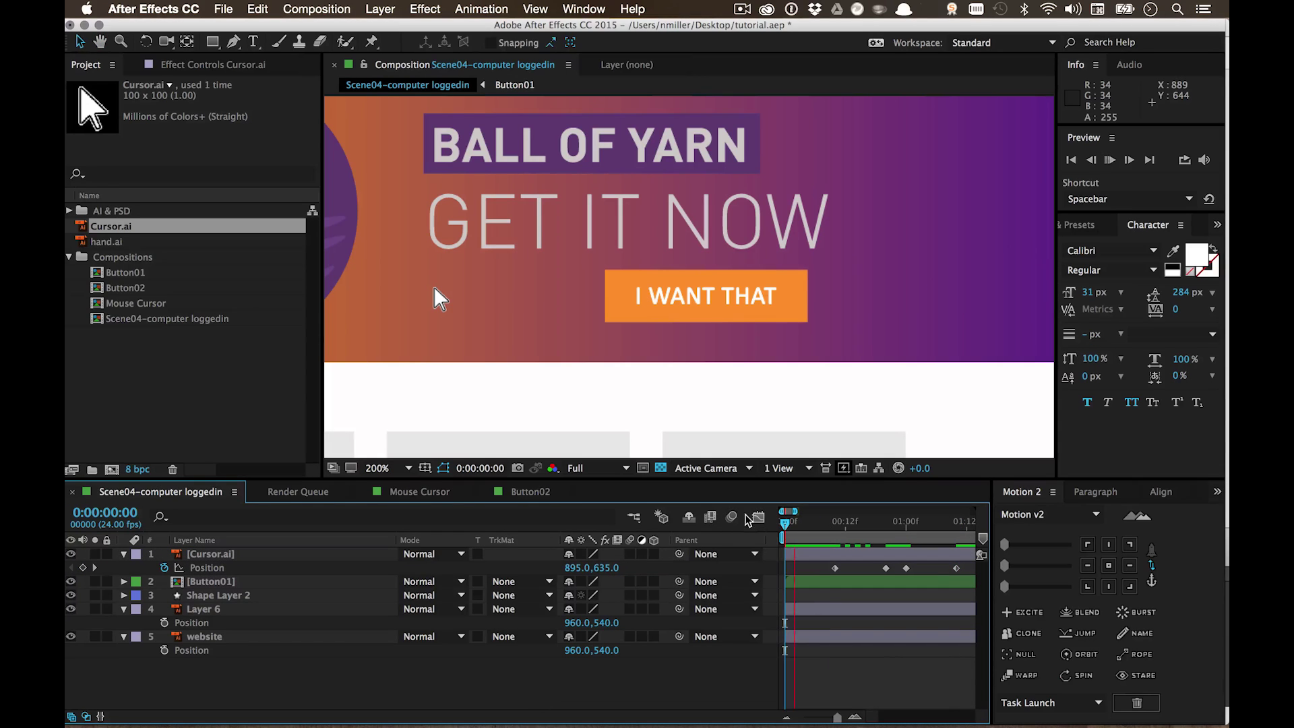
key(space)
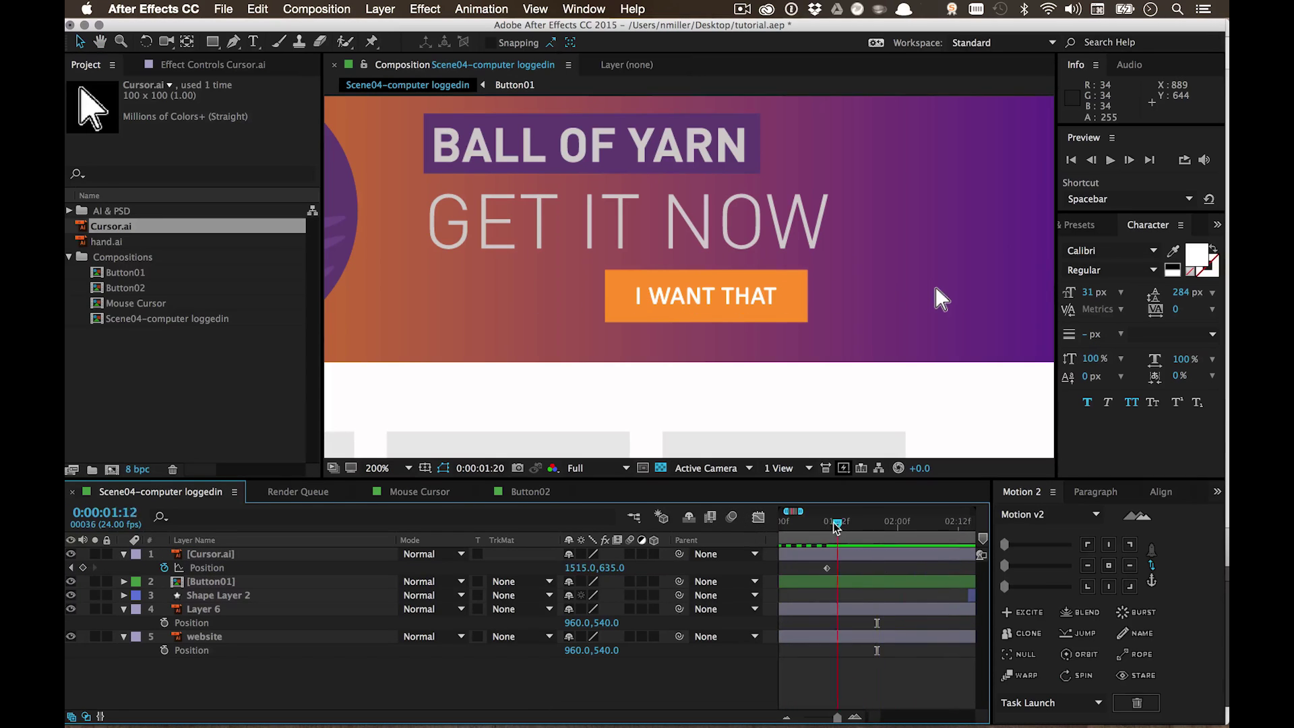
key(space)
Step: Stretch all the cursor's Position keyframes proportionally so the last one falls slightly after 2 seconds, and preview the slower motion
drag(837, 717, 833, 718)
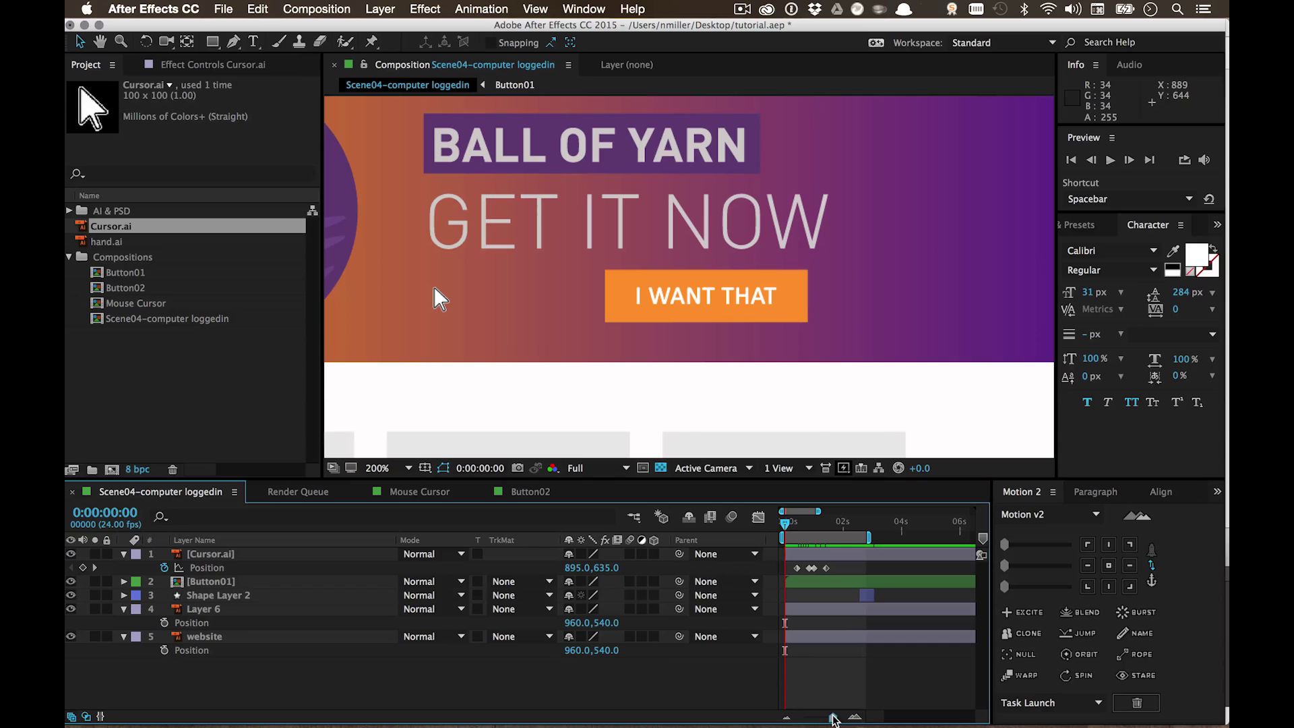
click(827, 568)
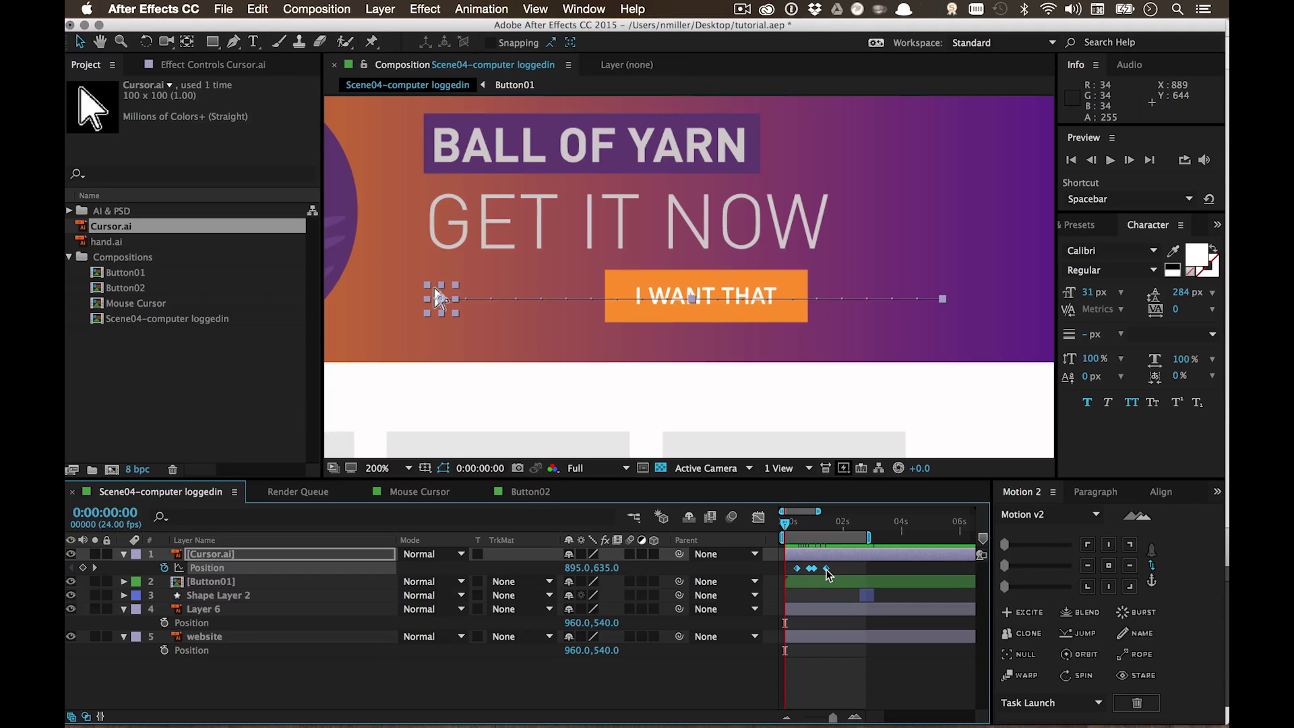
drag(828, 573, 851, 570)
key(space)
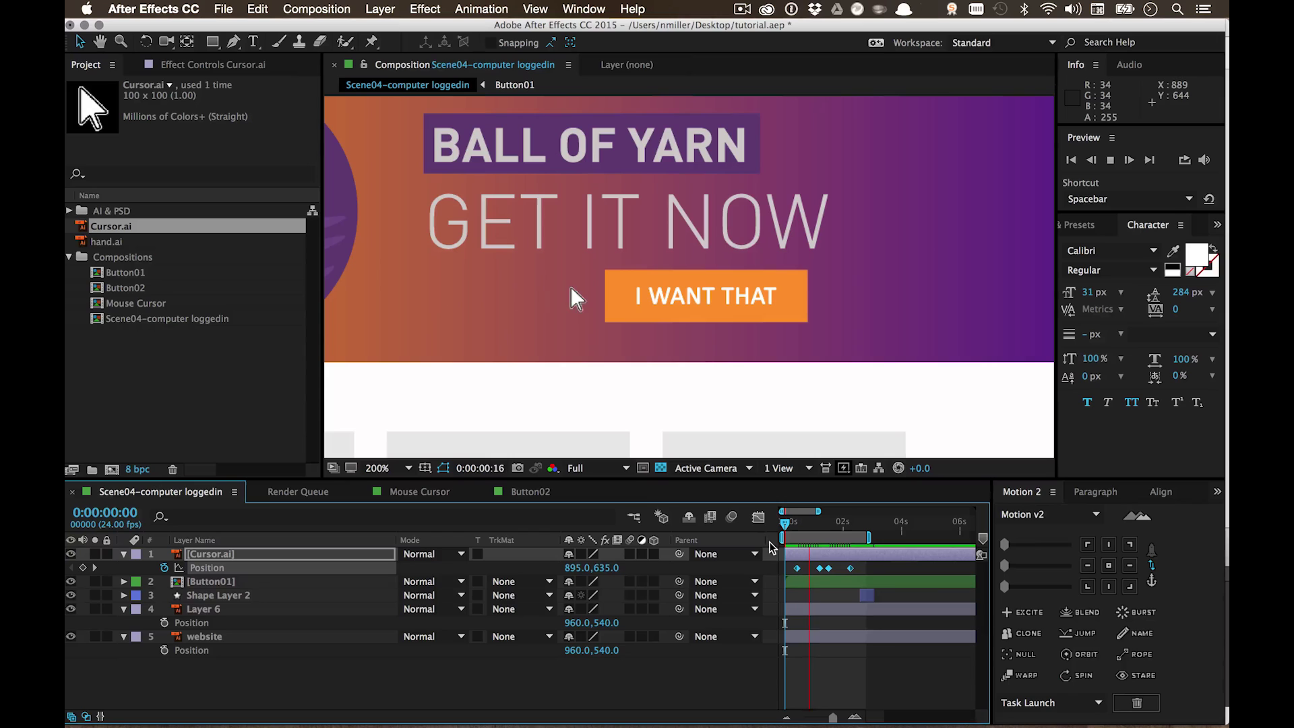
click(820, 523)
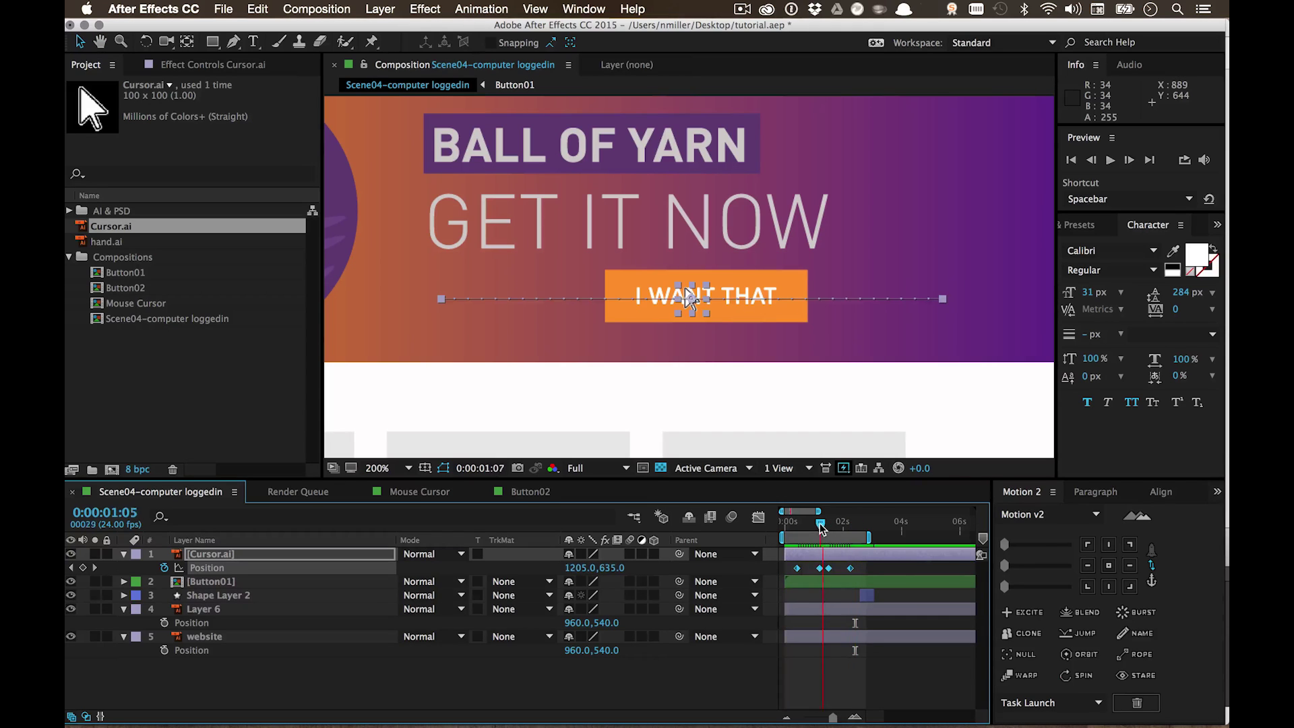
Step: Extend the work area to about 4 seconds, shift the cursor's last two Position keyframes later, and preview the result
drag(821, 528, 905, 537)
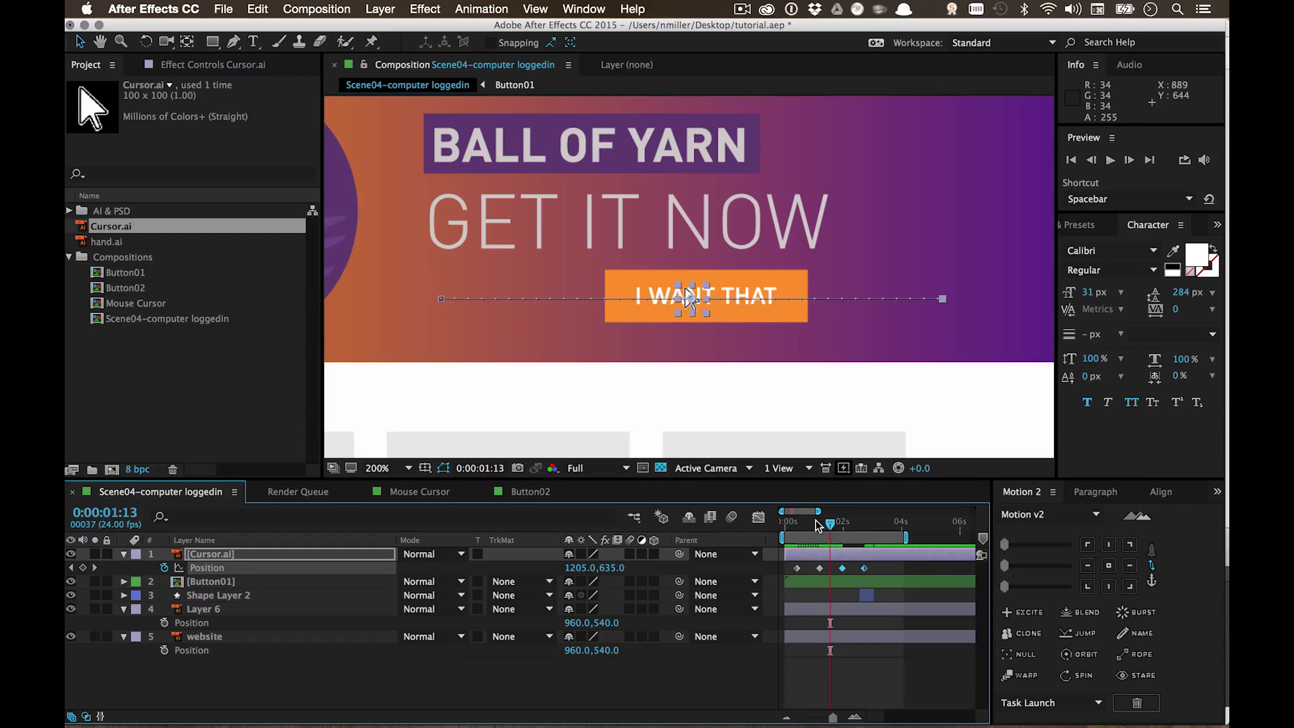
key(space)
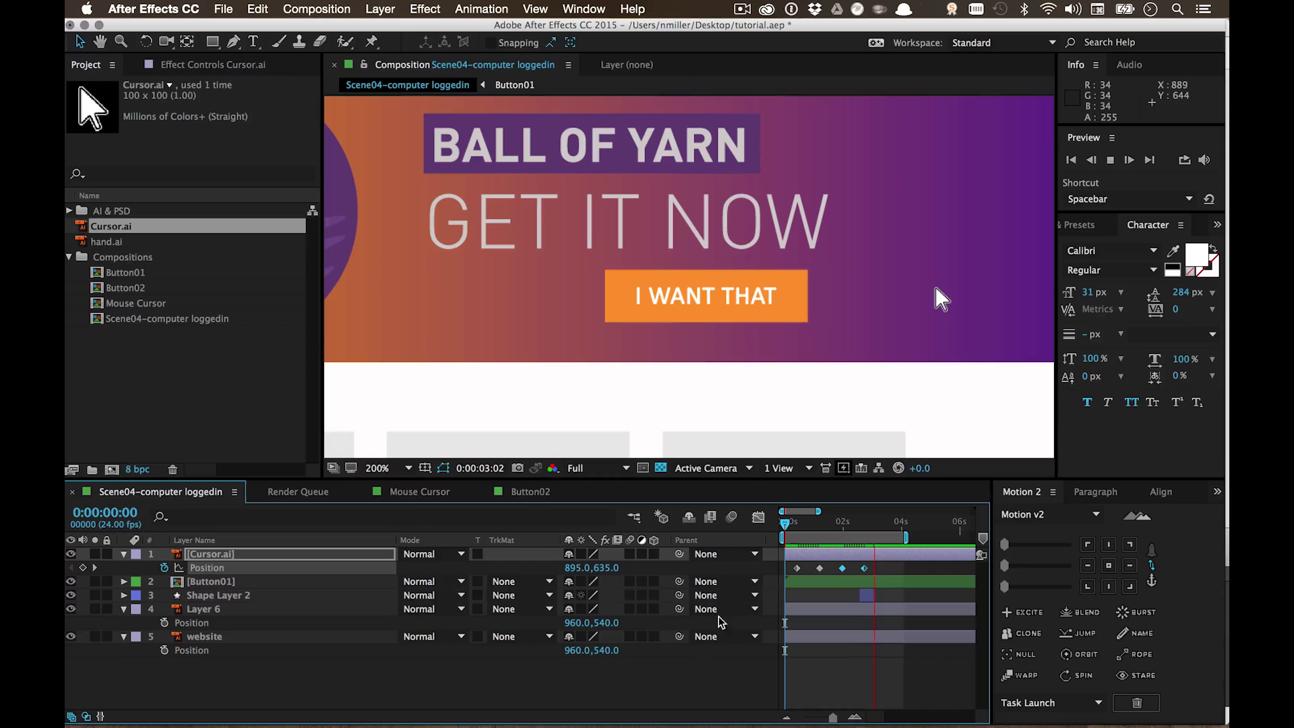
click(641, 686)
Step: Delete the Shape Layer 2 layer and return the playhead to 0:00:00:00
click(233, 595)
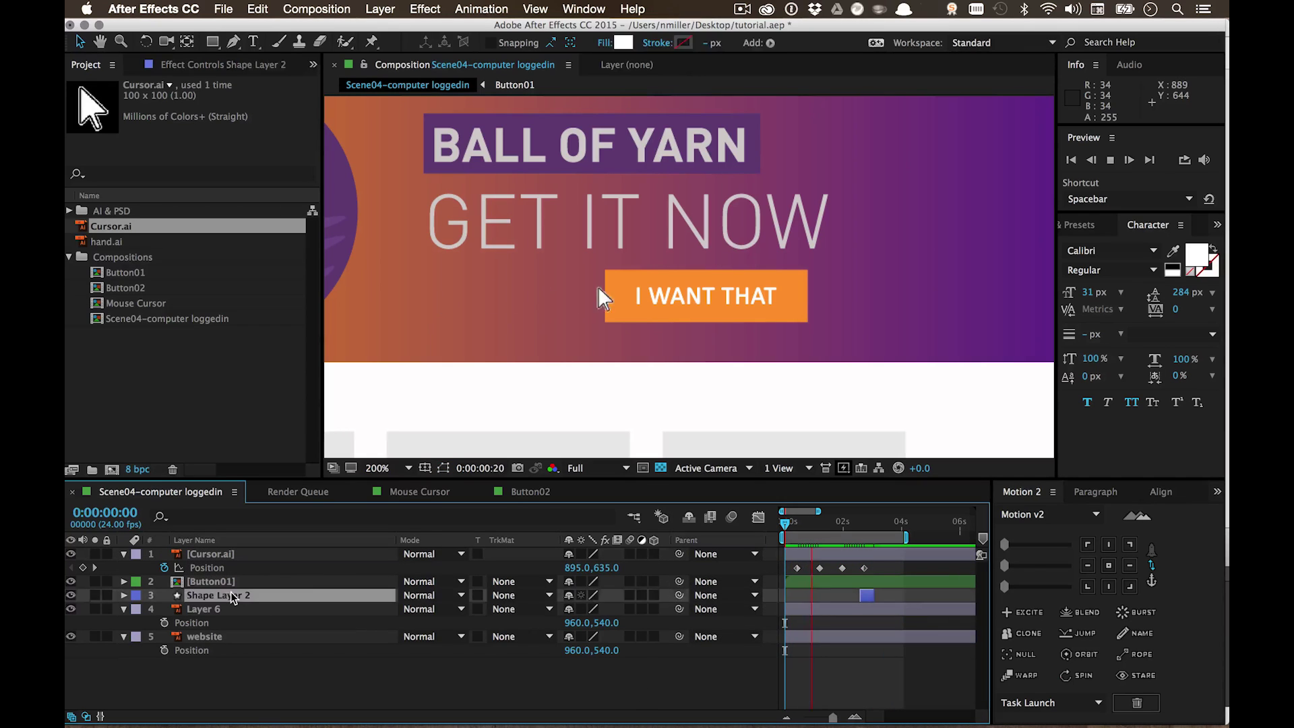
key(Delete)
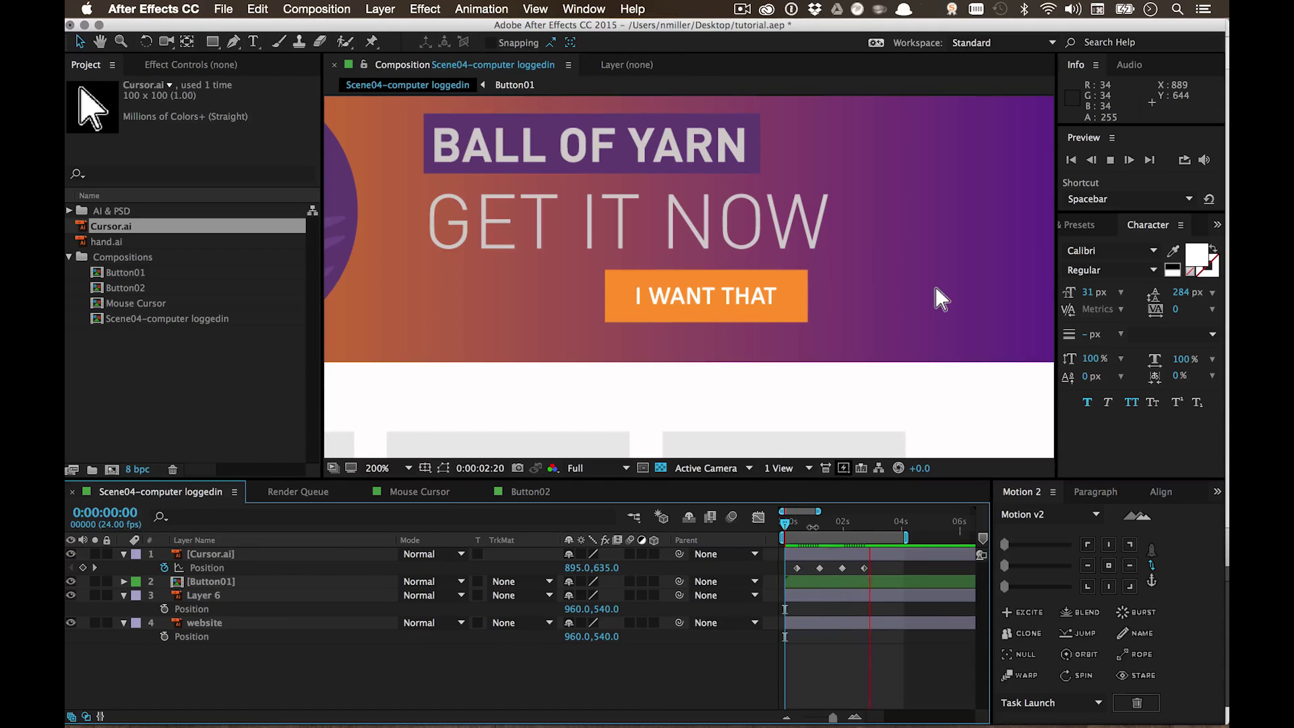
click(799, 523)
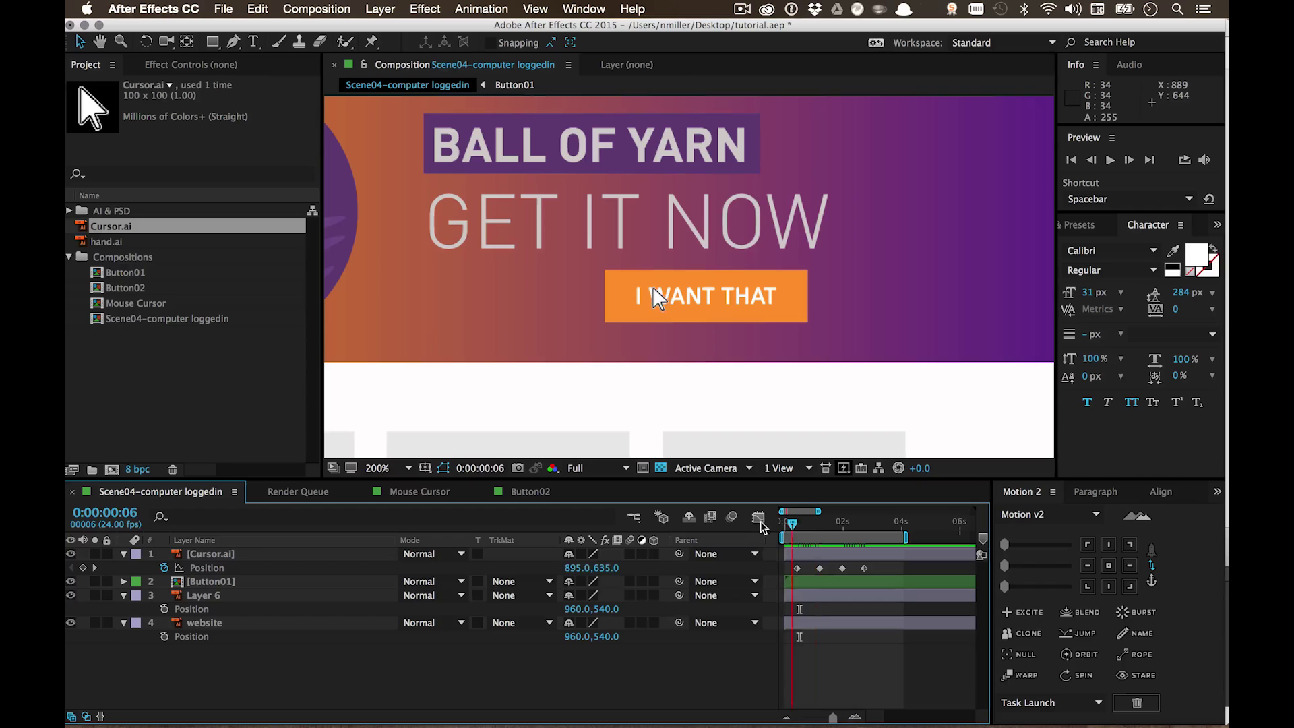
click(784, 525)
drag(788, 524, 741, 520)
Step: Add hand.ai to the composition as the topmost layer, above Cursor.ai
click(127, 380)
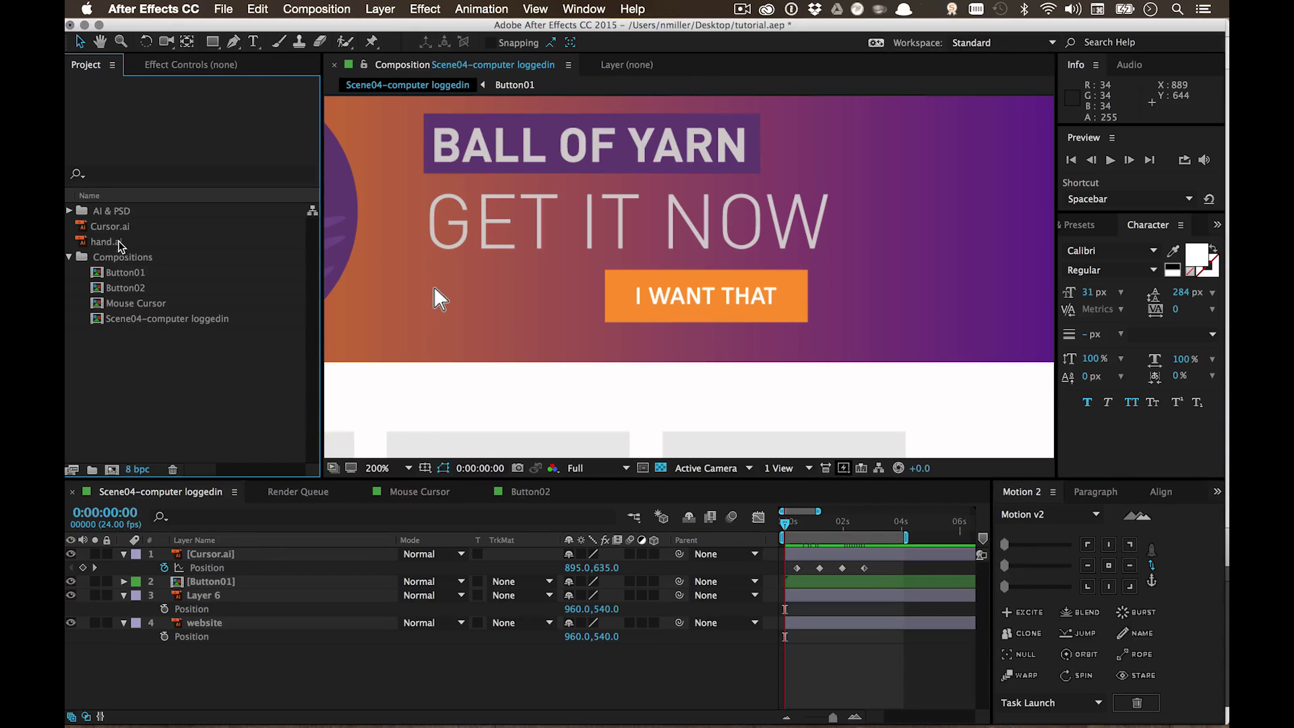
click(104, 245)
drag(94, 248, 196, 554)
Step: Check the Cursor.ai layer's scale and set the hand.ai layer's scale to the matching 35%
key(s)
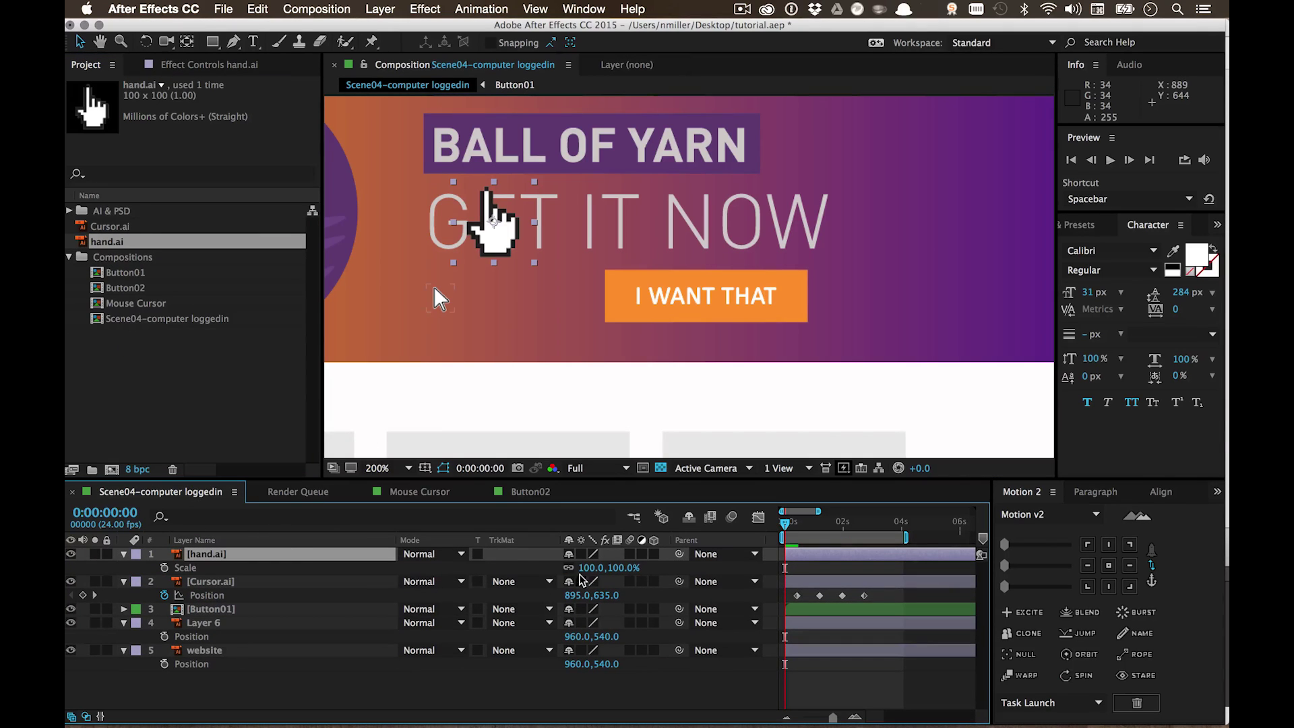
click(232, 582)
key(s)
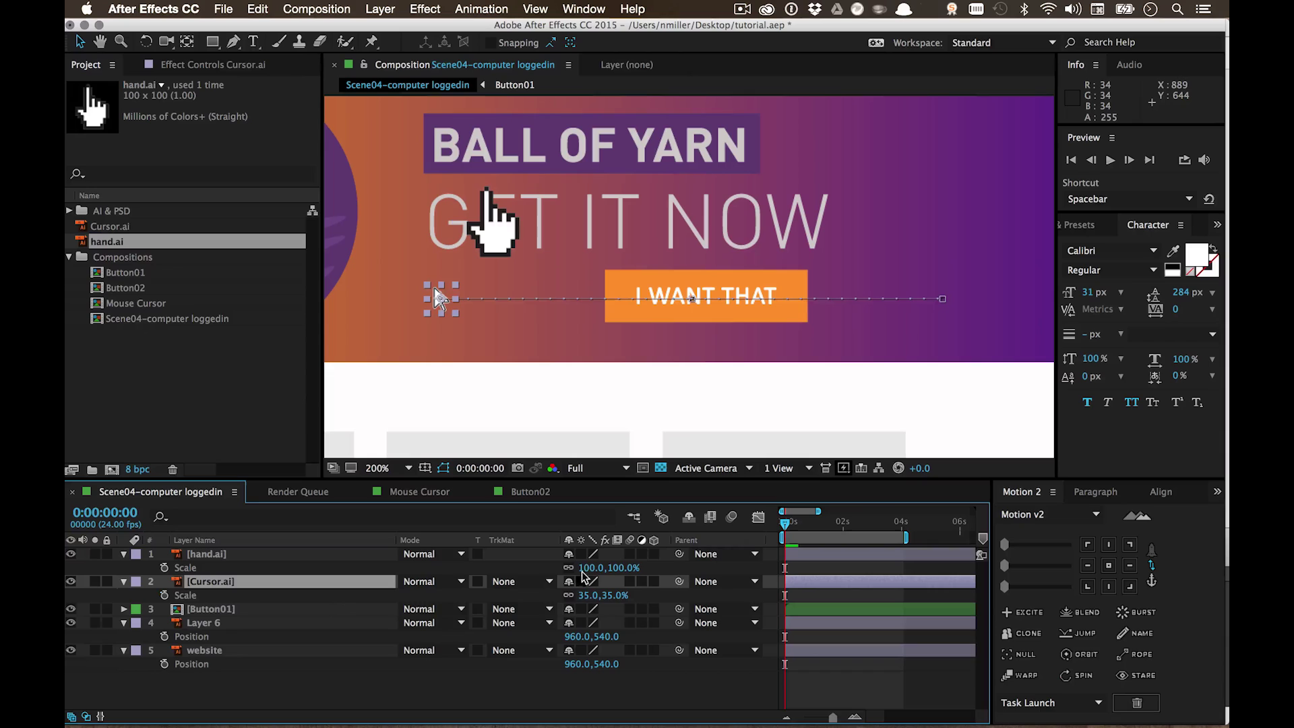
click(588, 567)
text(35)
key(Return)
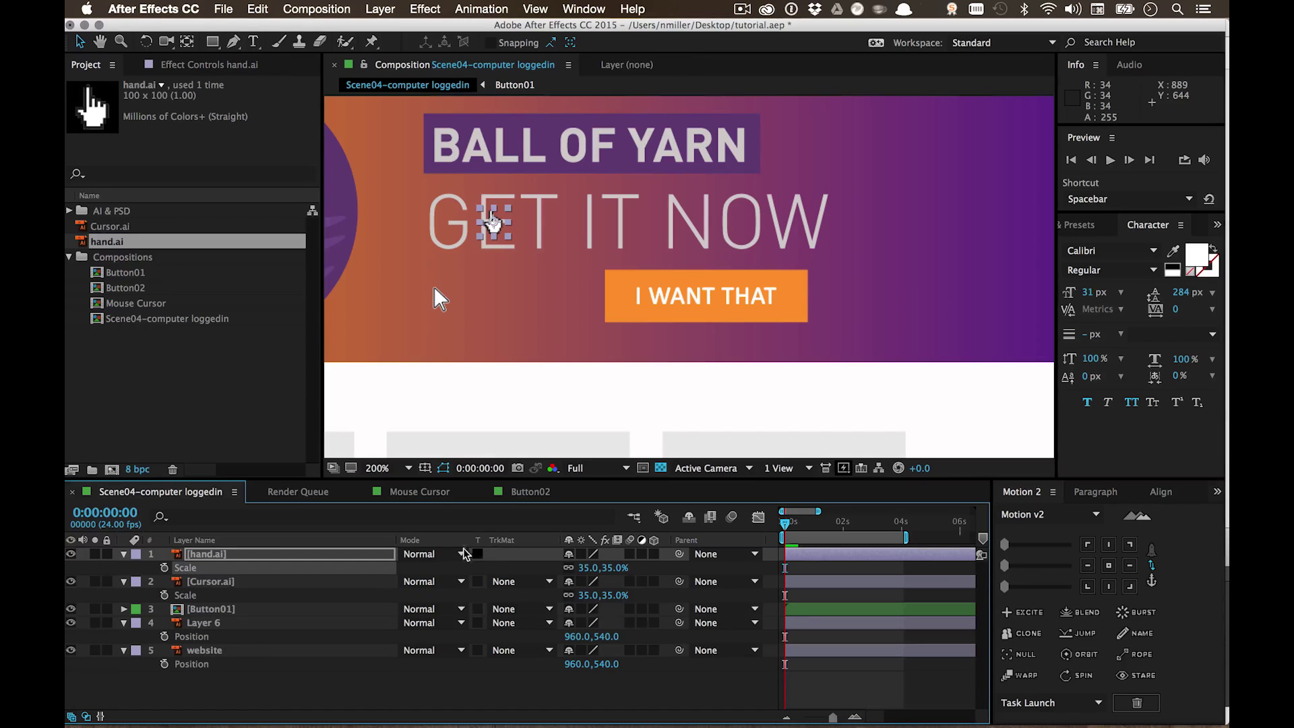
click(263, 701)
Step: Nudge the hand down and left until it sits over the arrow cursor, and parent the hand.ai layer to Cursor.ai
click(220, 563)
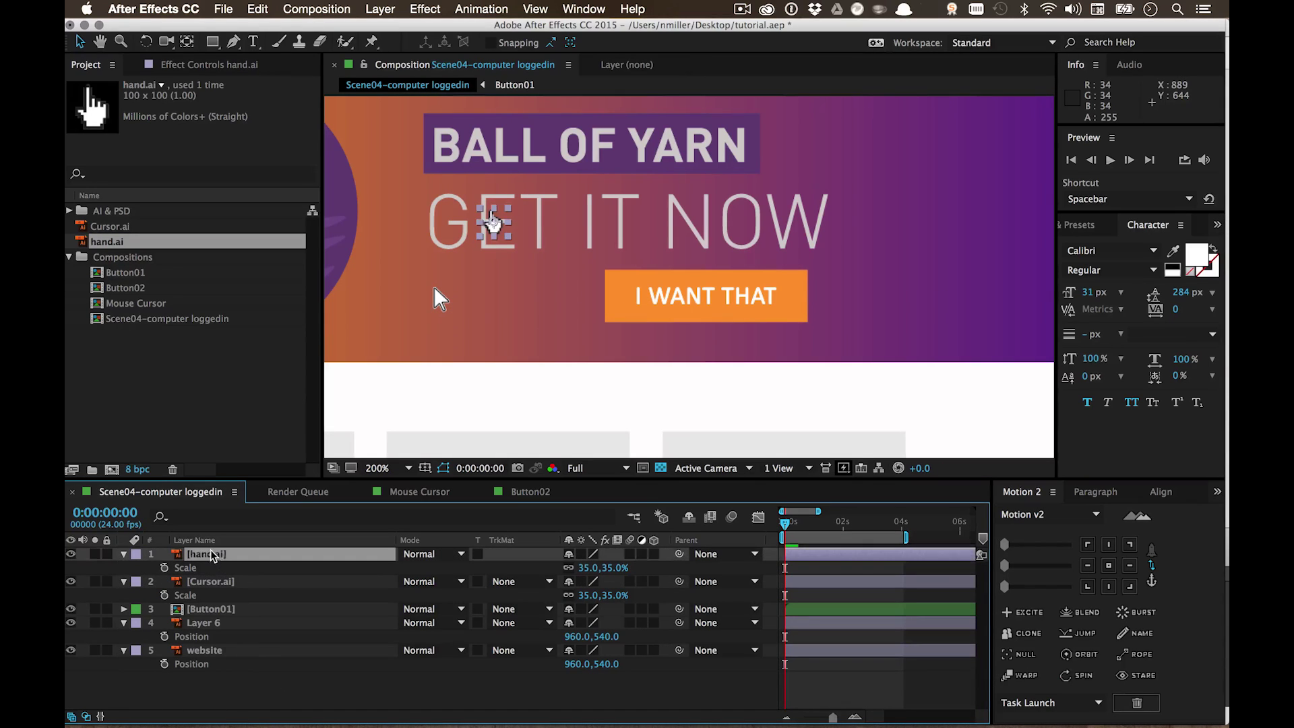
key(shift+Down)
key(shift+Down)
key(shift+Down)
key(shift+Down)
key(shift+Down)
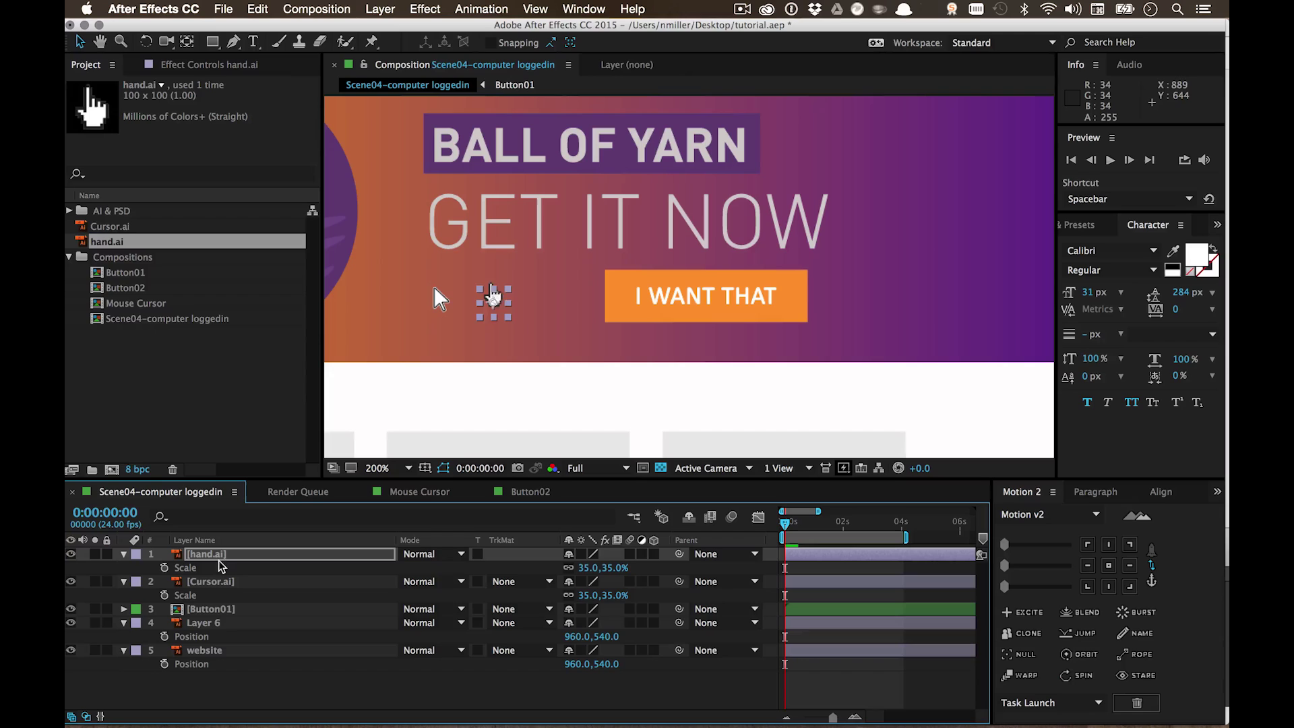
key(shift+Left)
key(shift+Left)
key(shift+Left)
key(shift+Left)
key(shift+Left)
key(shift+Left)
key(Right)
key(Right)
key(Right)
key(Right)
key(Up)
key(Up)
key(Up)
click(344, 664)
drag(681, 554, 214, 584)
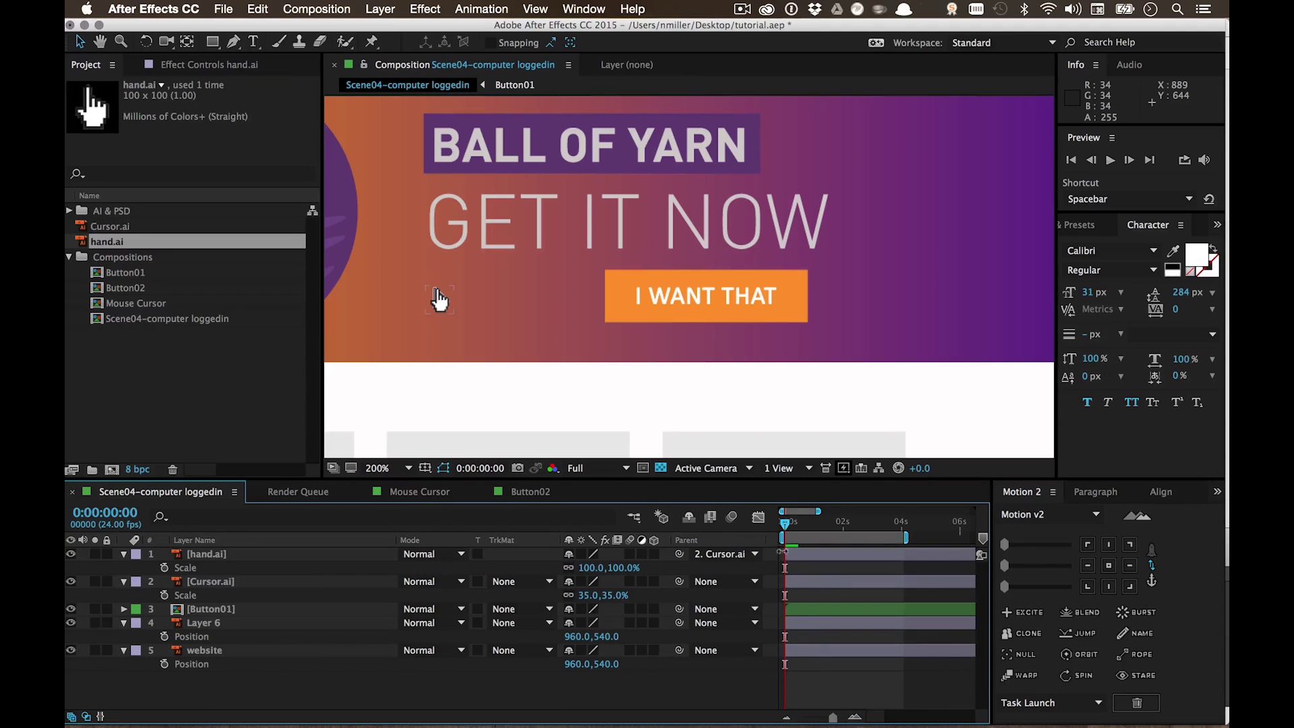
Step: Trim the start of the hand.ai layer to 0:00:00:23, where the cursor first reaches the I WANT THAT button
drag(786, 531, 817, 529)
key(Page_Up)
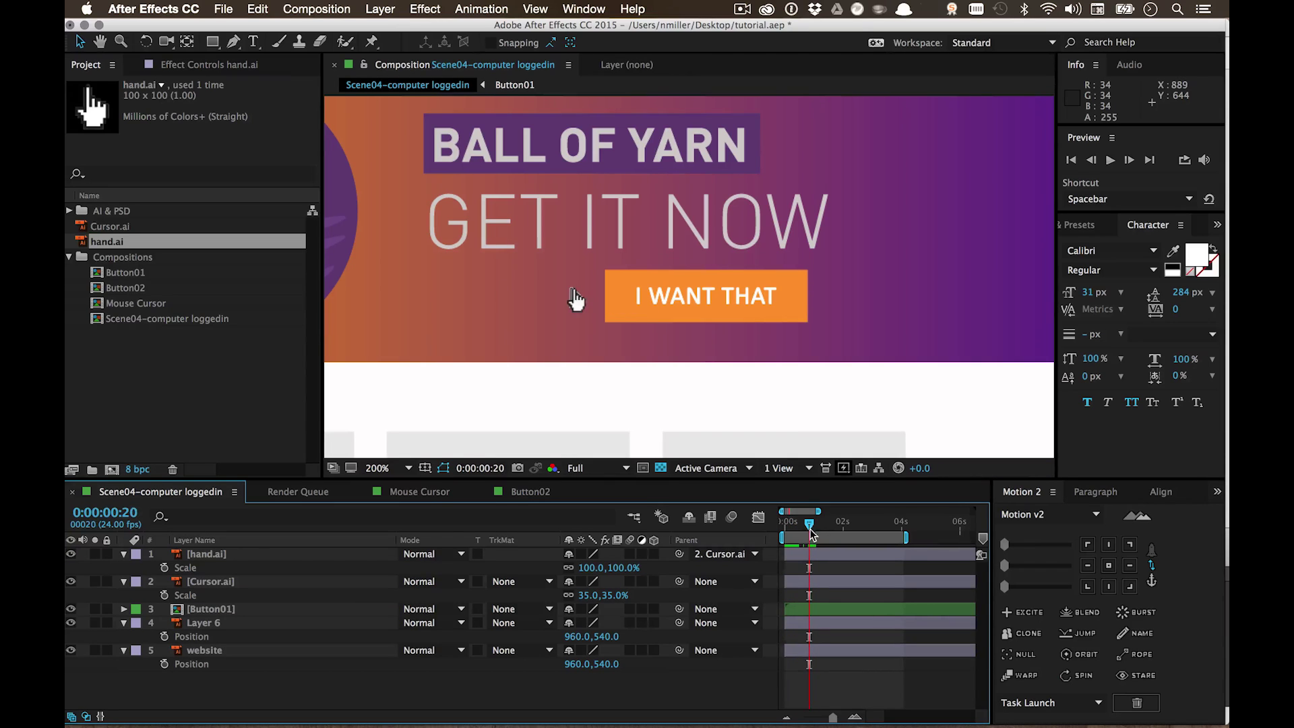
key(Page_Down)
key(Page_Down)
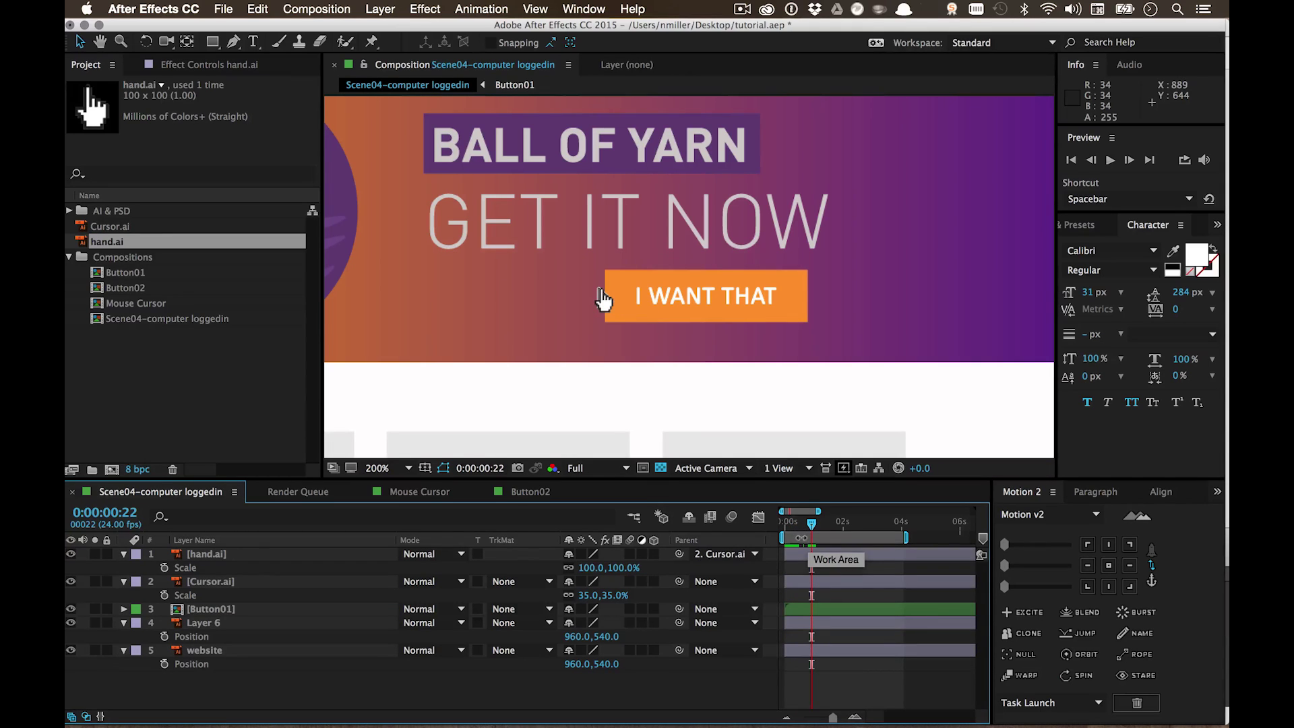
key(Page_Down)
drag(779, 550, 802, 546)
Step: Split the Cursor.ai layer at 0:00:00:23 and delete the part after the split
click(812, 582)
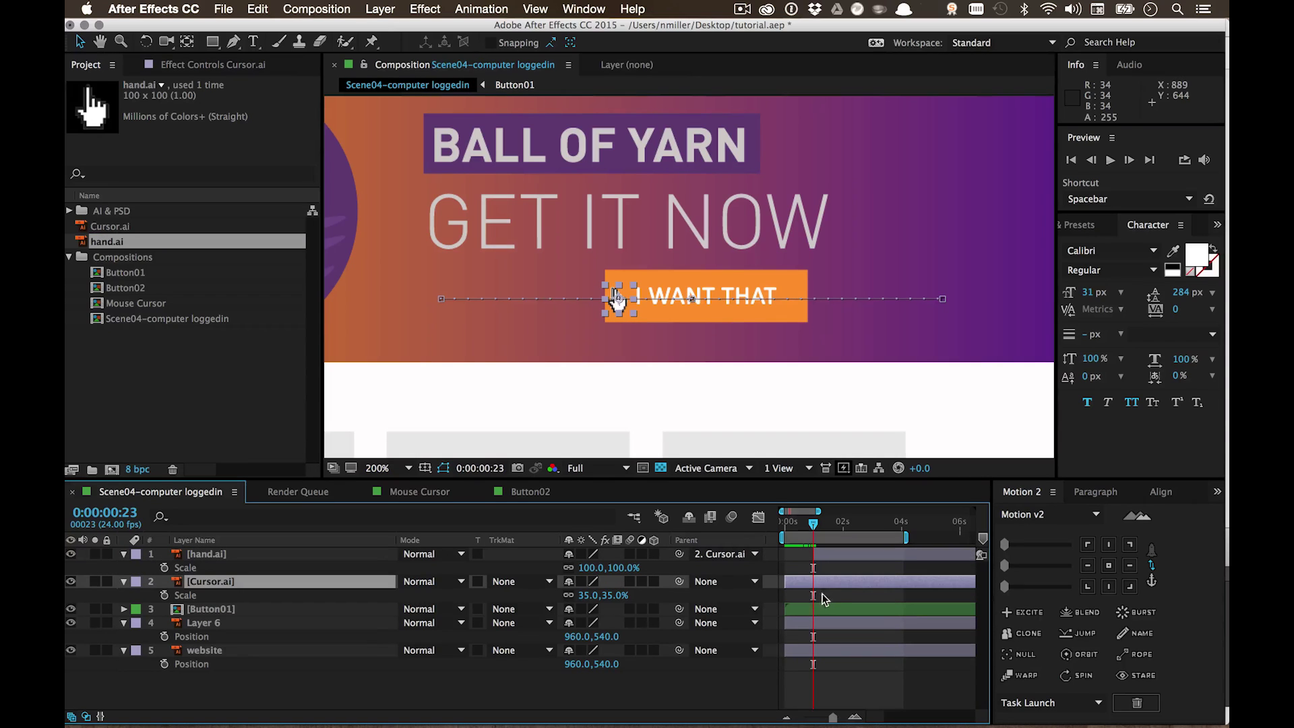
key(super+shift+d)
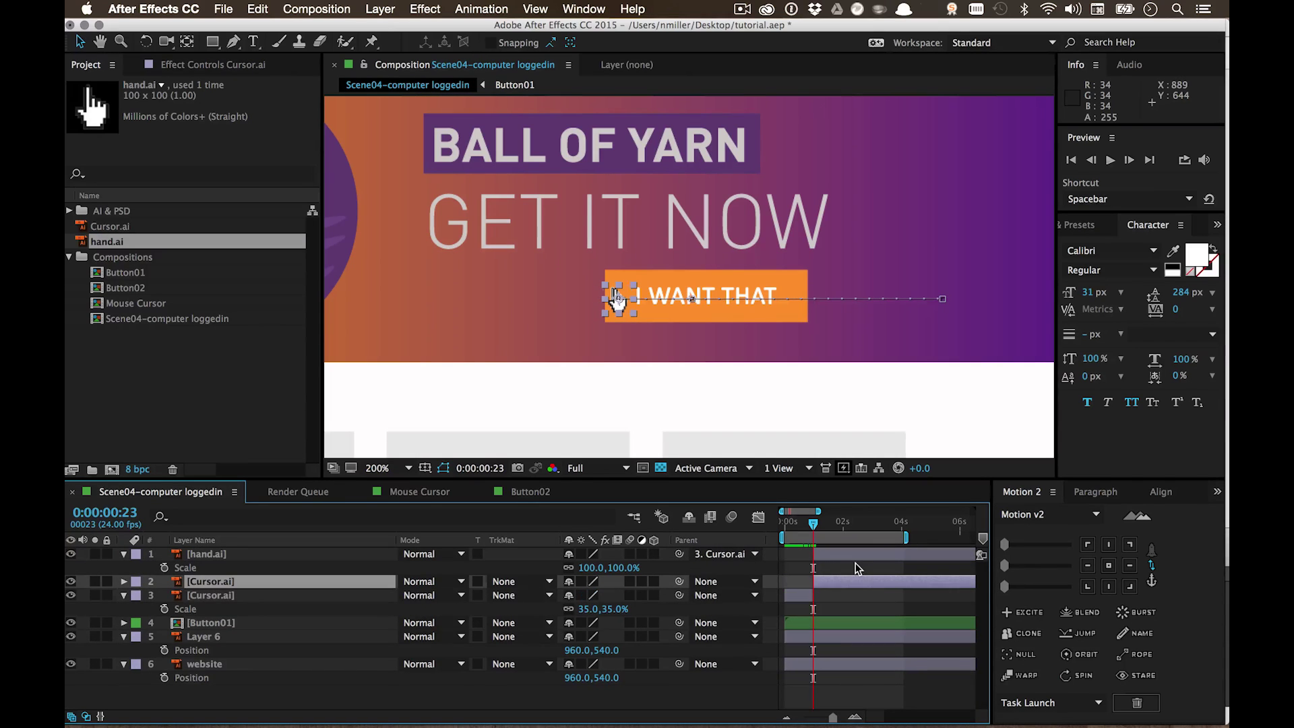
key(Delete)
Step: Preview the swap from arrow to hand and park the playhead at 0:00:02:07, where the hand reaches the button's right edge
click(853, 715)
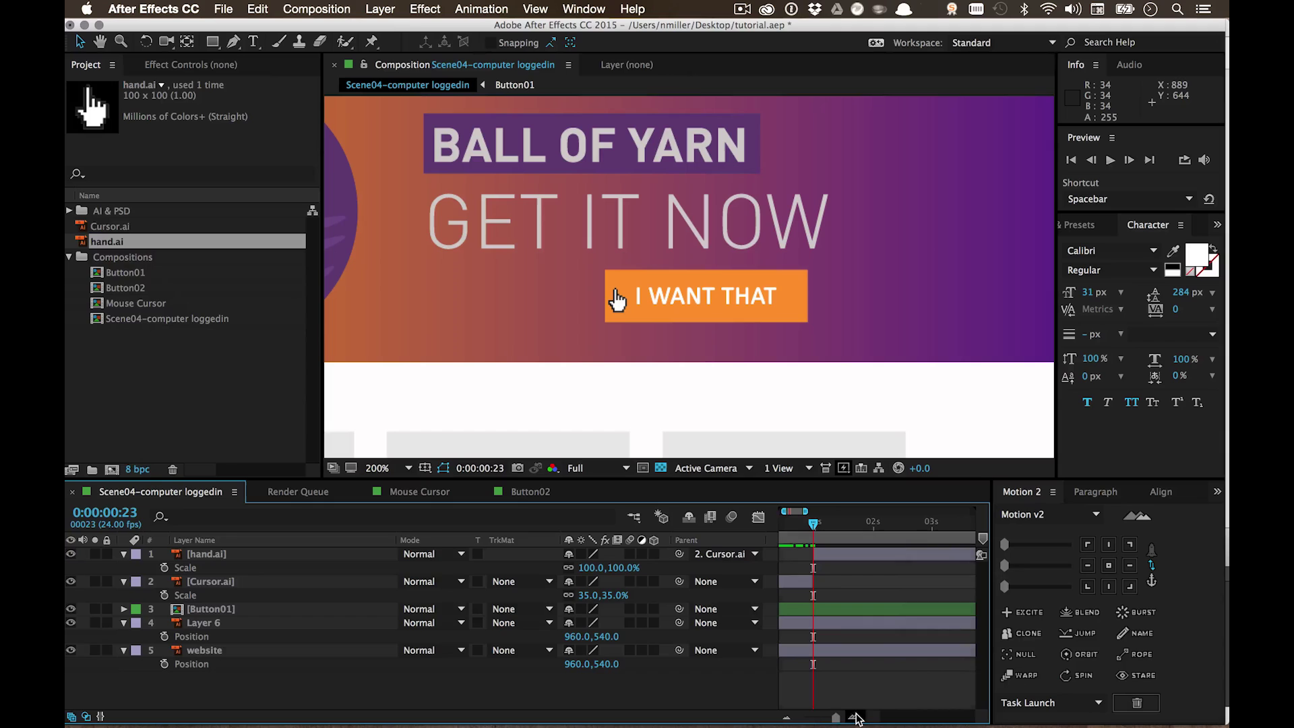
click(854, 716)
drag(809, 523, 905, 532)
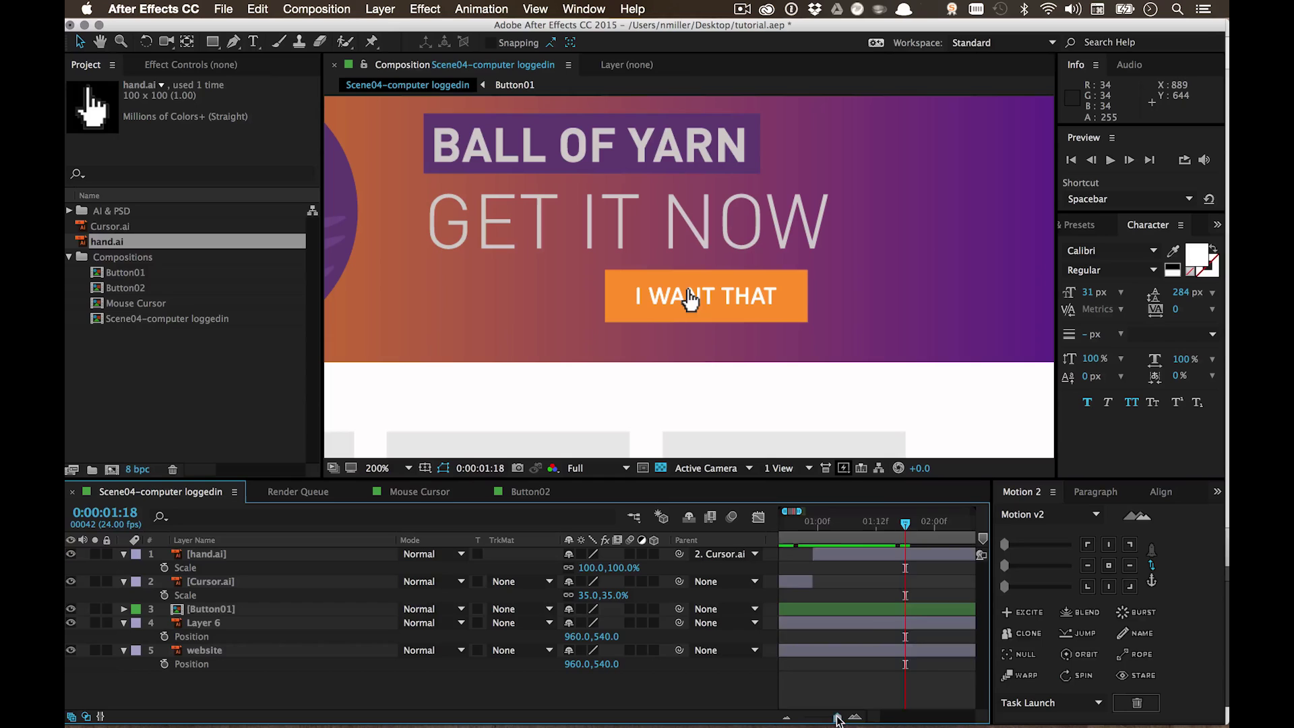
drag(837, 717, 834, 717)
key(space)
drag(844, 527, 858, 532)
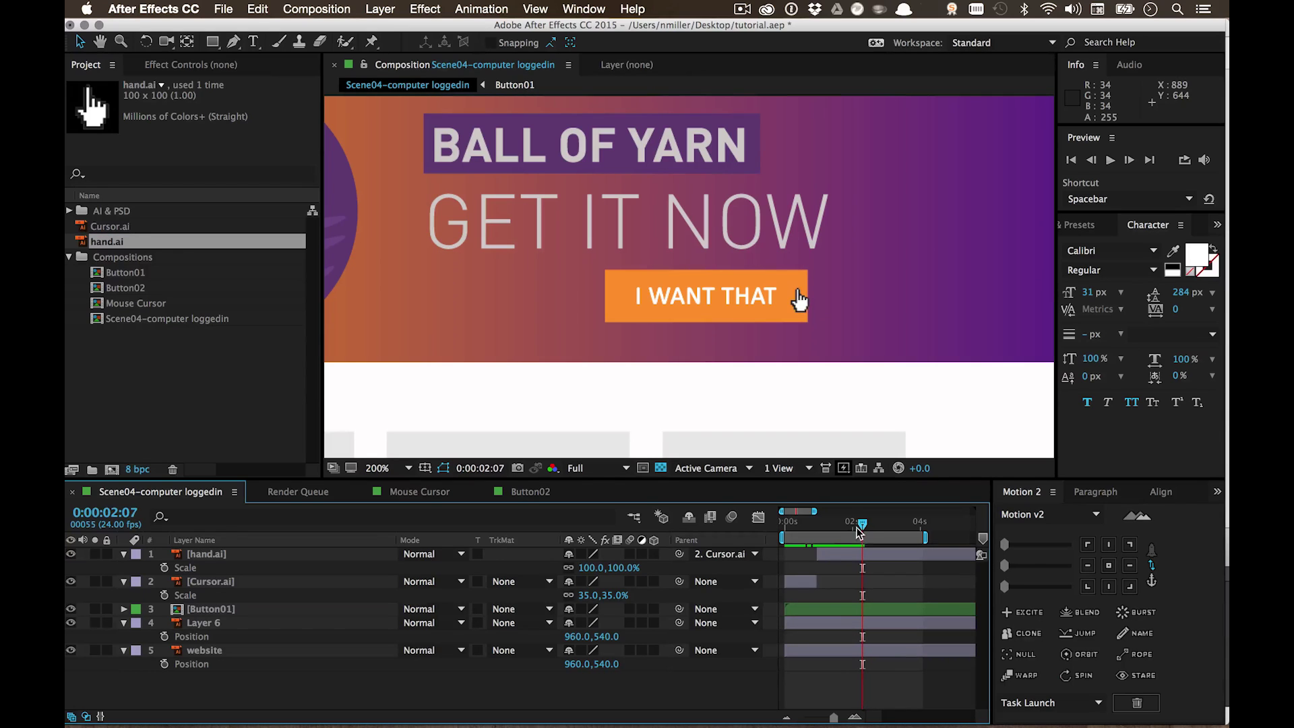
Step: Duplicate the Cursor.ai layer, retime the copy to start at 0:00:02:07, and move it above hand.ai
click(208, 584)
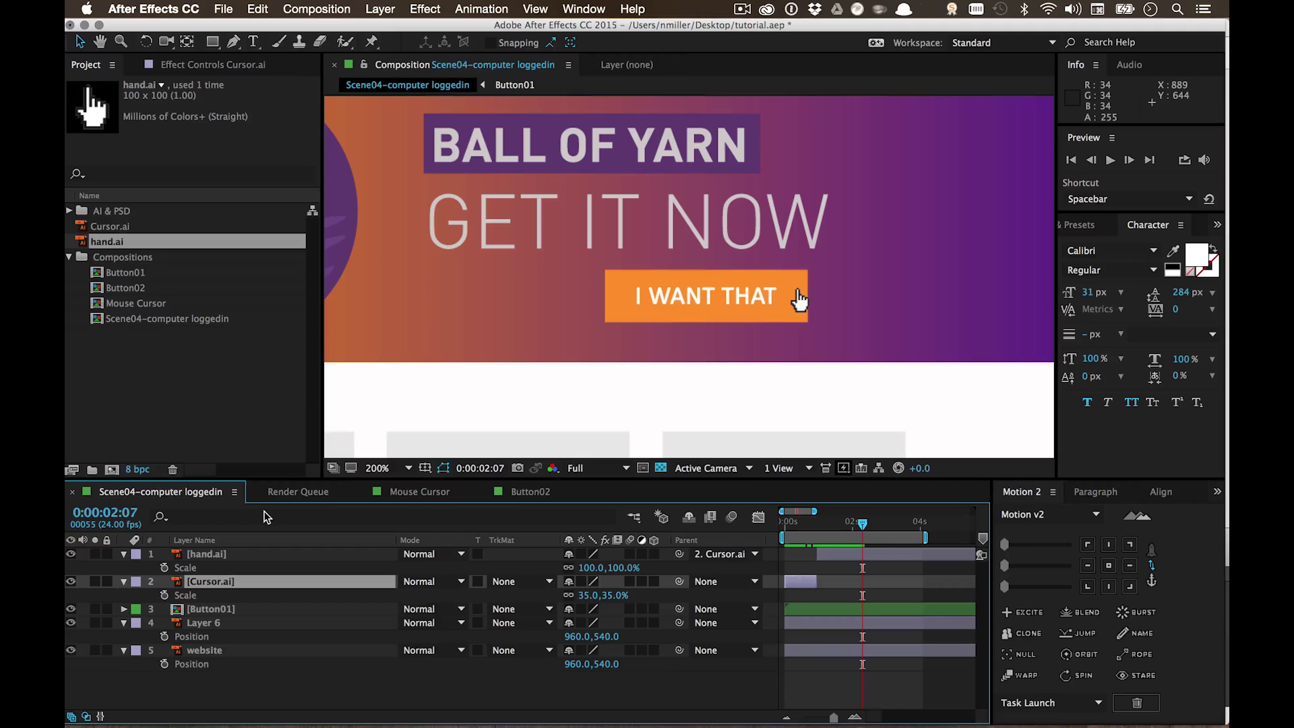
click(267, 517)
click(225, 584)
key(super+d)
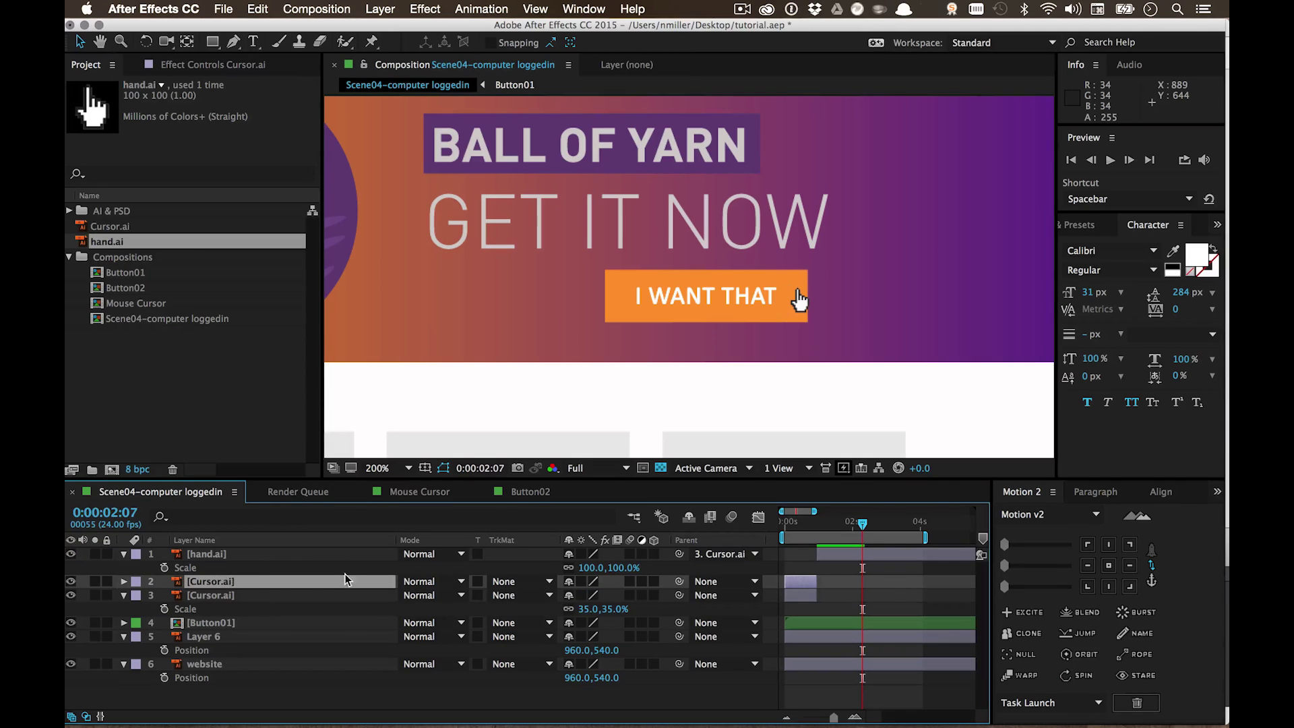
drag(816, 581, 895, 579)
drag(781, 577, 853, 578)
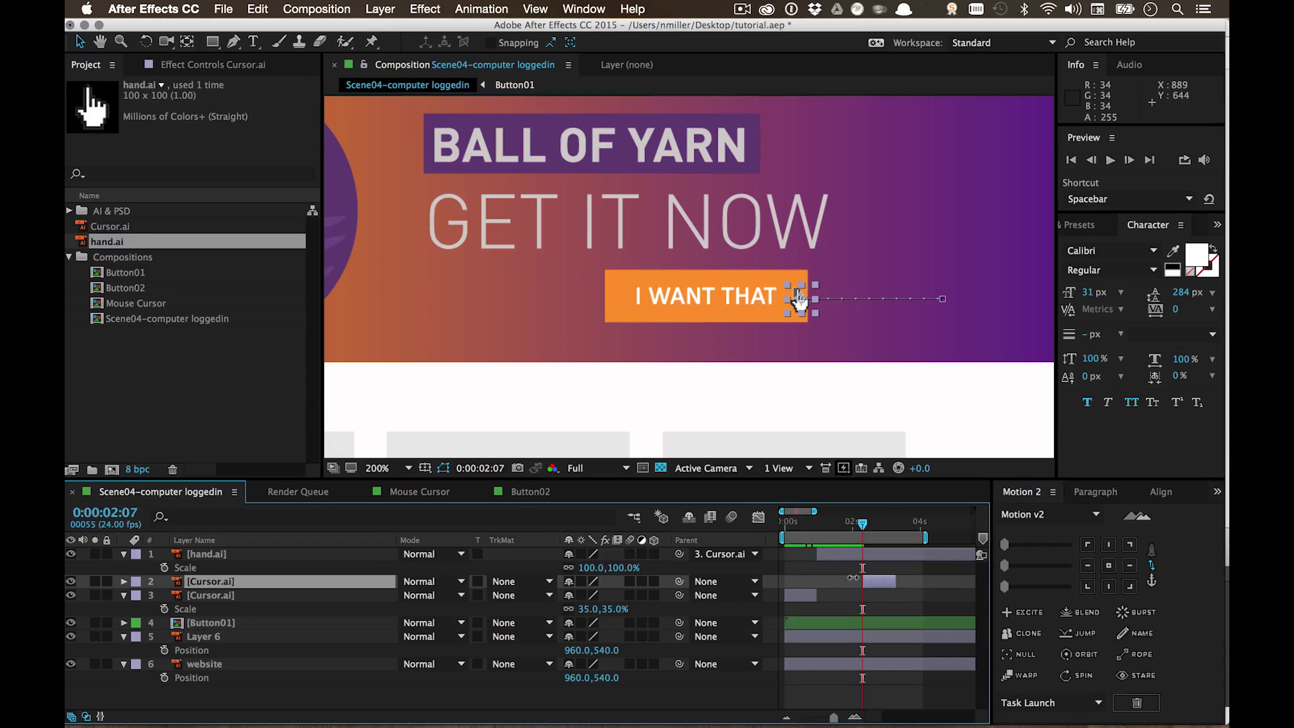
drag(206, 583, 202, 554)
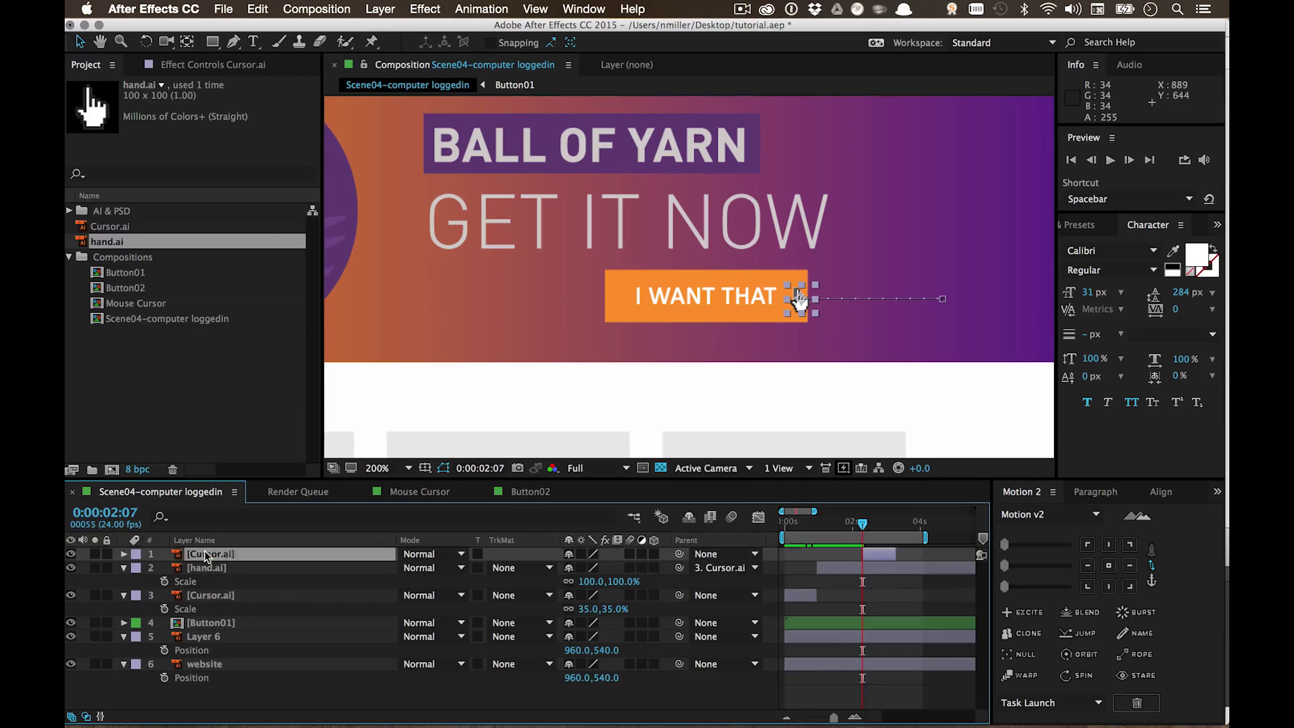
Step: Split hand.ai at 0:00:02:07, delete its later part, and return the playhead to 0:00:00:00
click(849, 567)
key(super+shift+d)
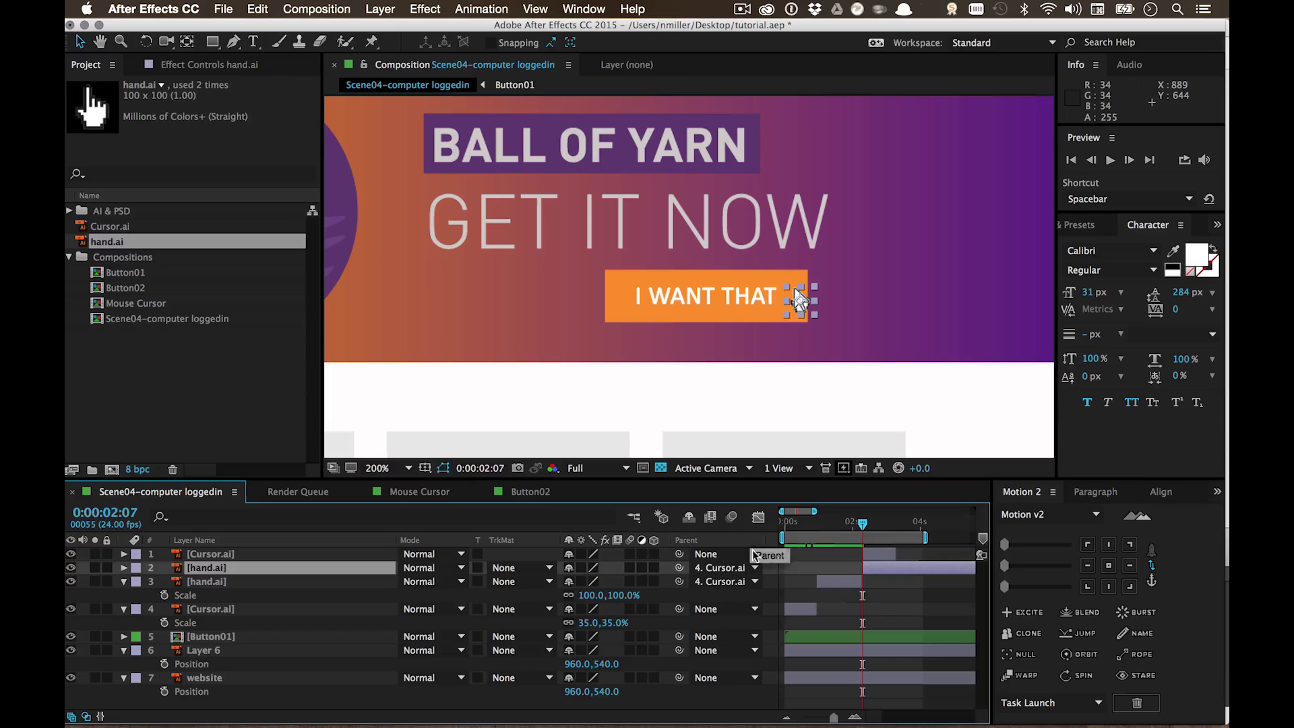
key(Delete)
drag(856, 529, 782, 525)
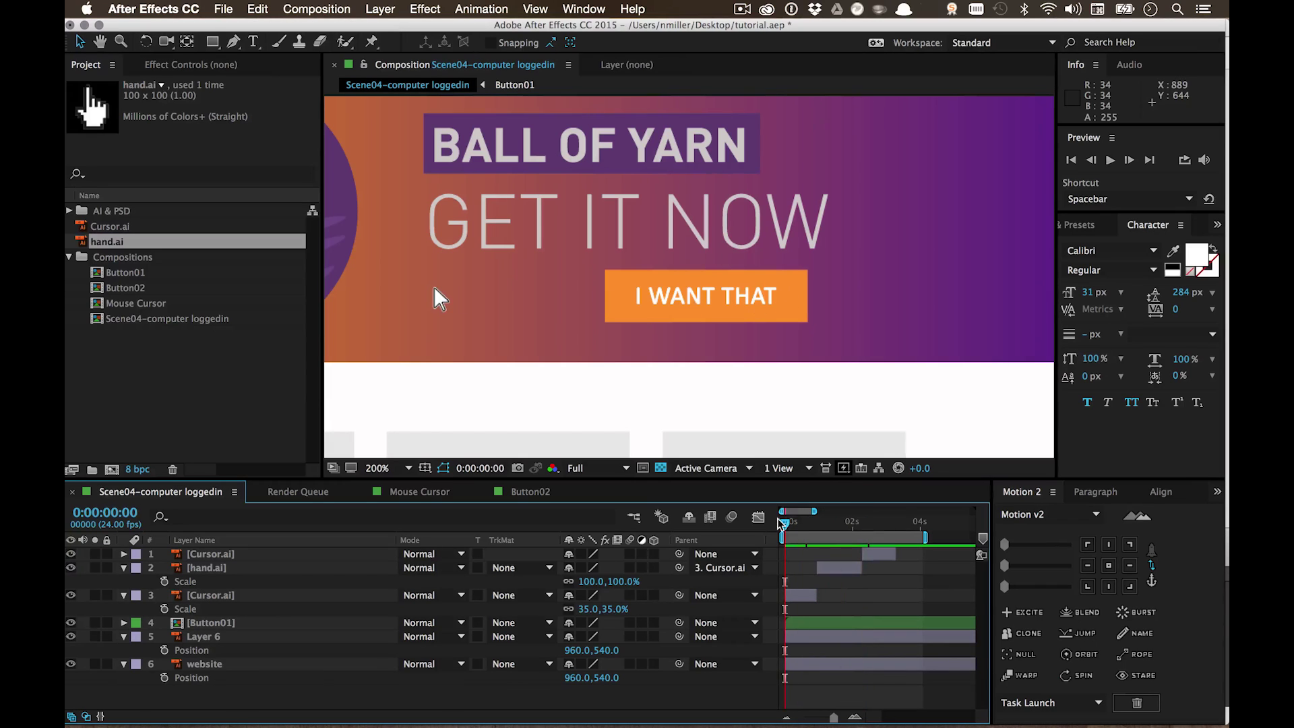
Step: Create a new composition of 100 × 100 px at 24 fps with a duration of 0:00:00:02
click(148, 400)
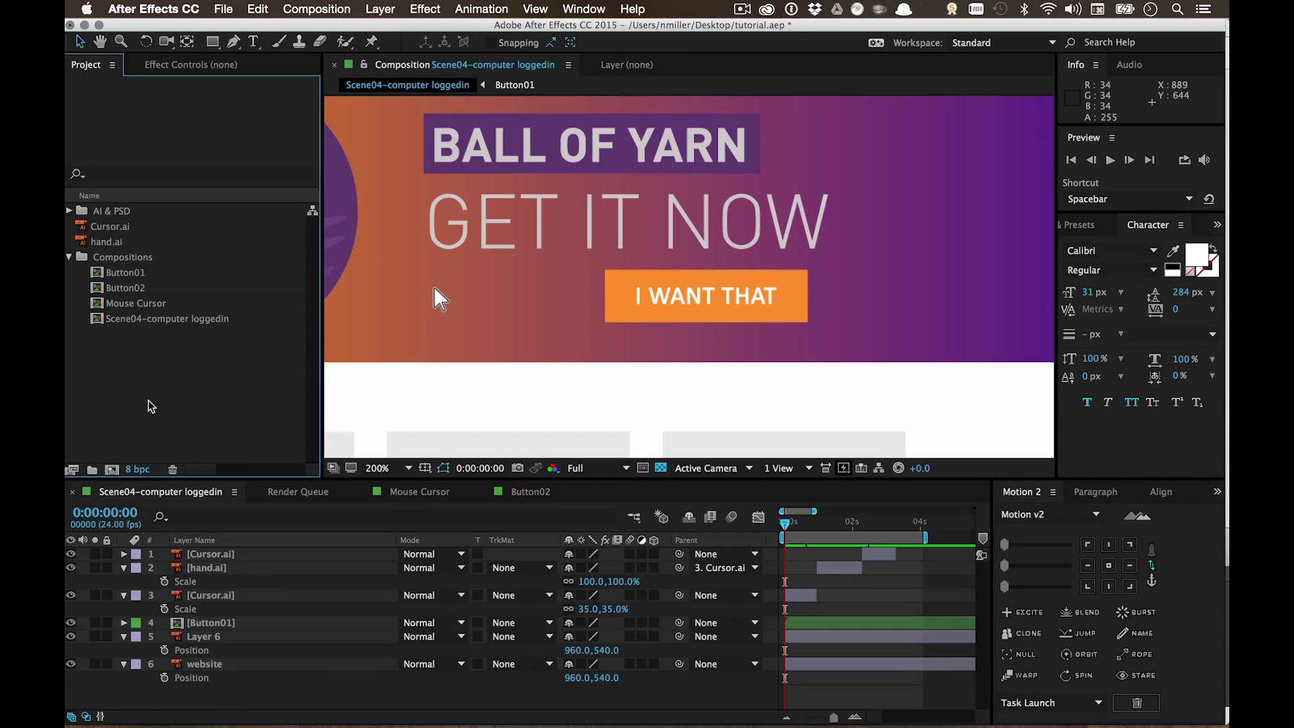
click(315, 9)
click(317, 27)
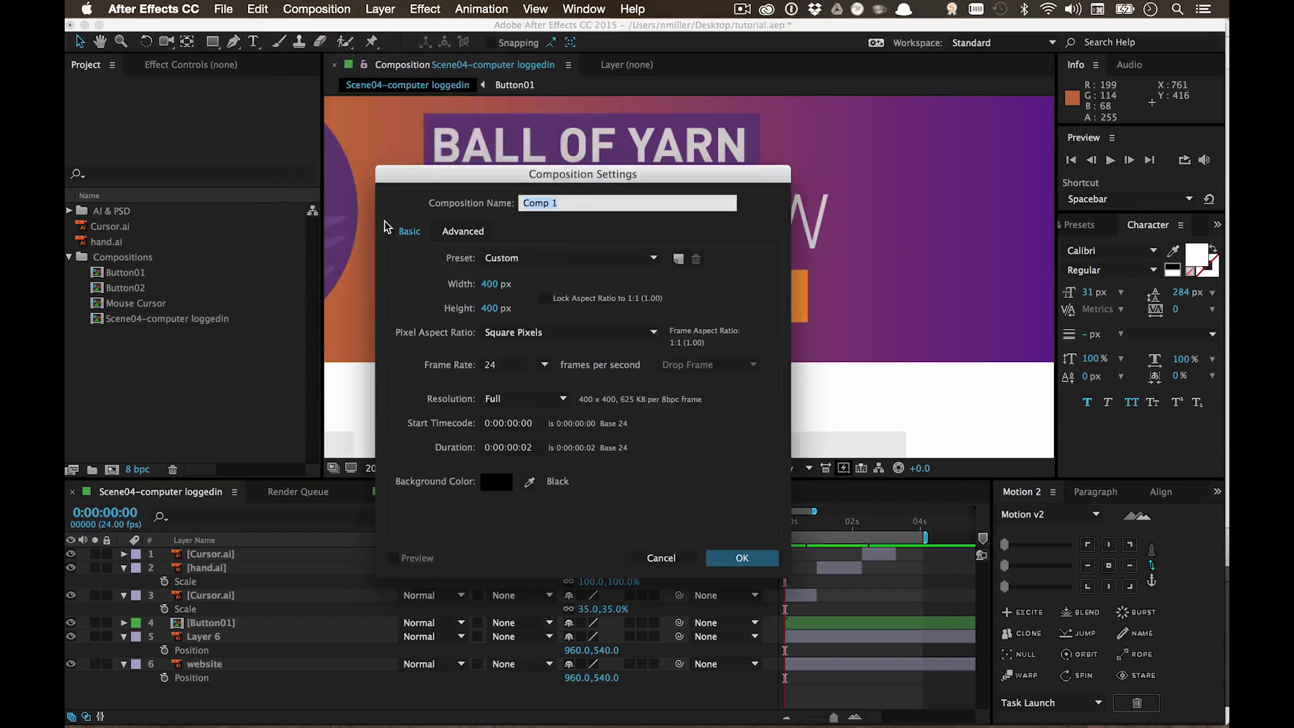
click(491, 284)
text(1)
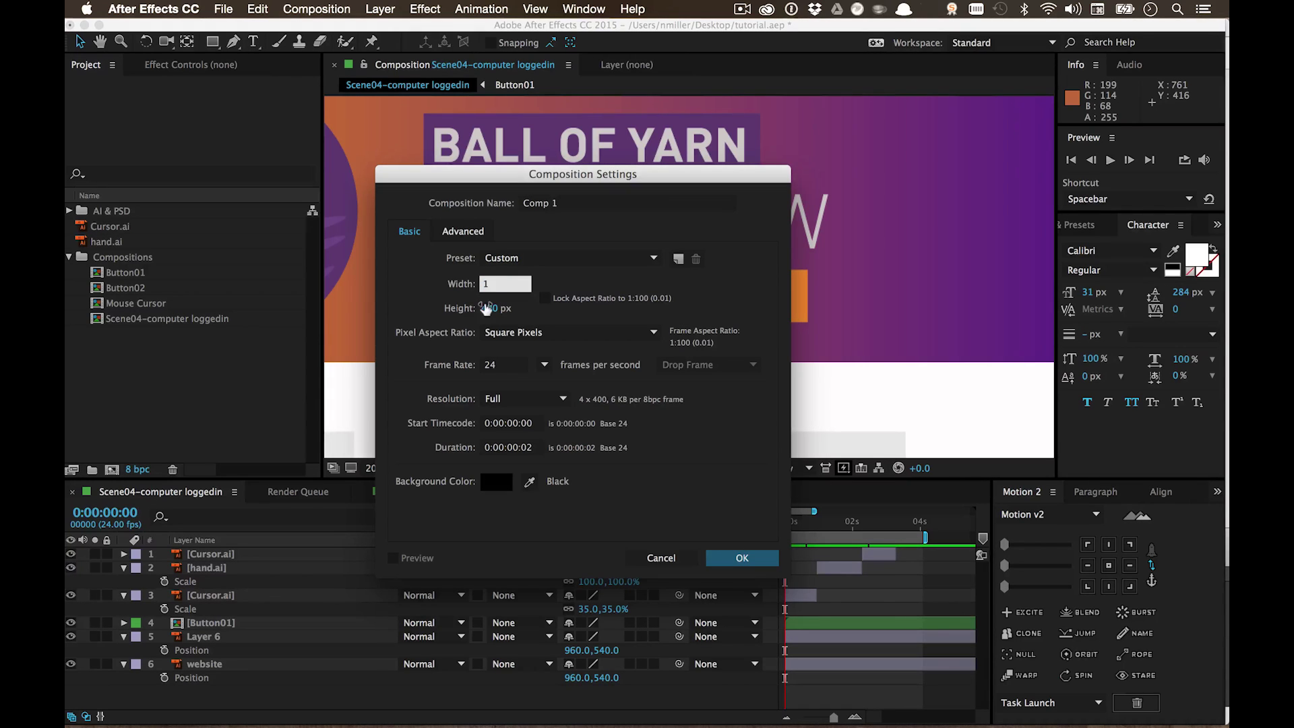
text(00)
click(485, 308)
text(100)
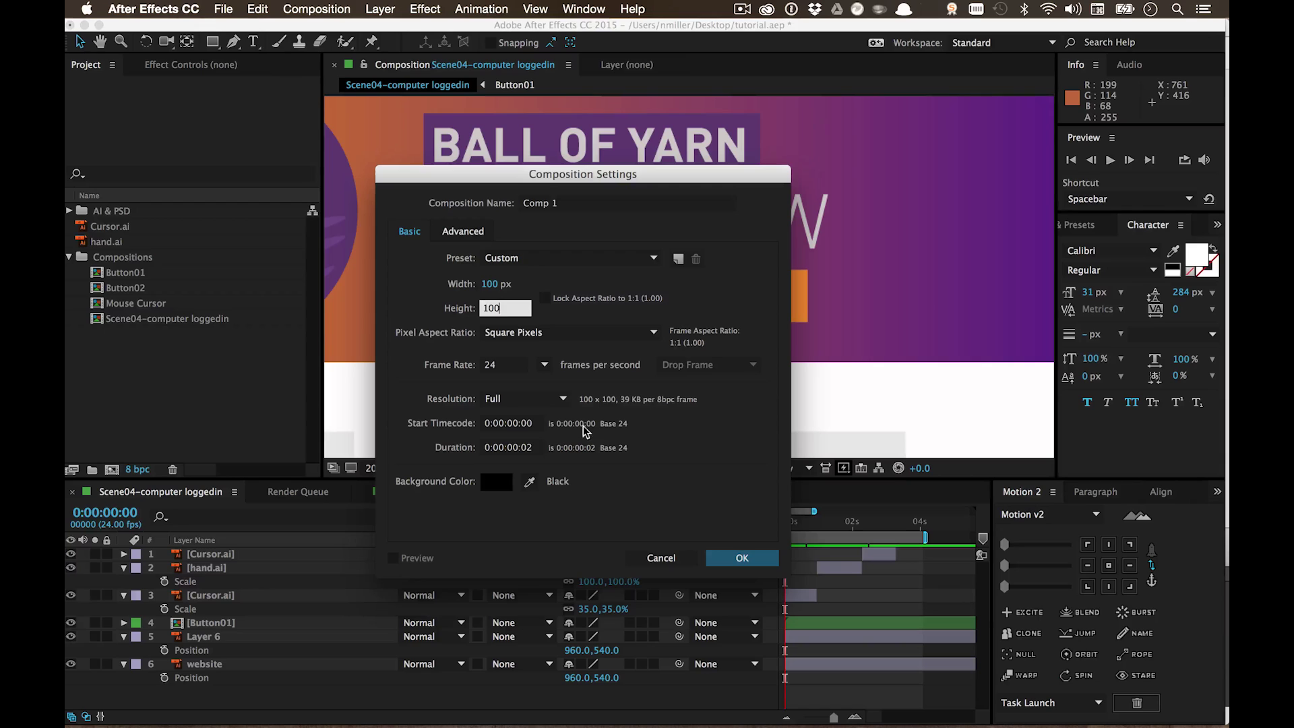
double_click(530, 447)
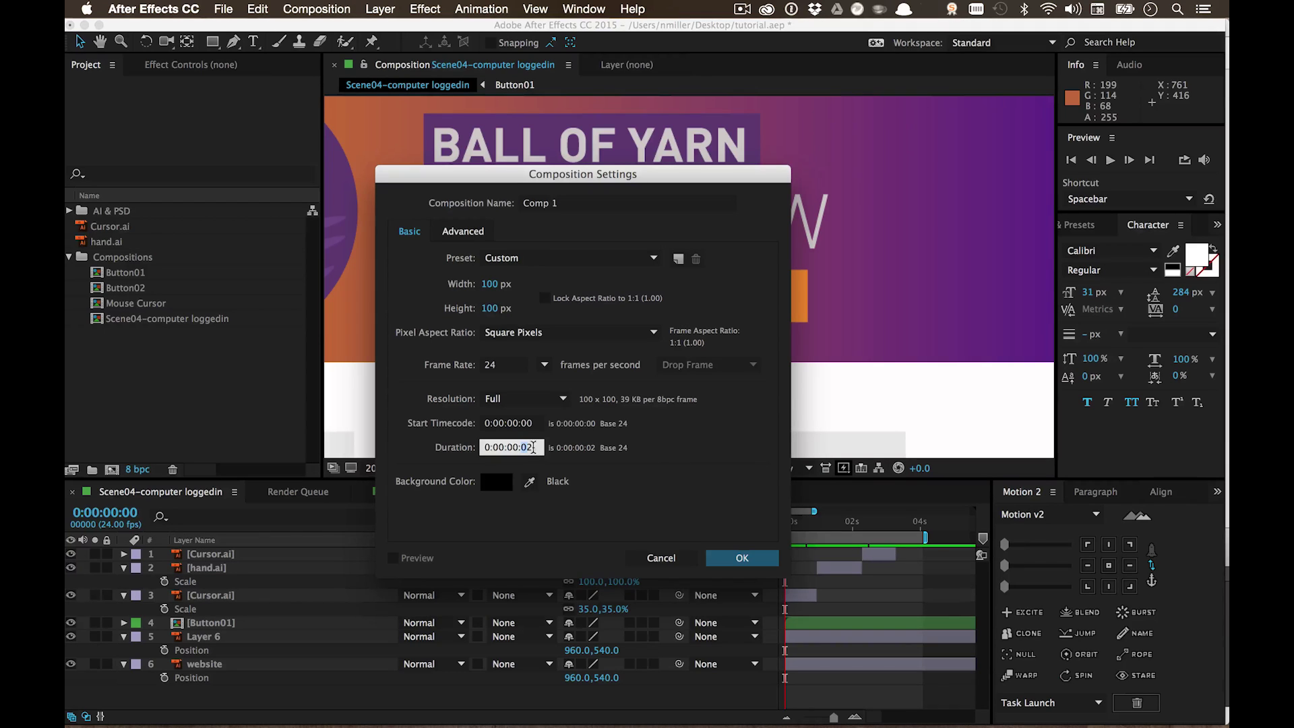
drag(533, 448, 465, 453)
click(736, 565)
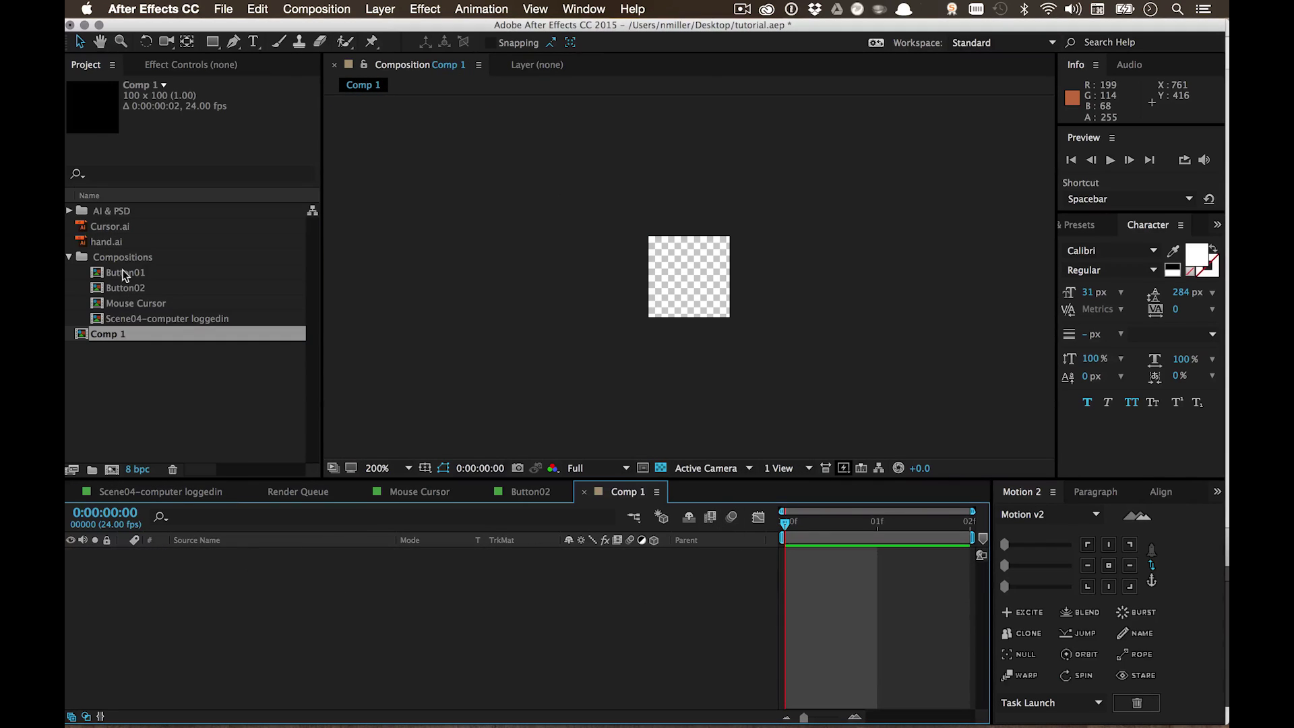
Step: Add Cursor.ai and hand.ai together as layers in the Comp 1 composition
click(82, 227)
shift+click(81, 242)
drag(83, 229, 175, 573)
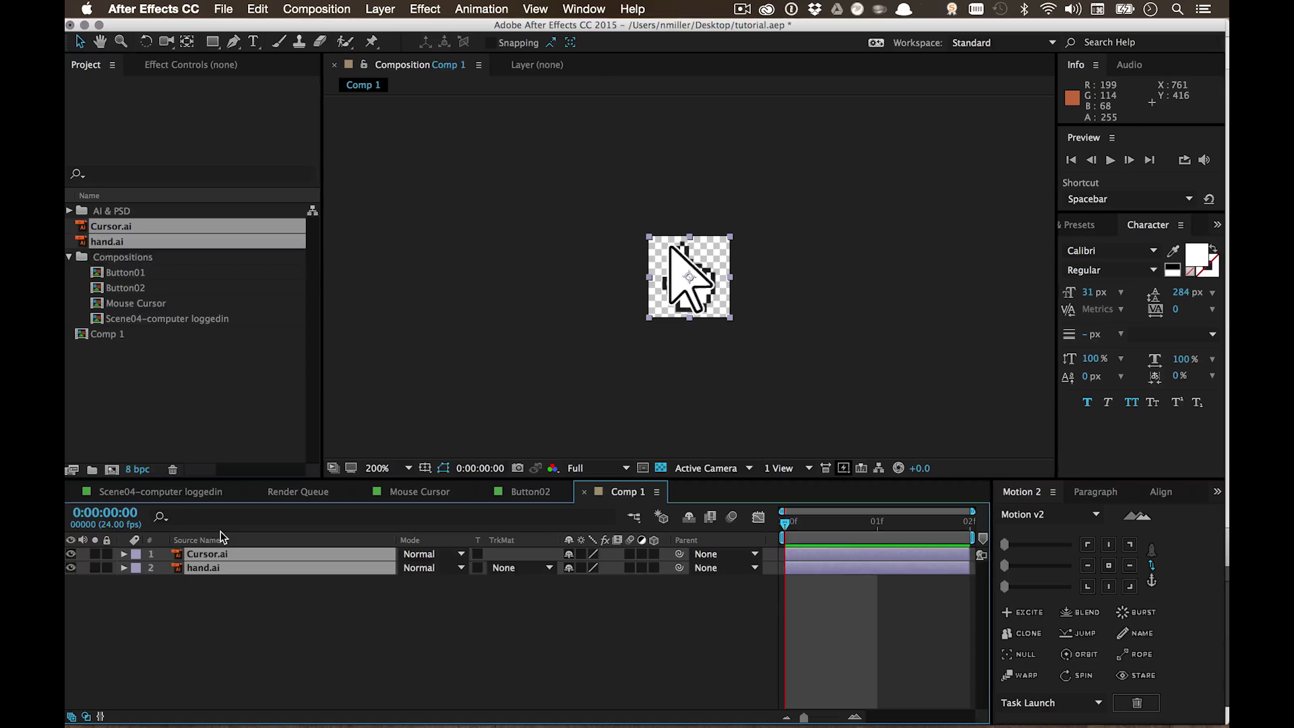
click(573, 651)
key(z)
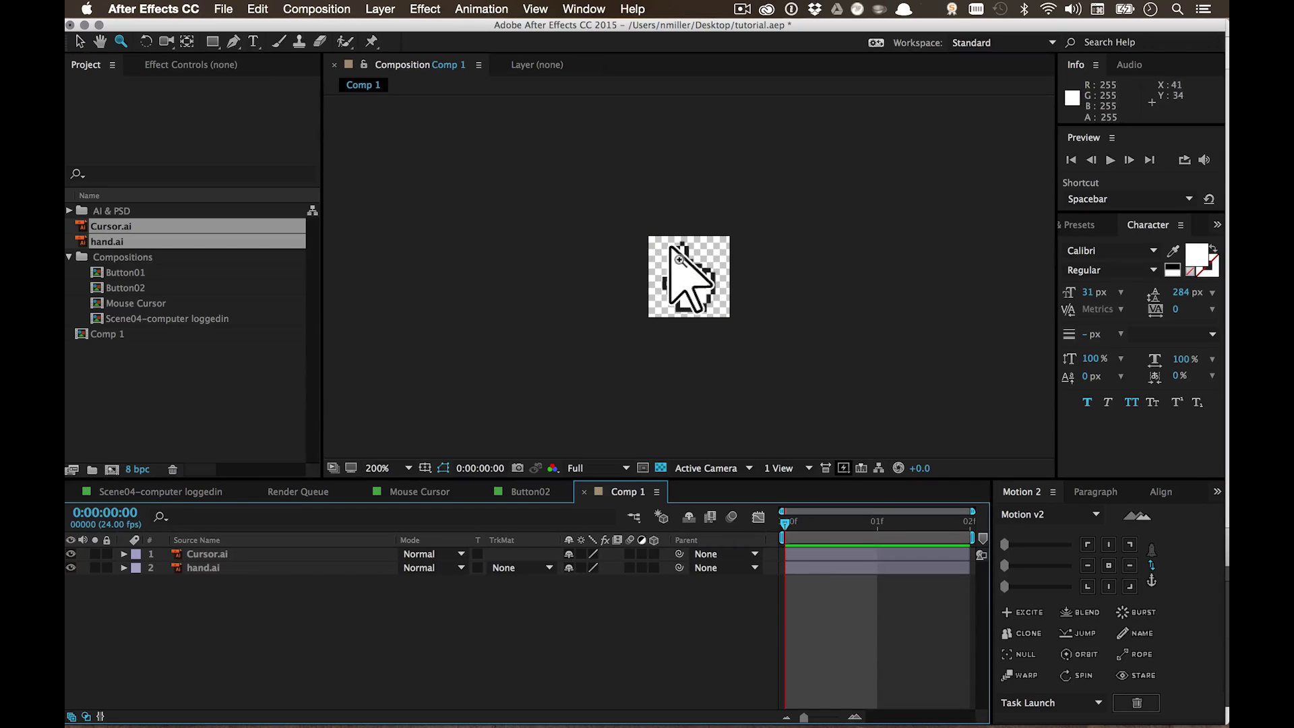
click(677, 258)
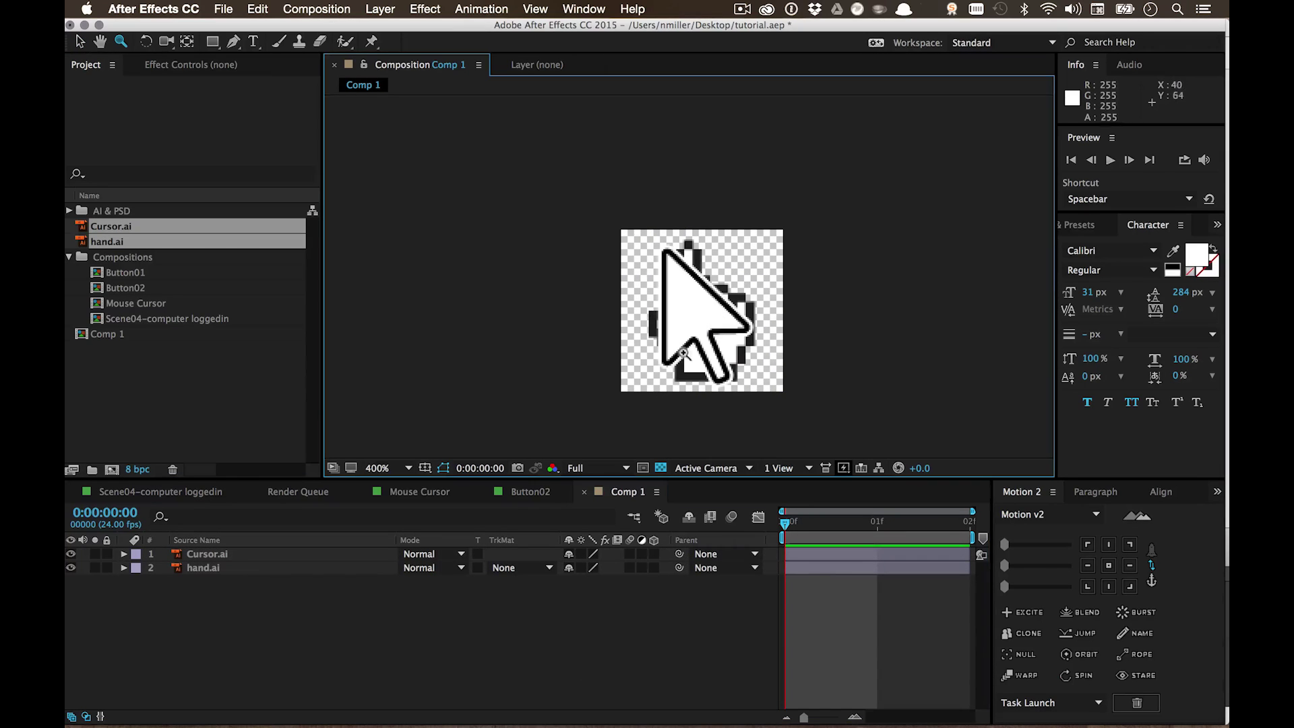
click(214, 600)
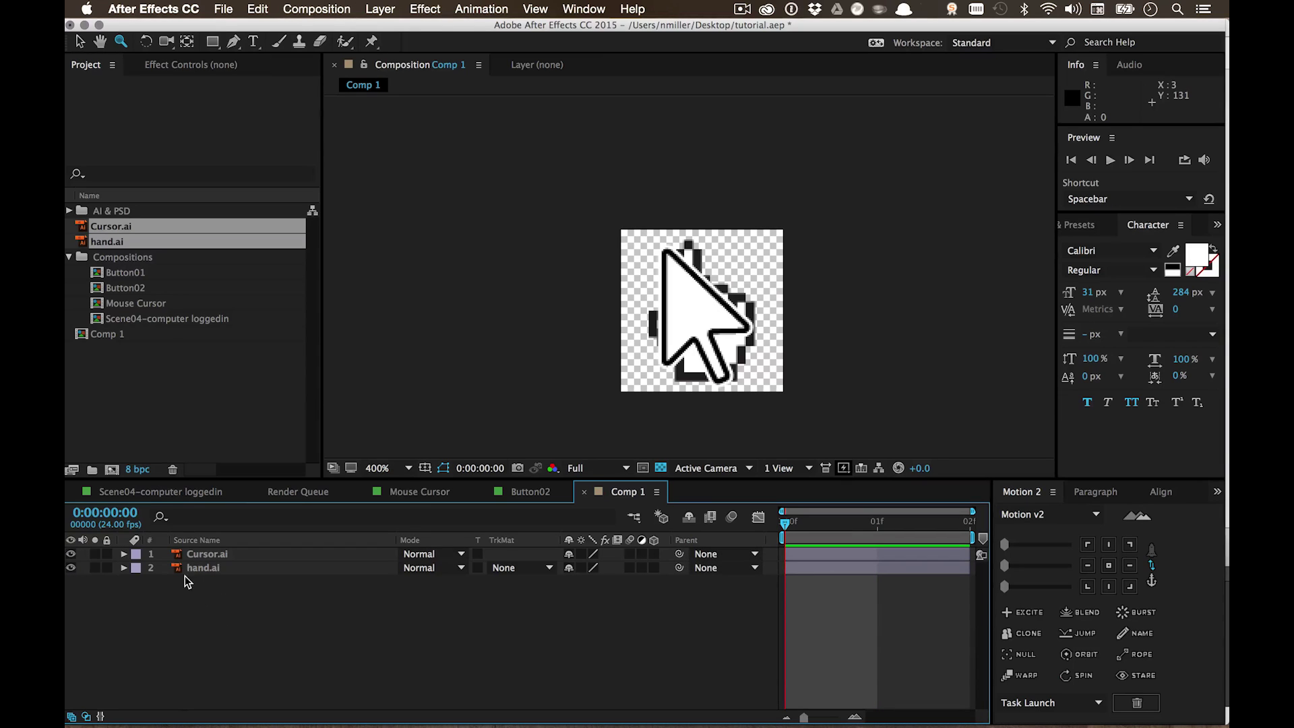
Step: Place the Cursor.ai layer below hand.ai and shift hand.ai to start at 0:00:00:01
key(Page_Down)
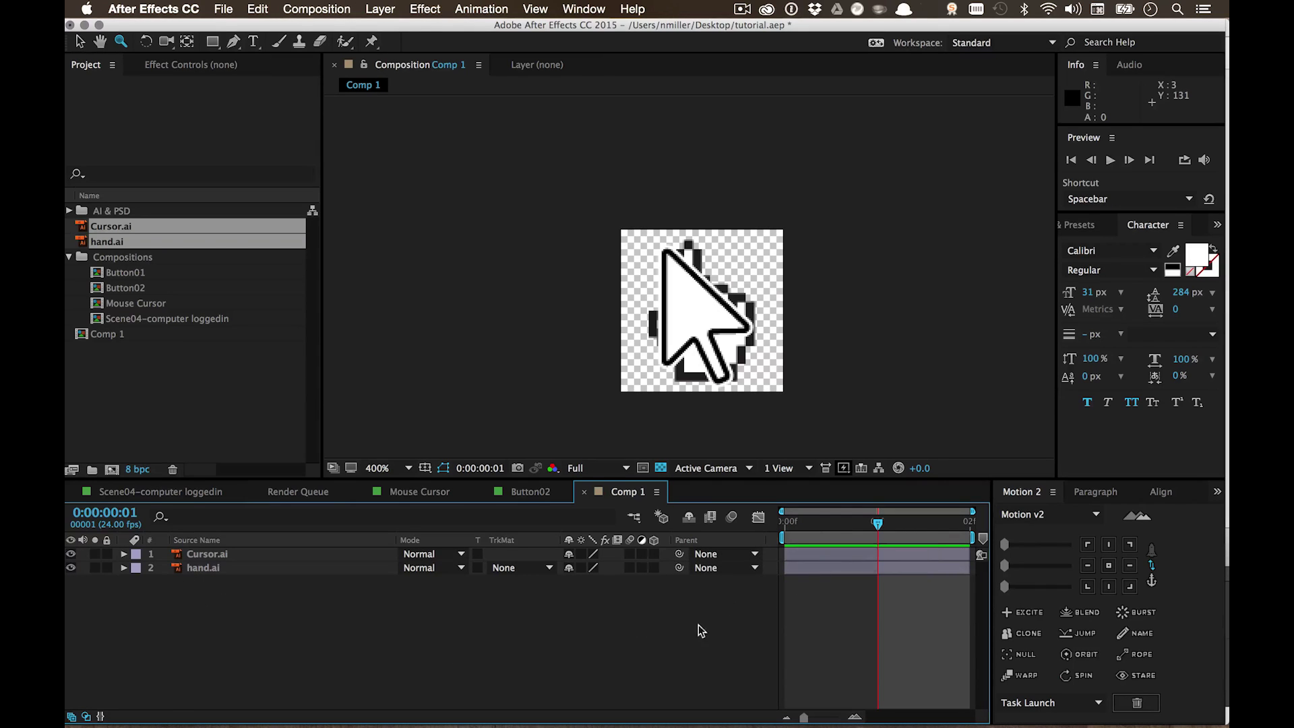
key(Page_Up)
key(Page_Down)
drag(193, 557, 202, 573)
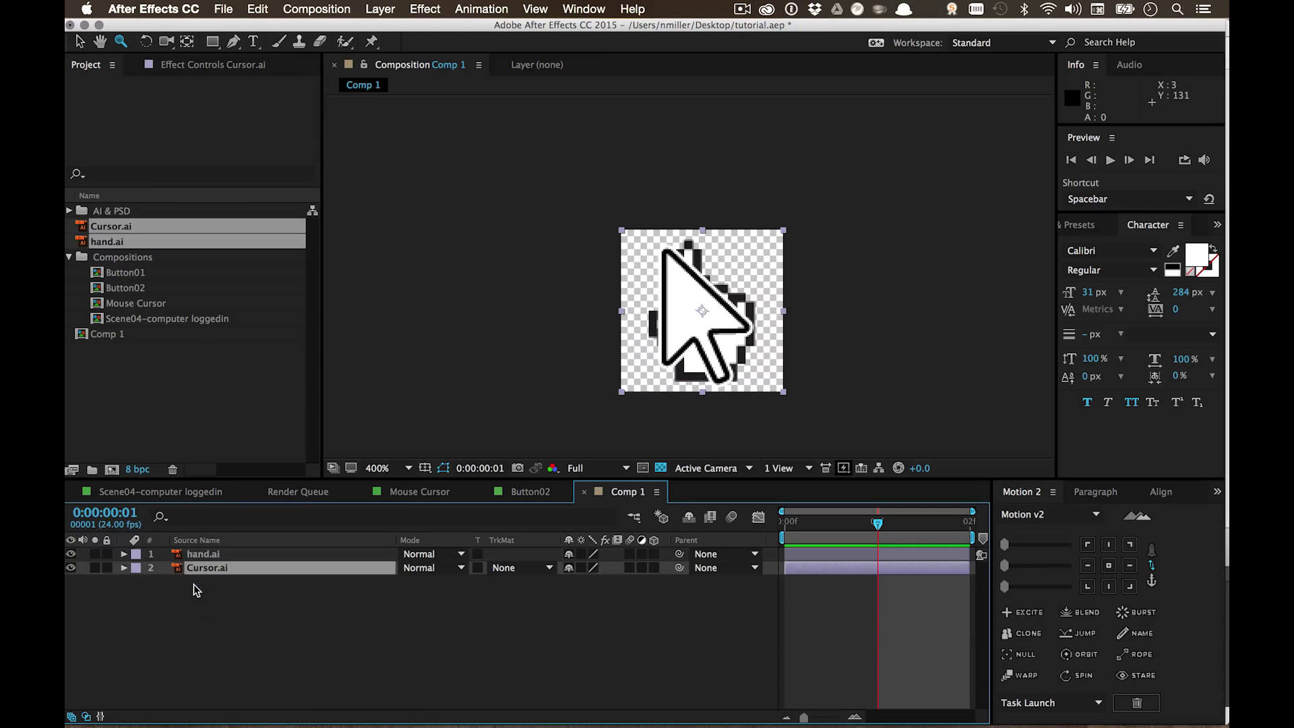
click(202, 556)
drag(811, 560, 905, 556)
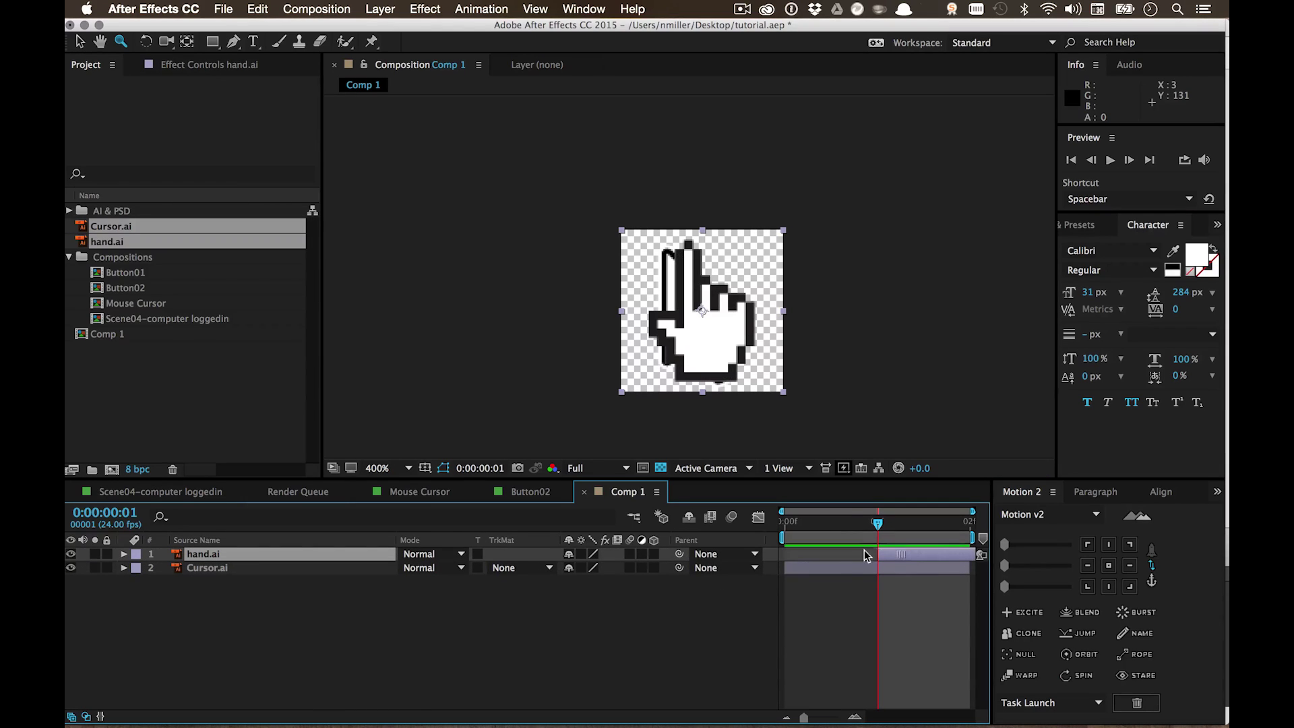
Step: Split the Cursor.ai layer at 0:00:00:01, delete its second part, and play back the two-frame composition
click(869, 568)
key(alt+bracketright)
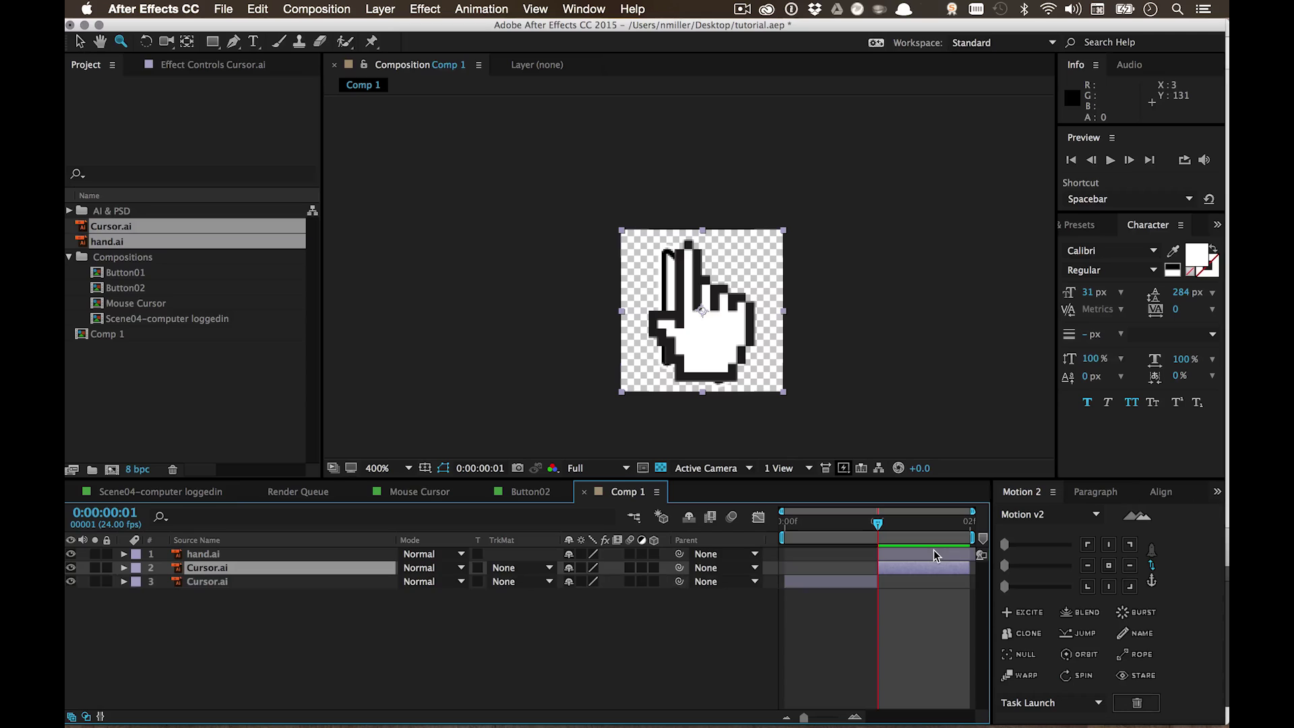
click(815, 593)
key(space)
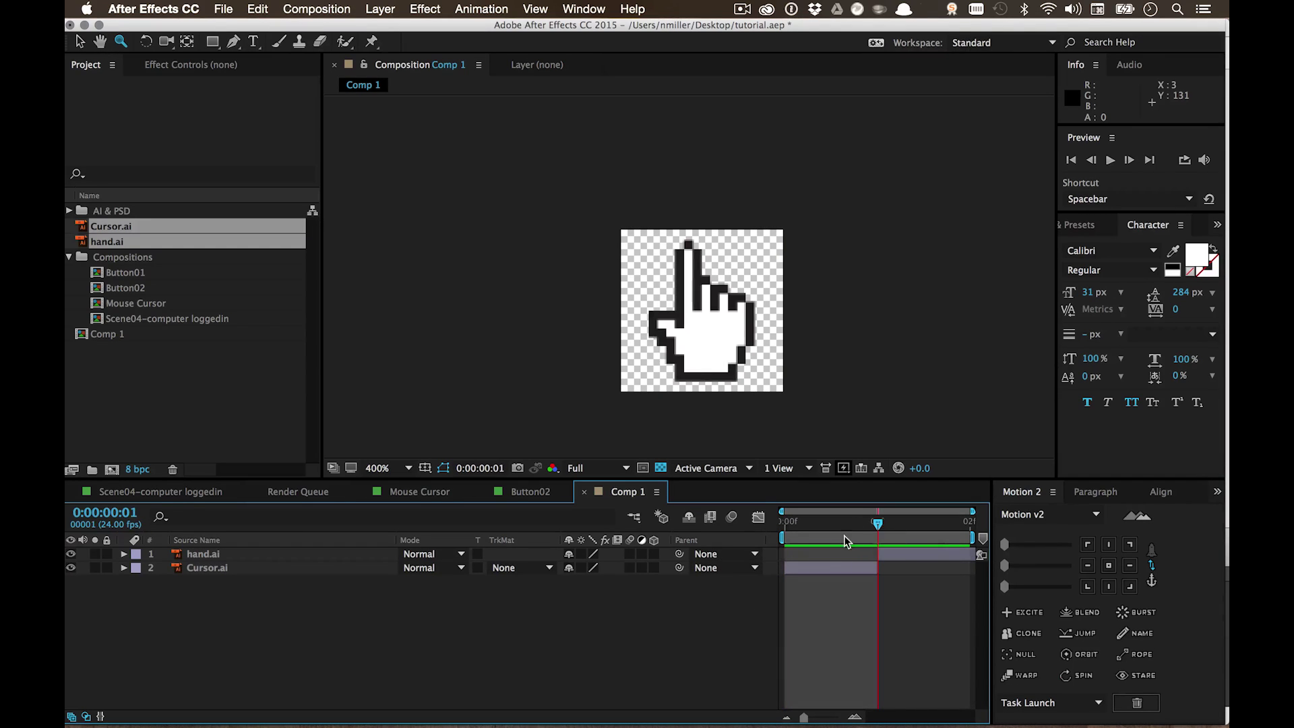
Step: Rename the Comp 1 composition as Cursor Rig
click(135, 397)
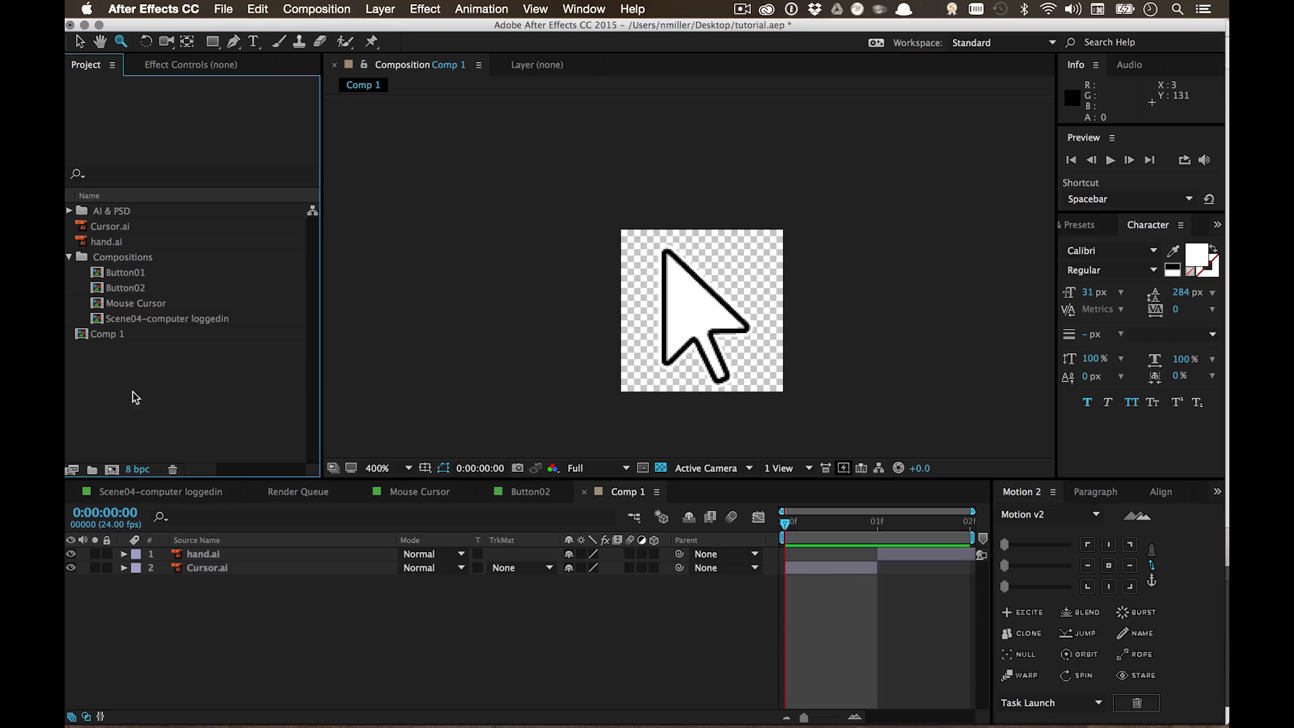
click(105, 333)
key(Return)
text(Cursor)
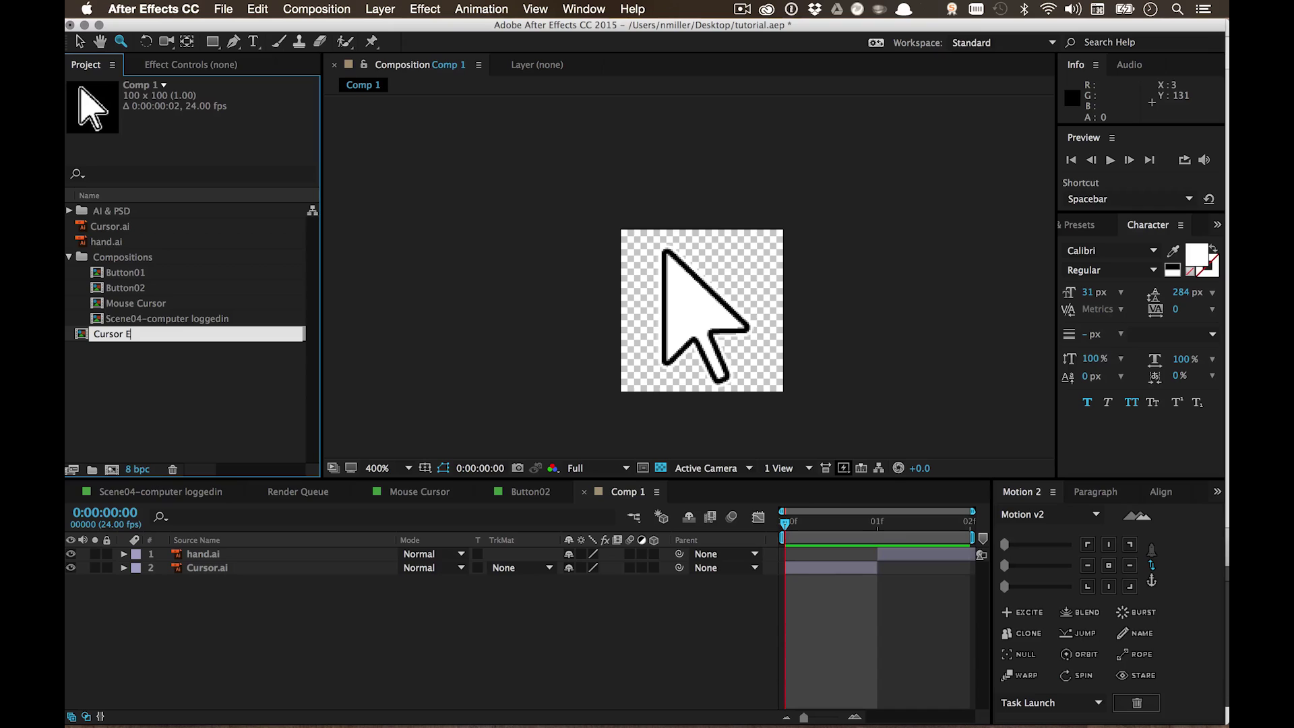
key(Return)
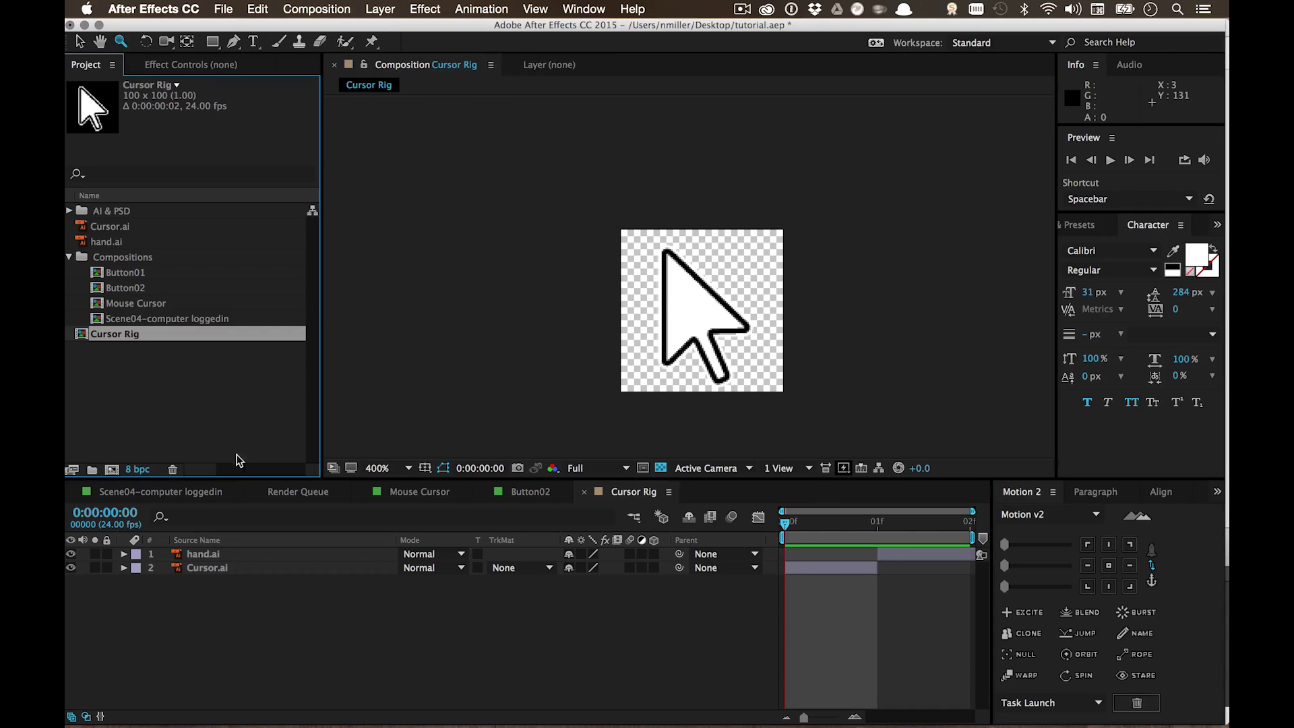
click(108, 389)
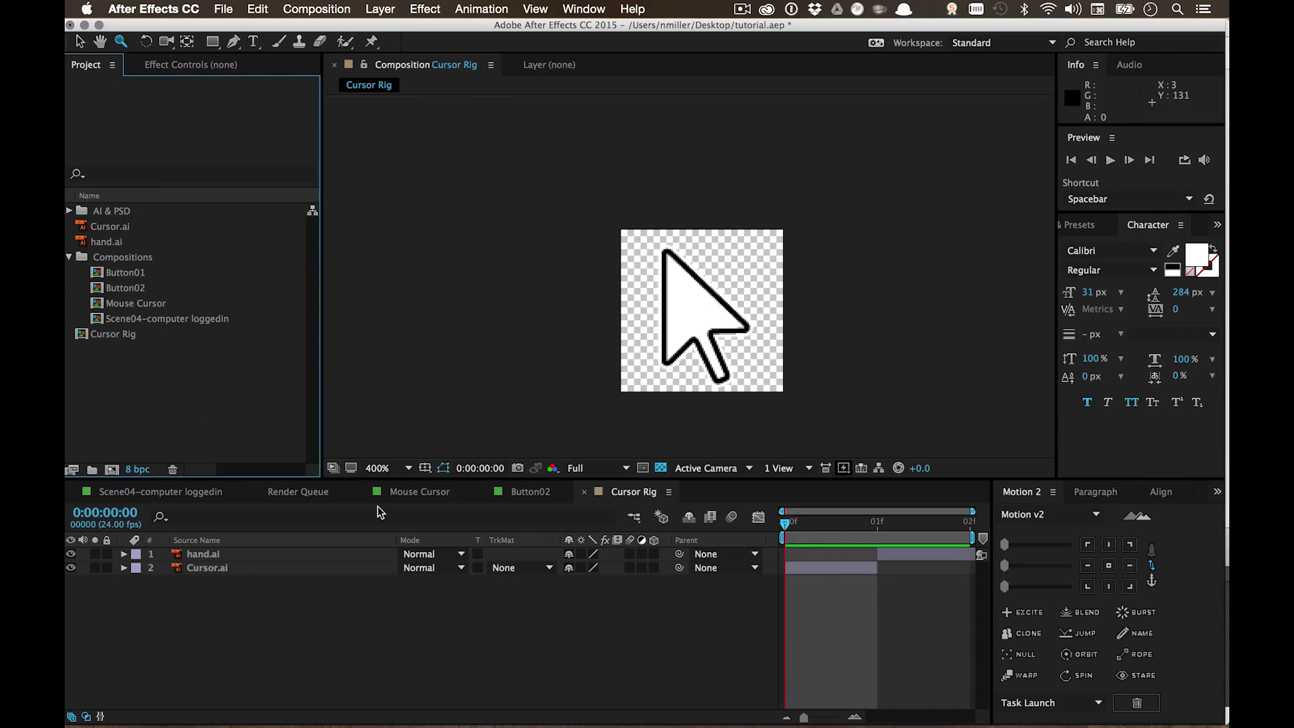
Step: Replace the Cursor.ai and hand.ai layers in Scene04-computer loggedin with the Cursor Rig composition, placed left of the I WANT THAT button
click(200, 492)
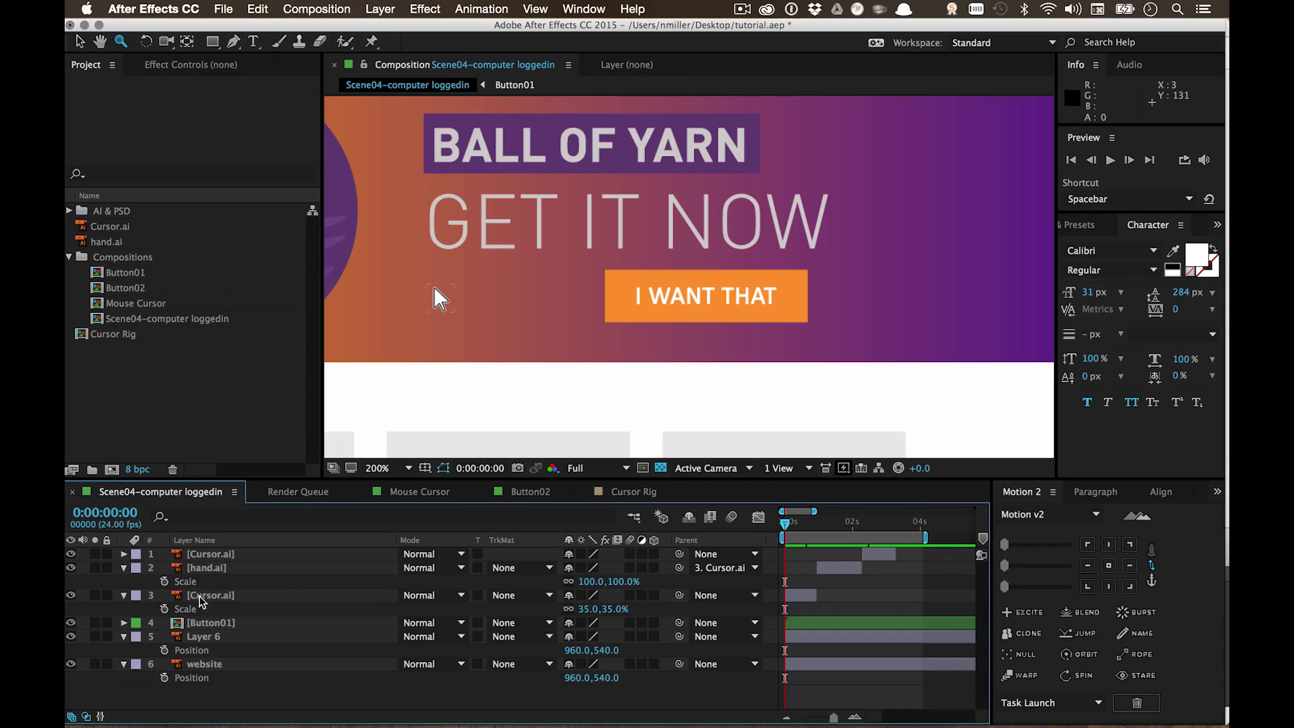
click(214, 555)
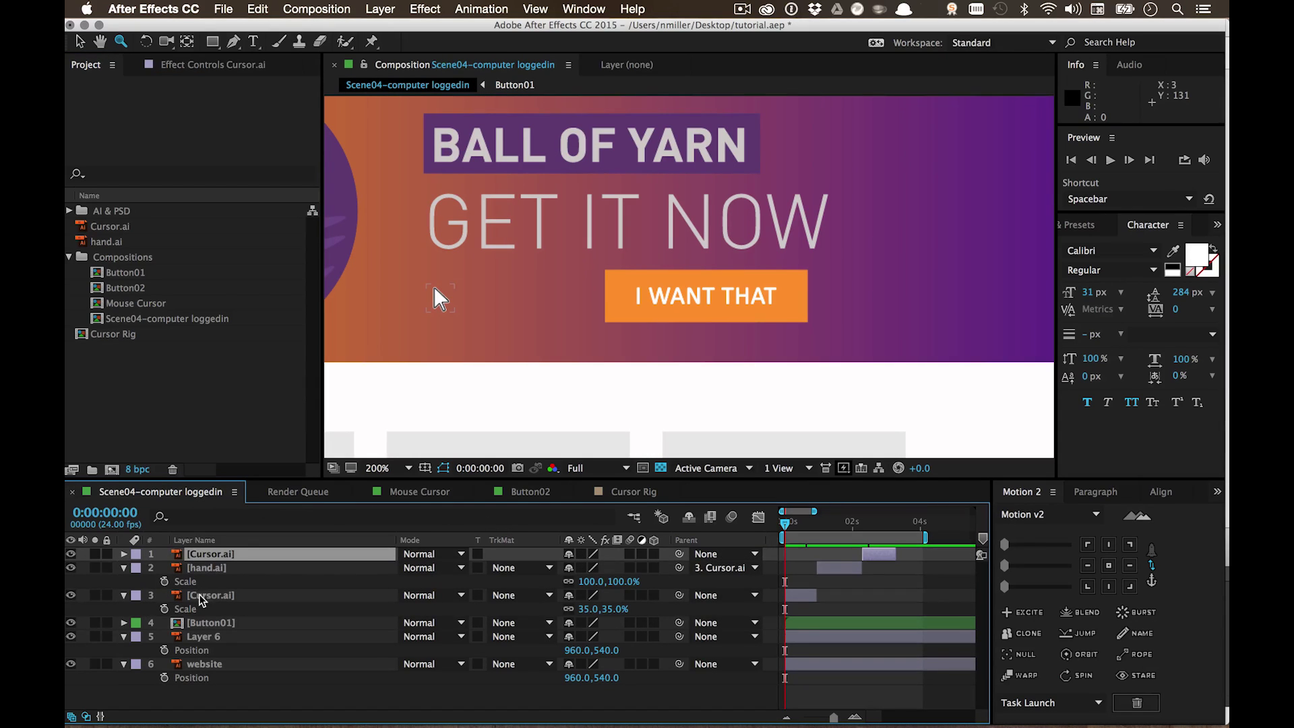
shift+click(201, 599)
key(Delete)
drag(100, 335, 449, 305)
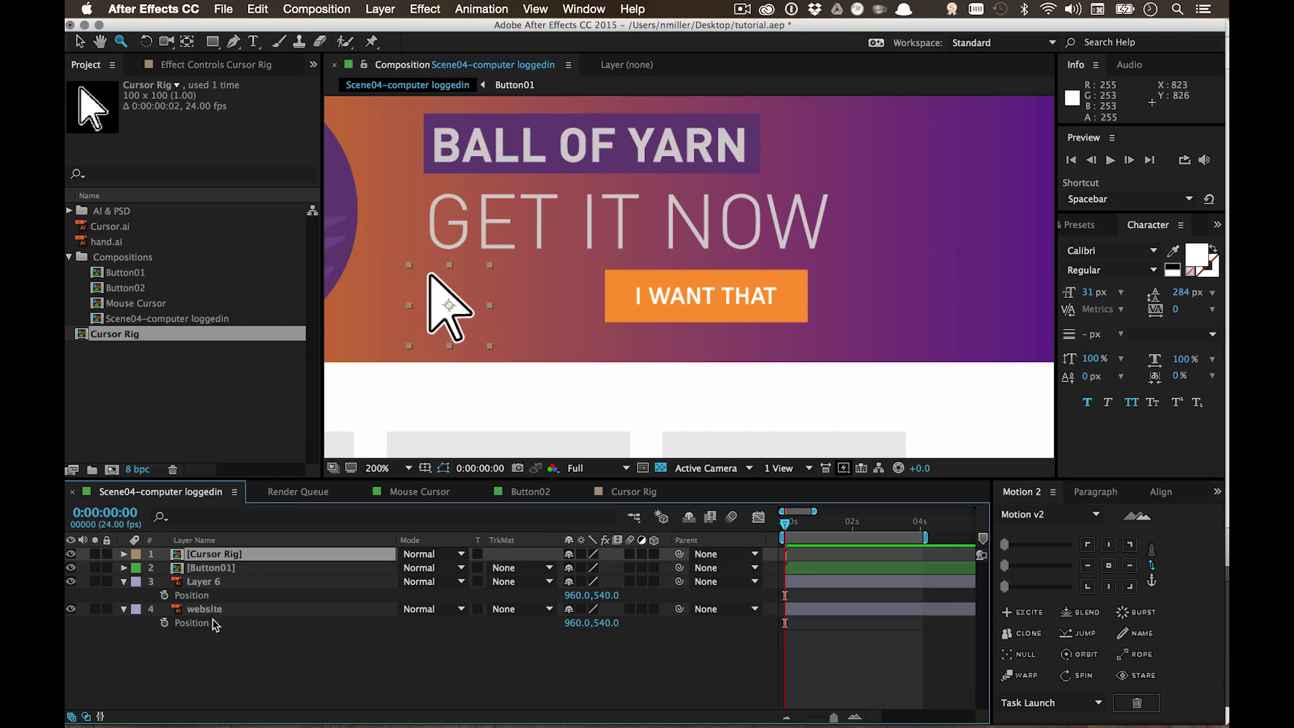
Step: Scale the Cursor Rig layer down to 35%
click(245, 670)
click(854, 716)
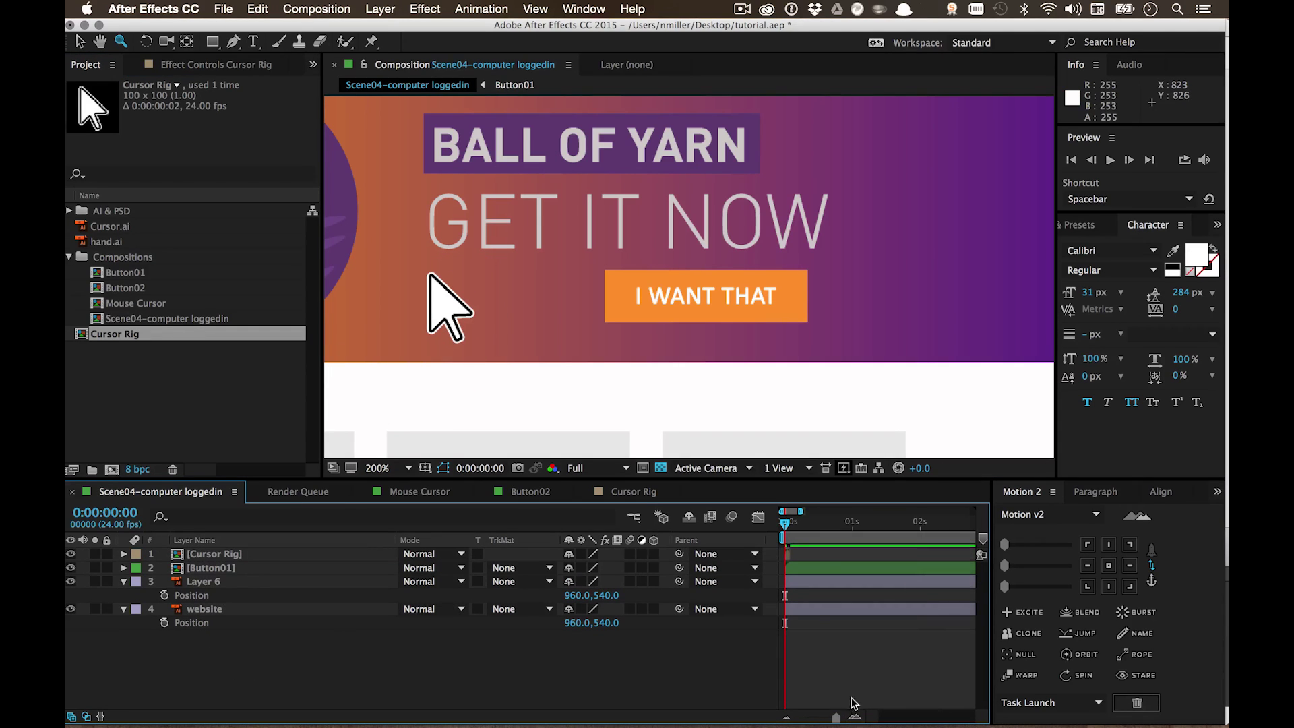
click(855, 716)
drag(794, 527, 751, 518)
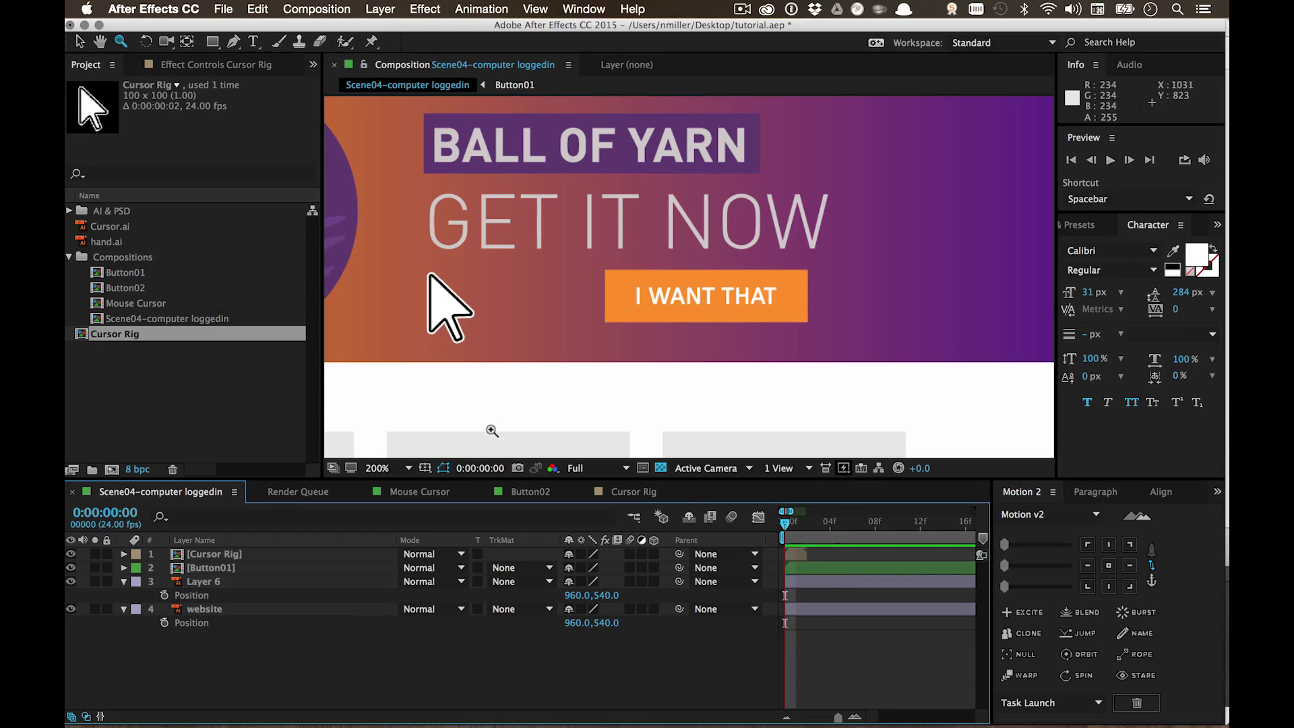
click(202, 551)
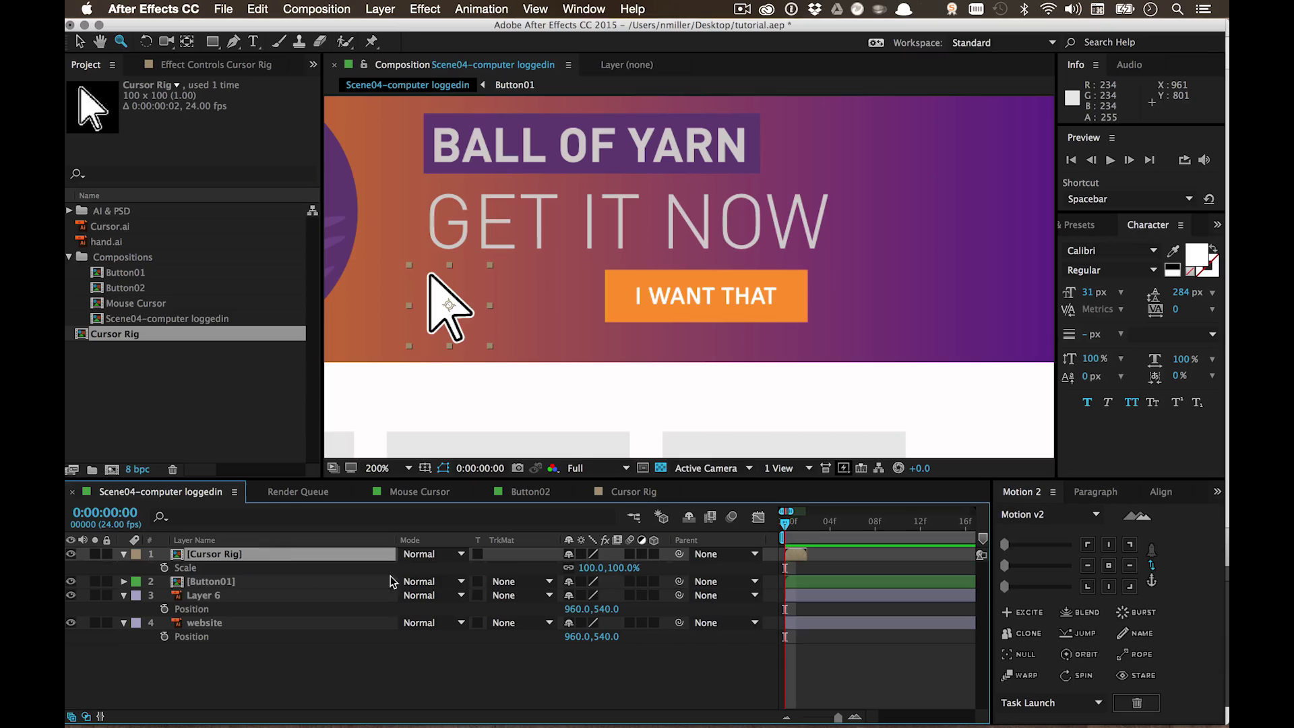
key(s)
drag(587, 568, 525, 554)
click(354, 672)
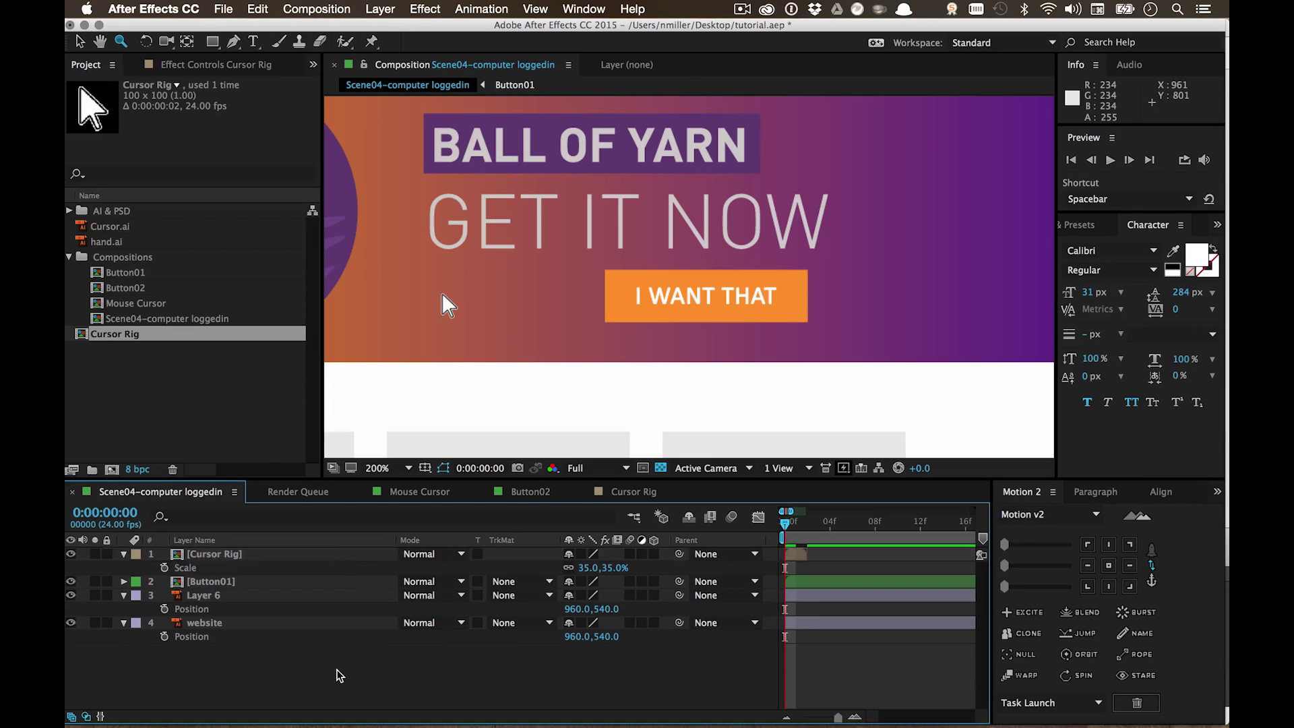
Step: Enable time remapping on the Cursor Rig layer and extend its duration to the end of the scene
click(239, 554)
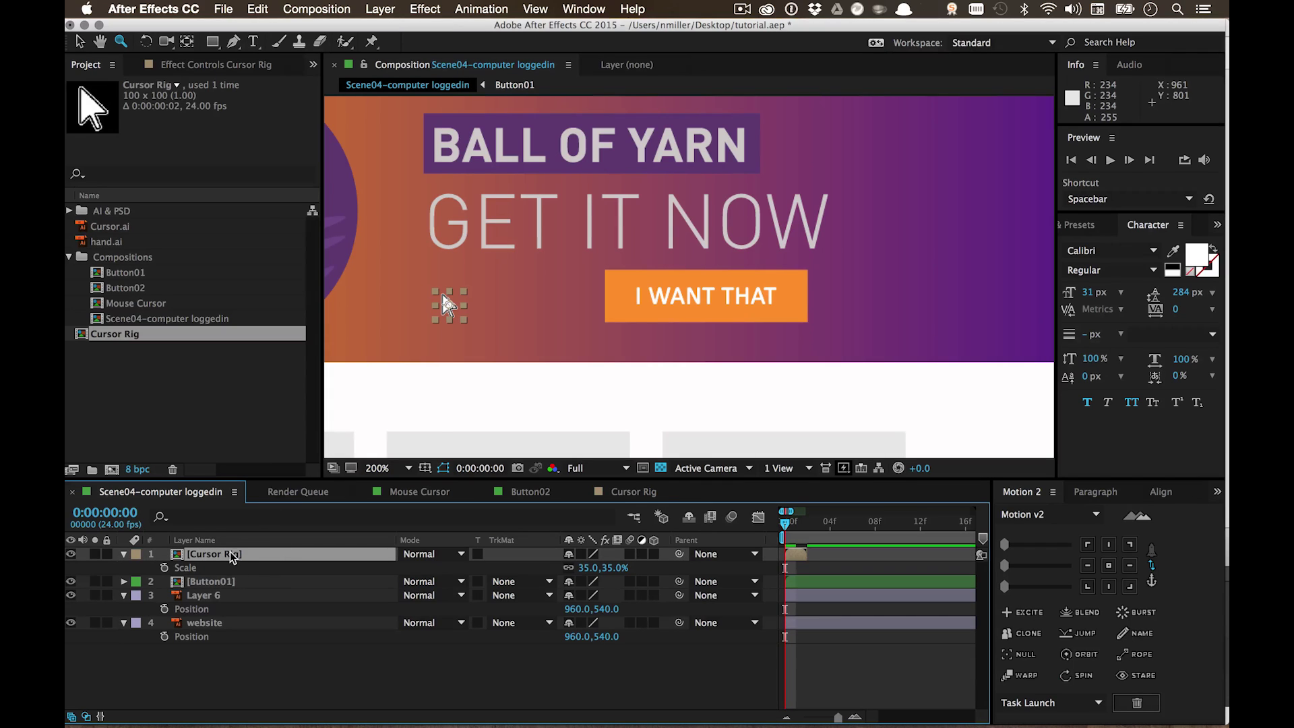
right_click(229, 554)
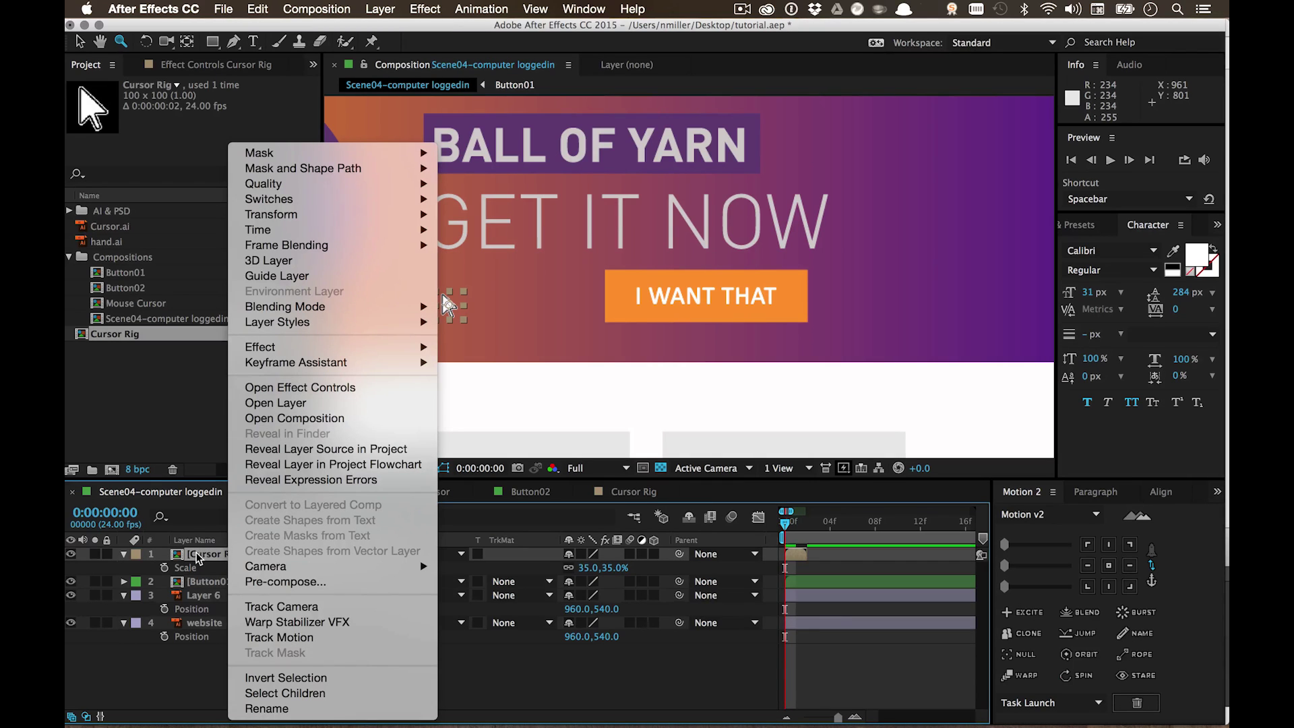
mouse_move(351, 231)
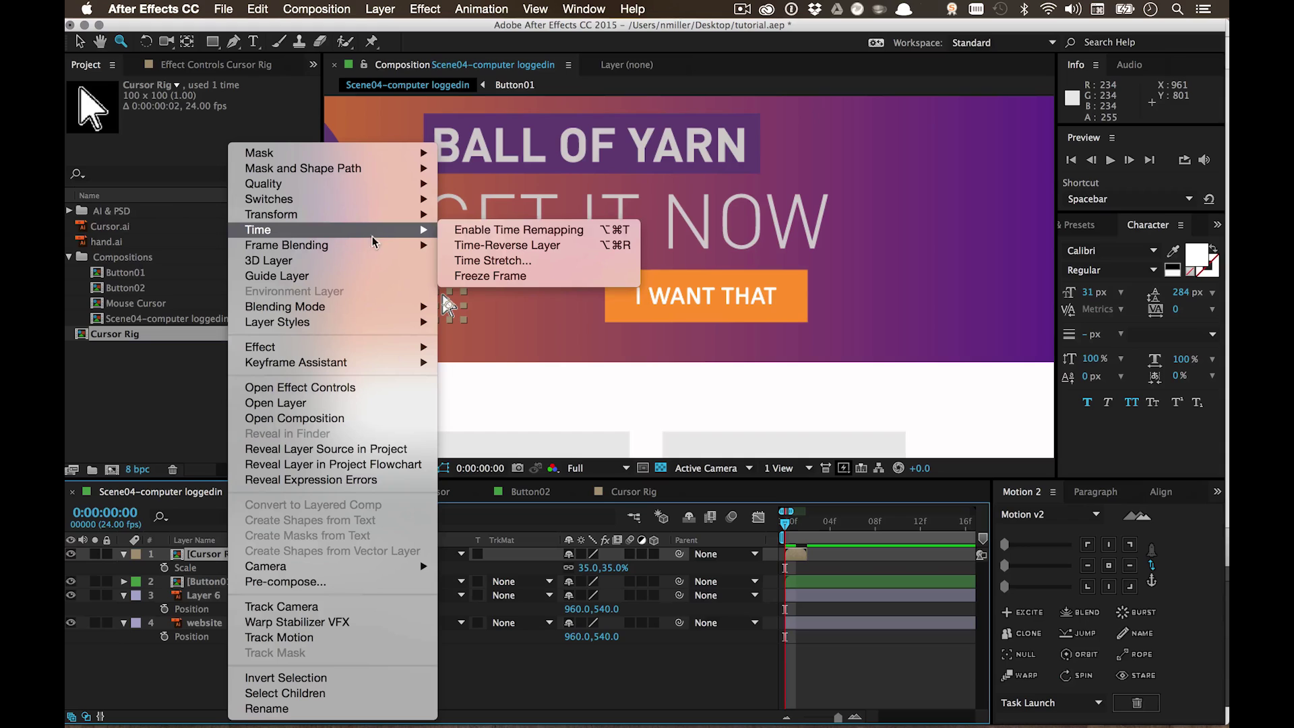
click(481, 232)
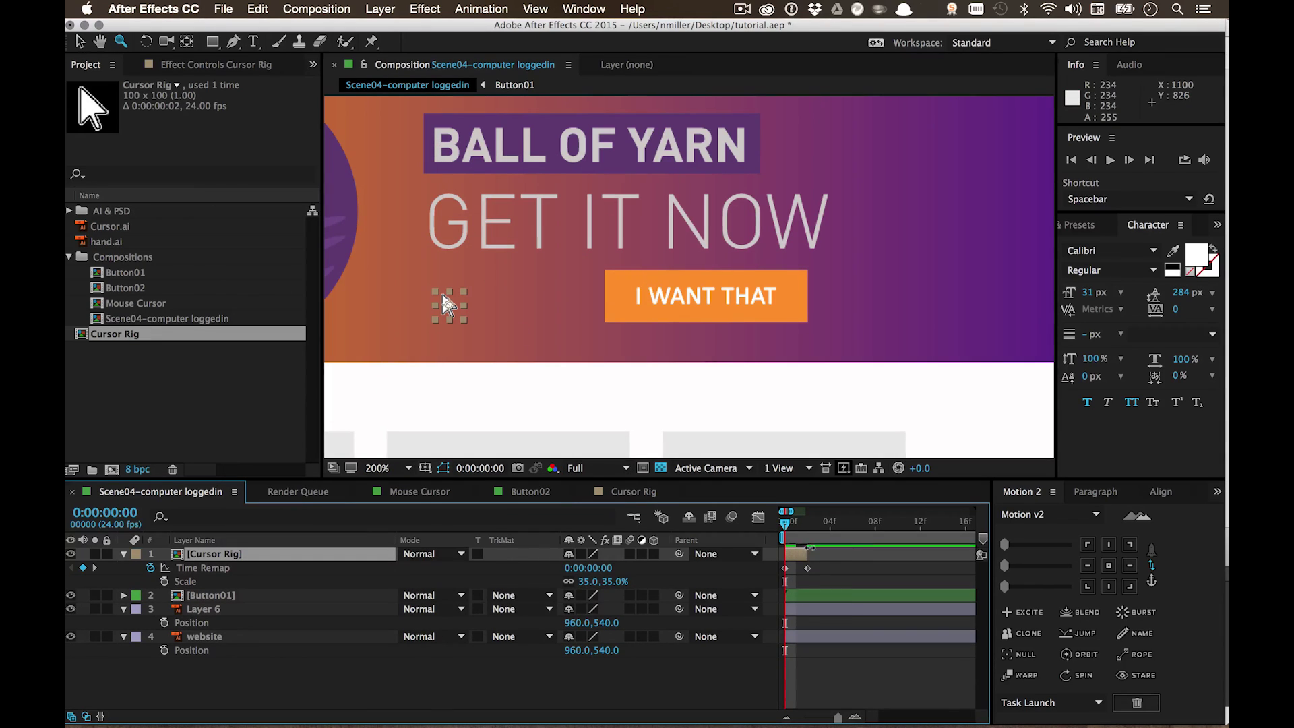
drag(837, 717, 834, 718)
drag(797, 549, 974, 550)
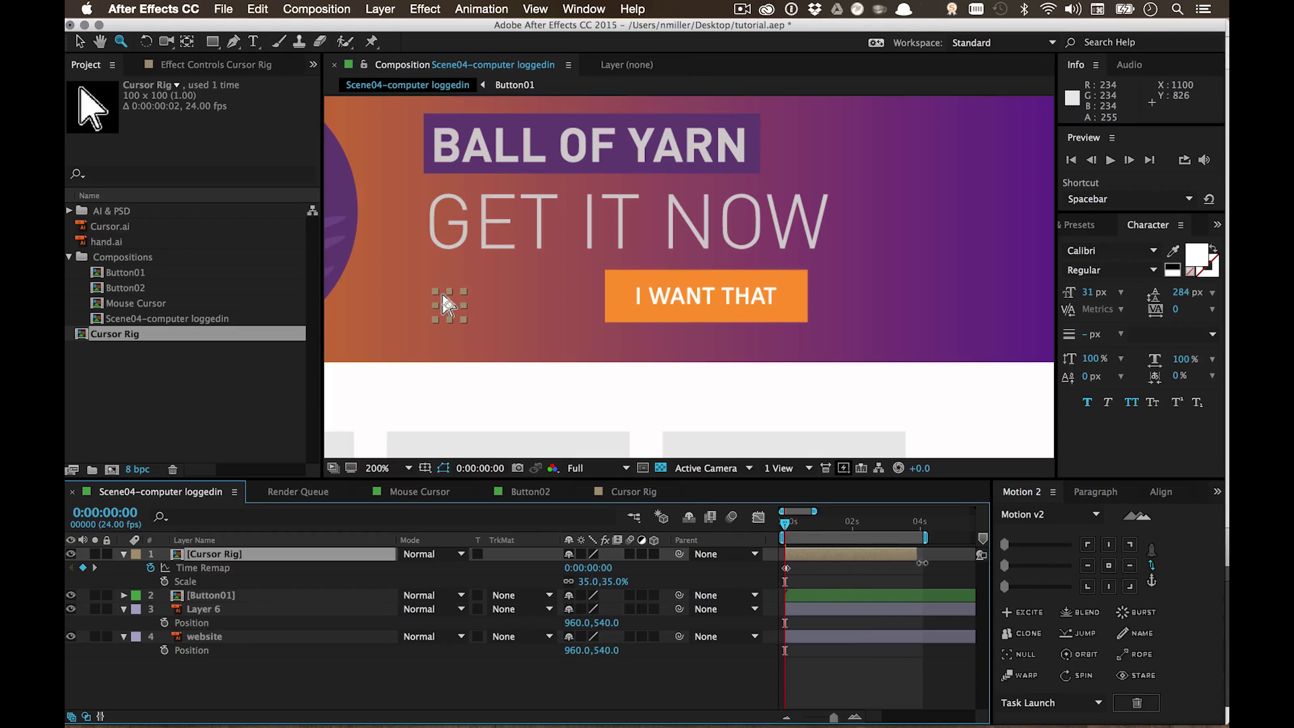
Step: Add a Time Remap keyframe at 0:00:00:01, delete the one at 0:00:00:02, and step through the frames to check the arrow-to-hand switch
drag(833, 717, 838, 718)
drag(805, 525, 844, 545)
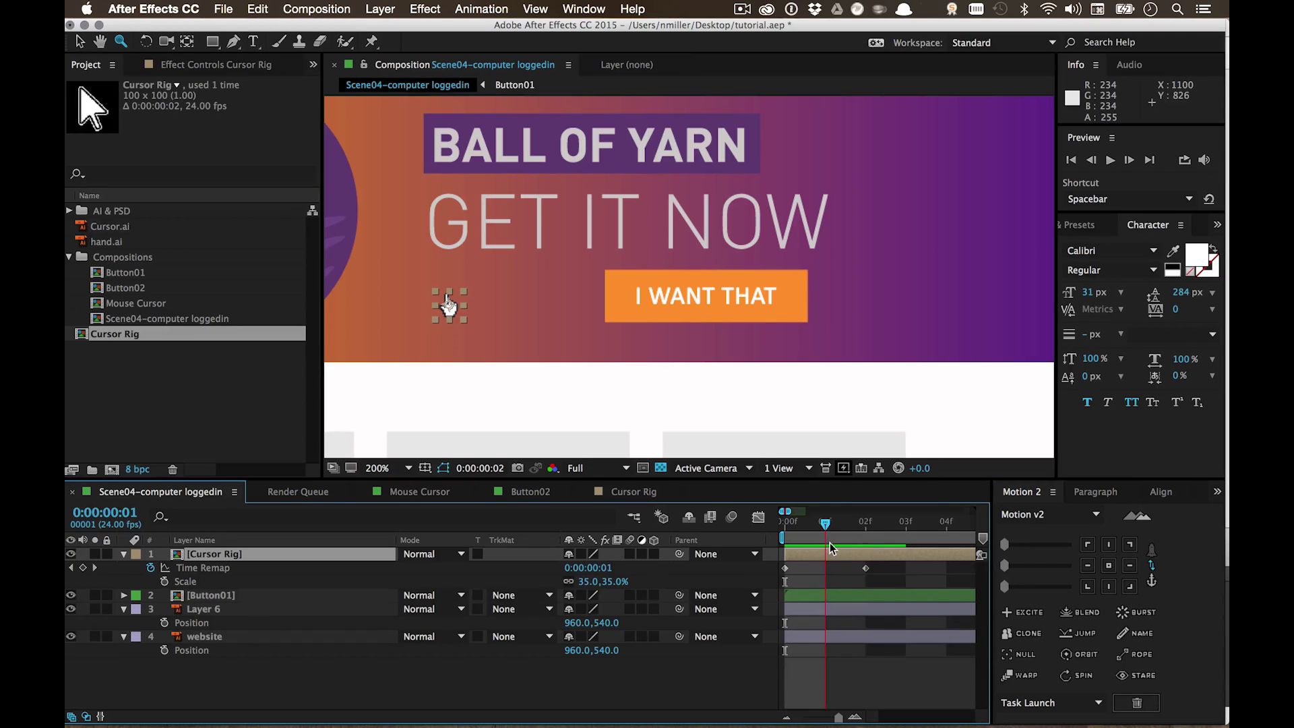
key(Page_Up)
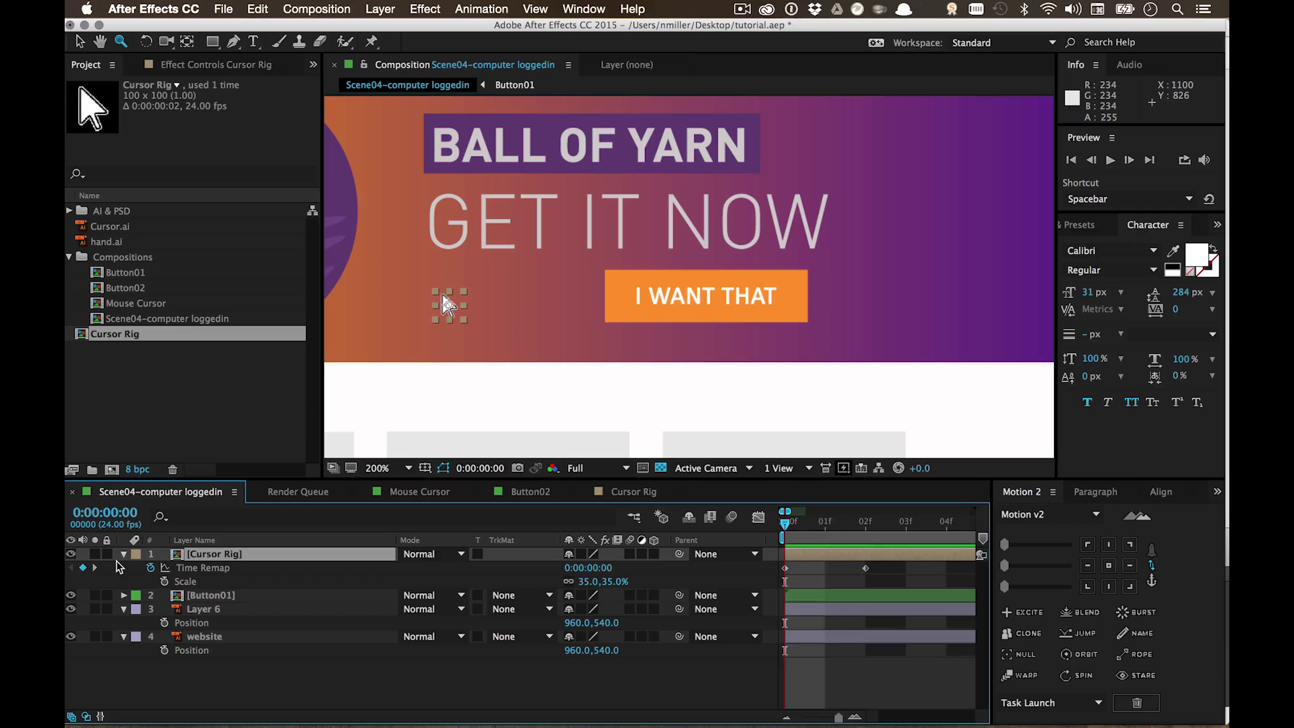
key(Page_Down)
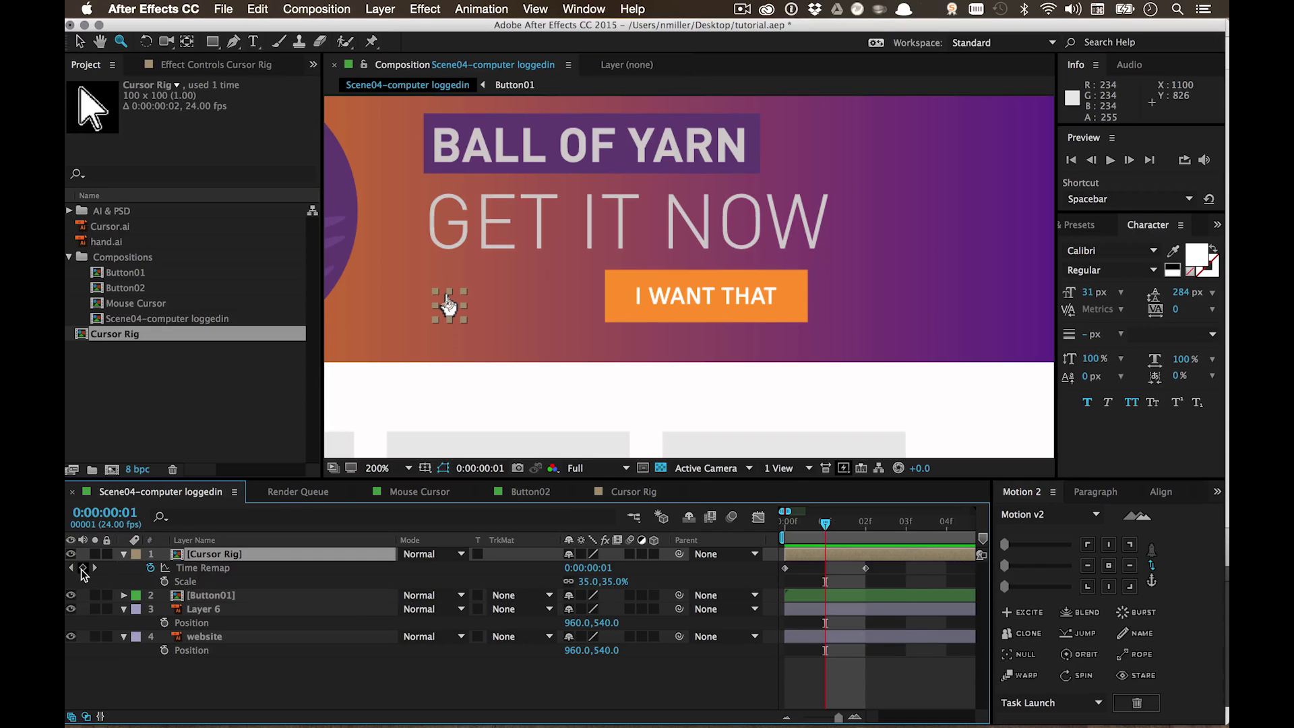
click(83, 568)
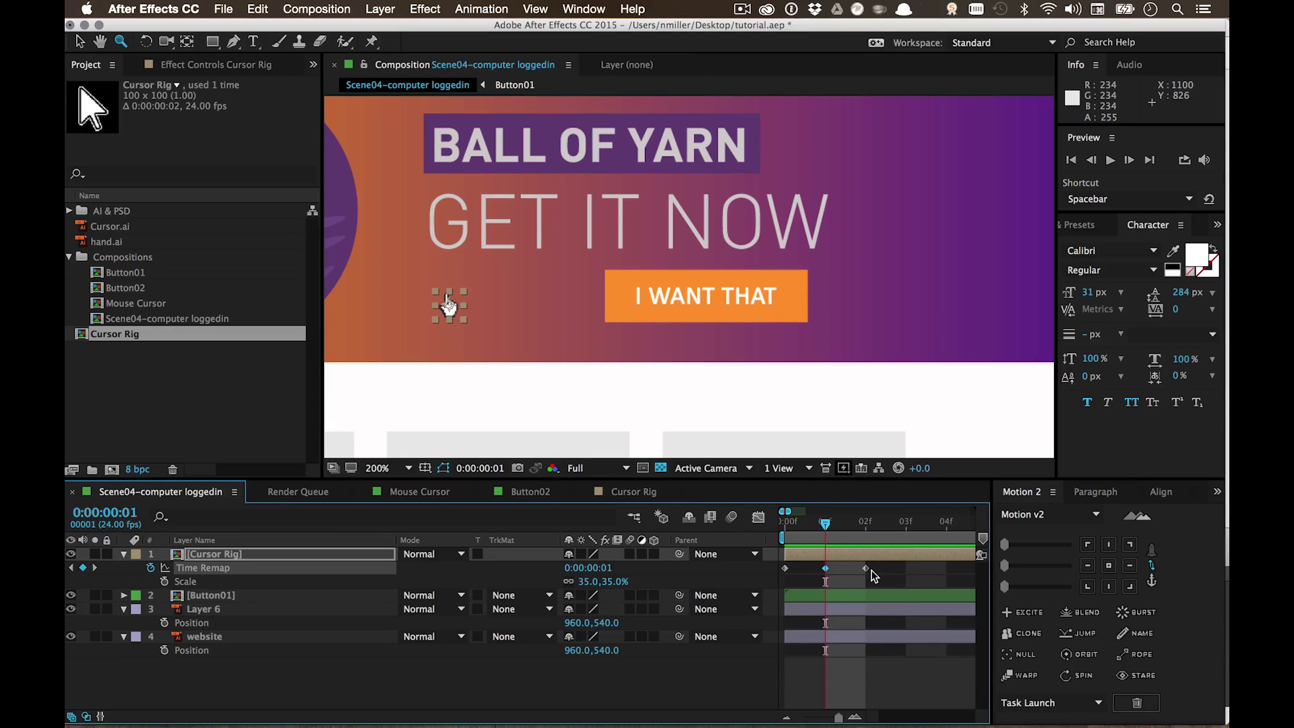
key(Delete)
key(Page_Down)
key(Page_Up)
key(Page_Up)
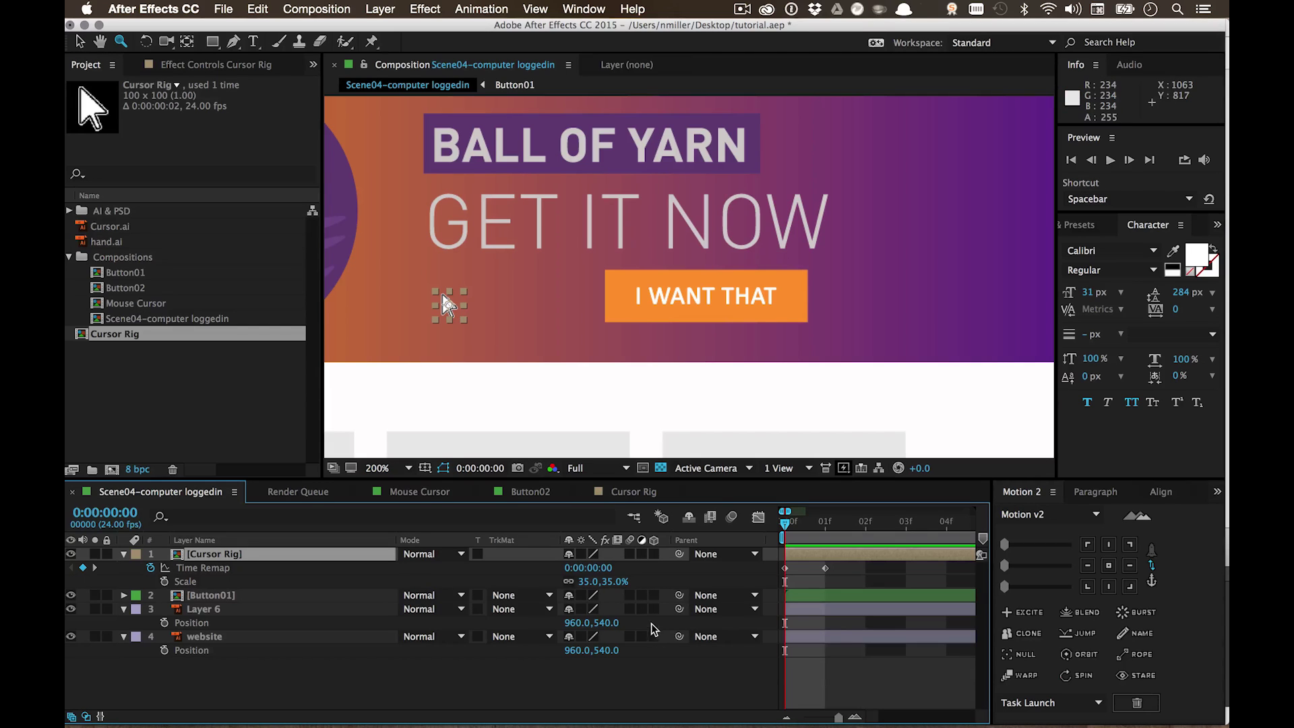
key(Page_Down)
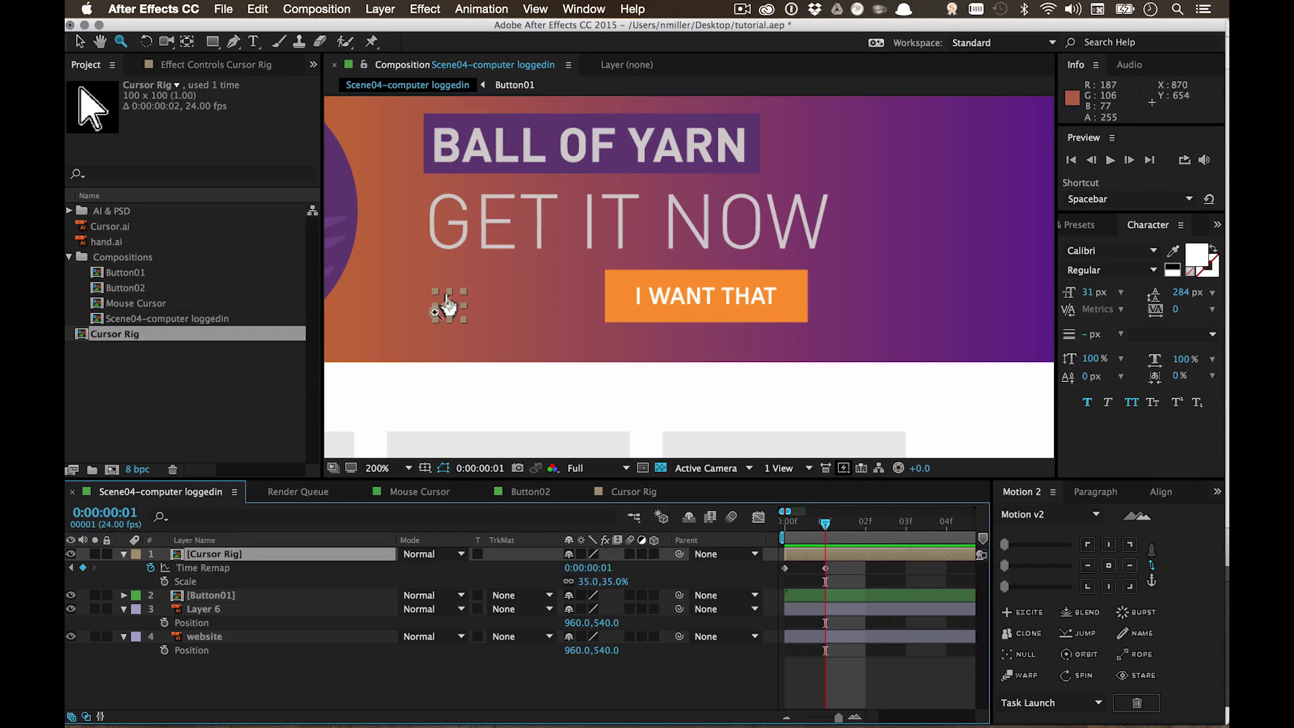
click(465, 682)
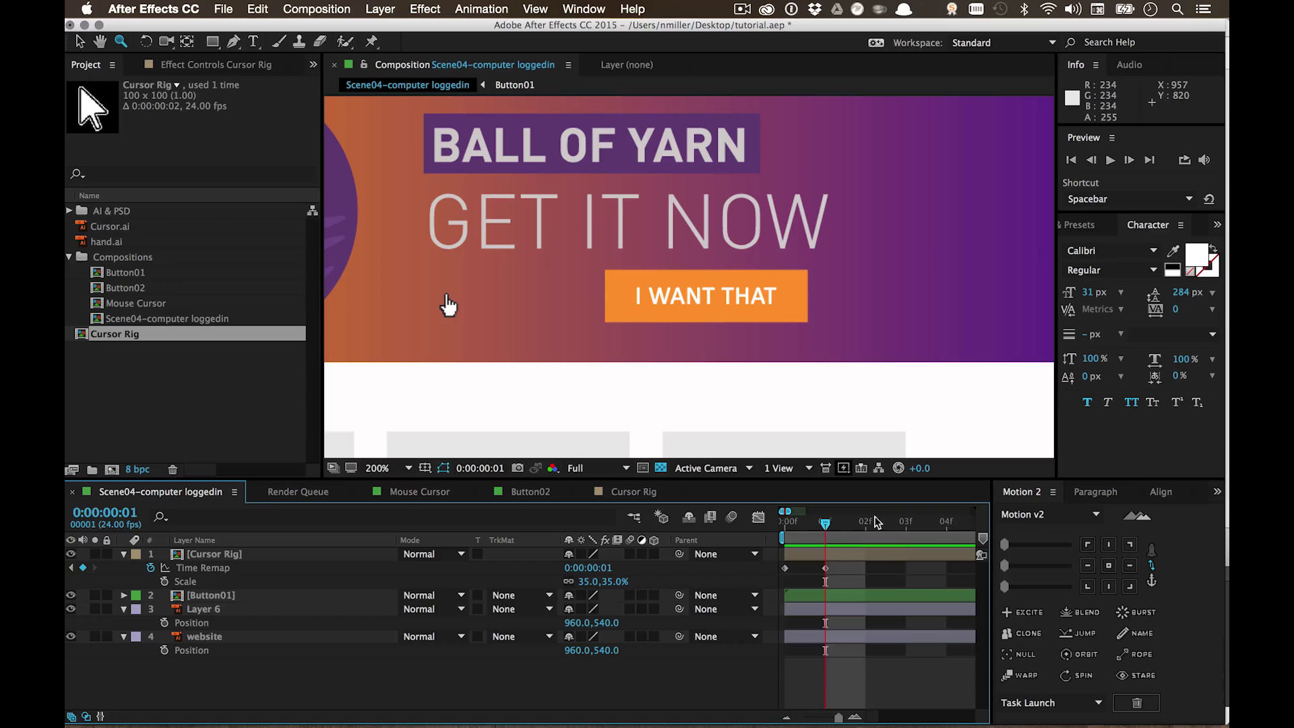
Step: Convert both Time Remap keyframes of the Cursor Rig layer to hold keyframes
drag(821, 521, 784, 523)
drag(849, 566, 762, 580)
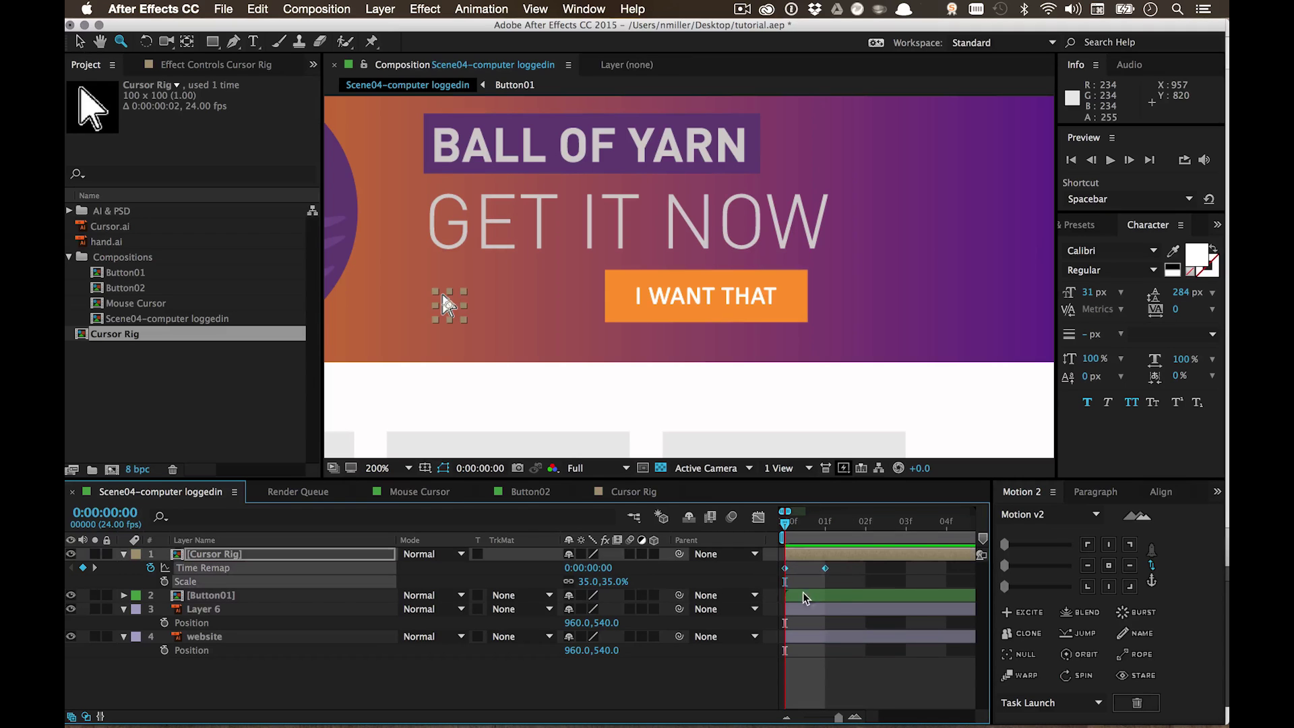
right_click(824, 568)
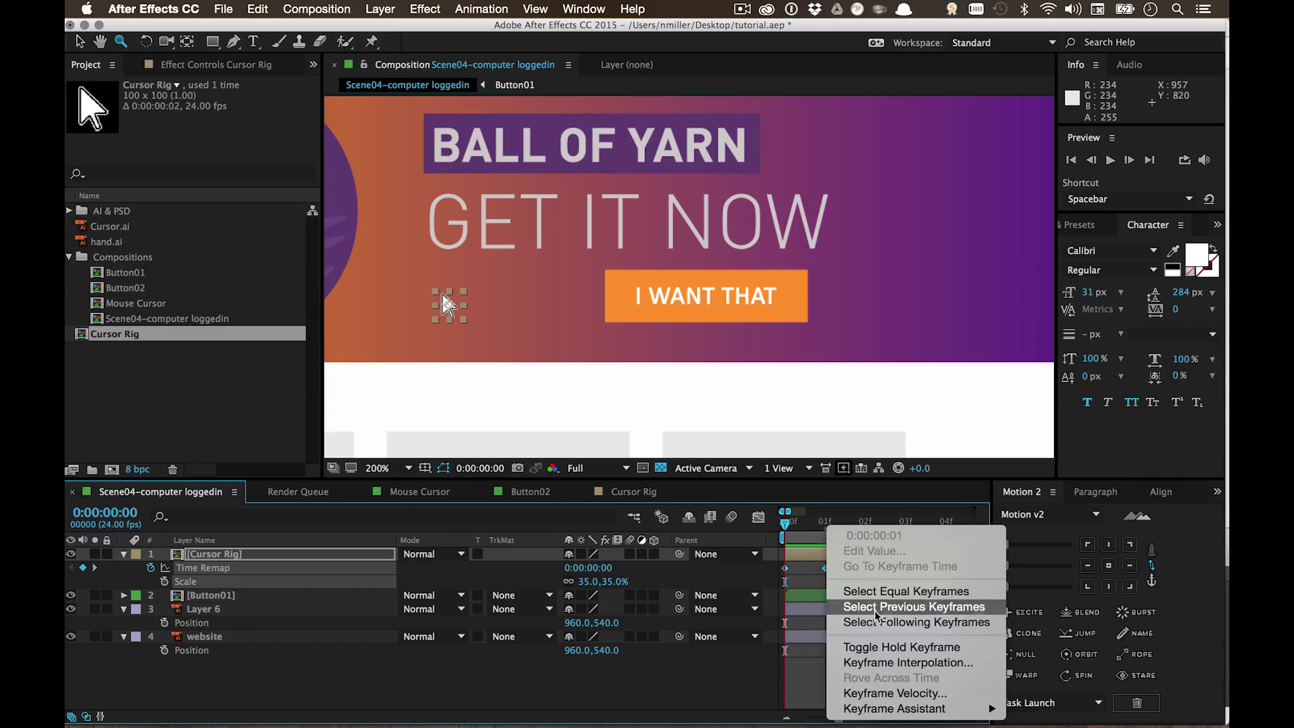
click(871, 646)
click(854, 568)
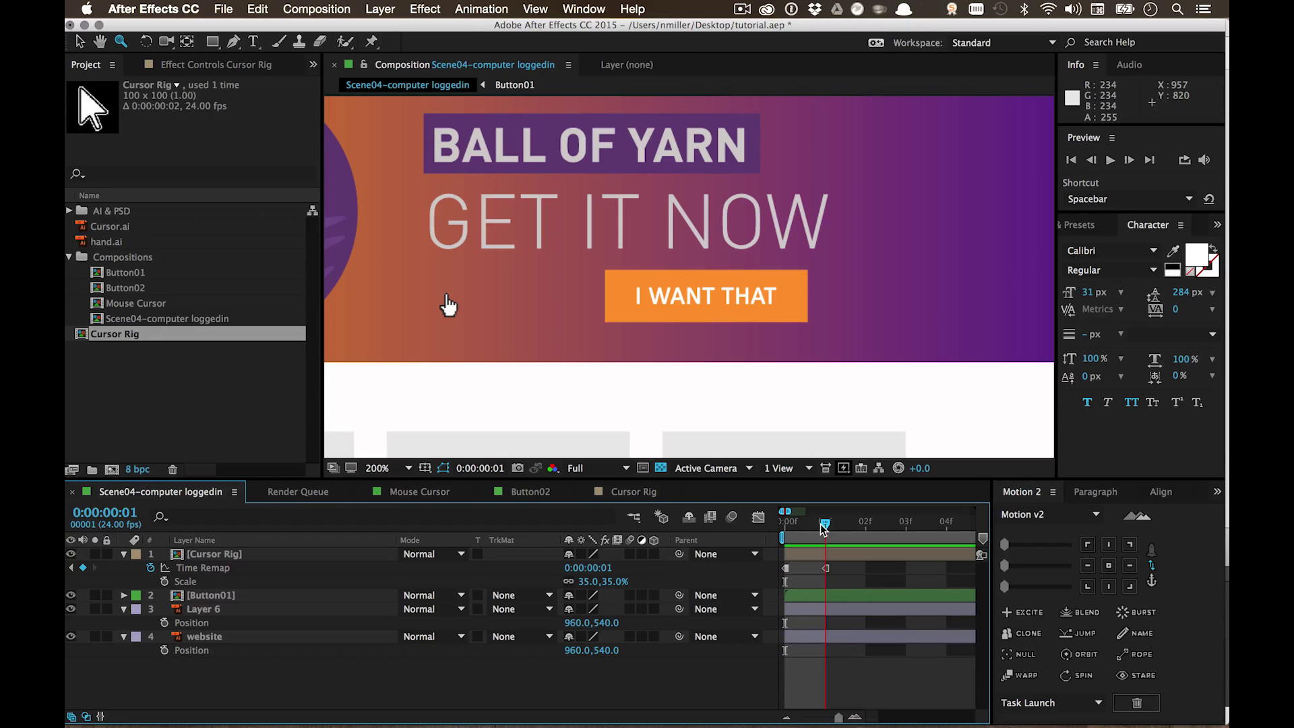
Step: Check the cursor switch and shift the two Time Remap keyframes forward a few frames from the start
mouse_move(802, 521)
mouse_down()
mouse_move(838, 521)
mouse_move(785, 523)
mouse_up()
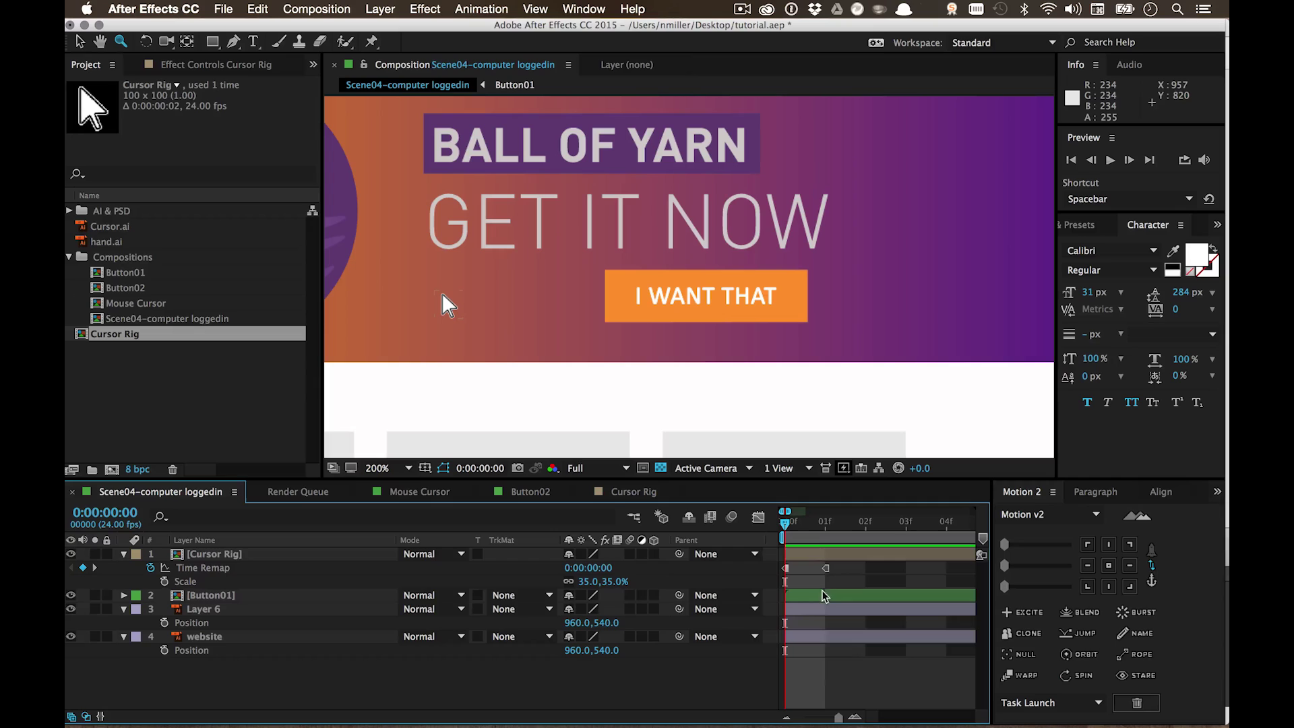
drag(859, 579, 906, 568)
drag(837, 717, 836, 720)
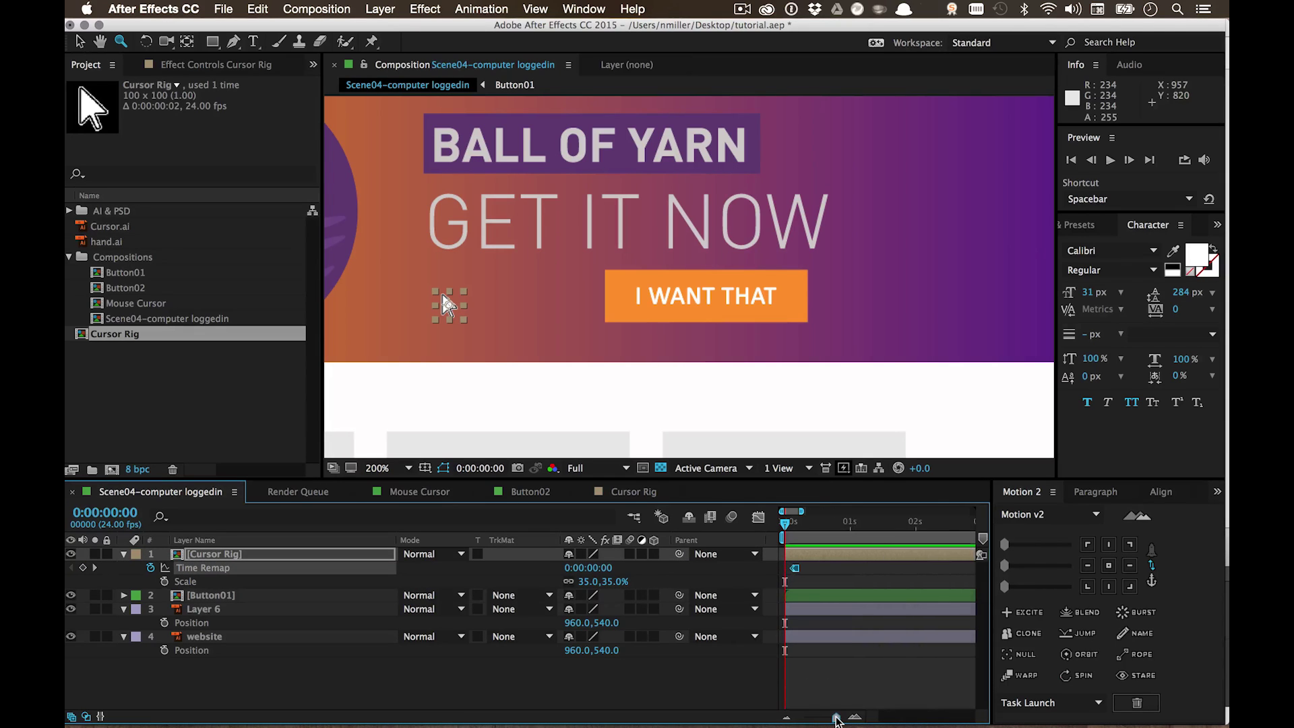
click(814, 570)
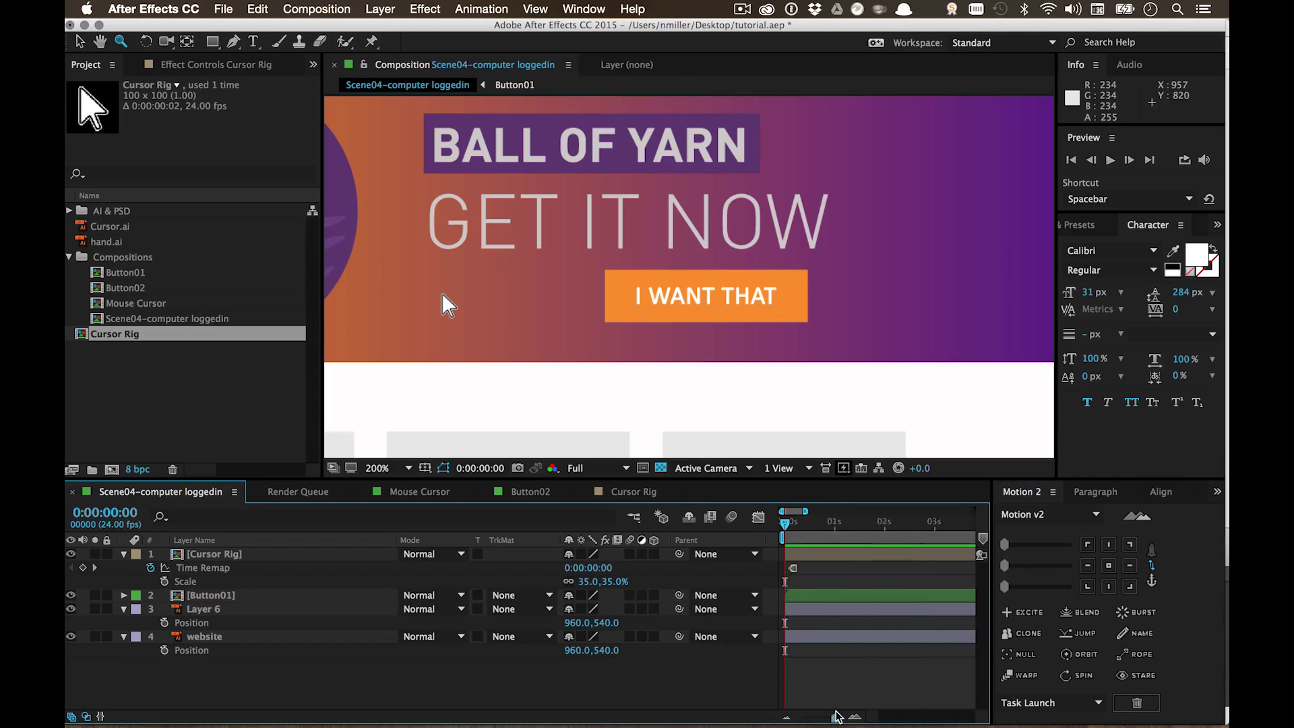
click(796, 571)
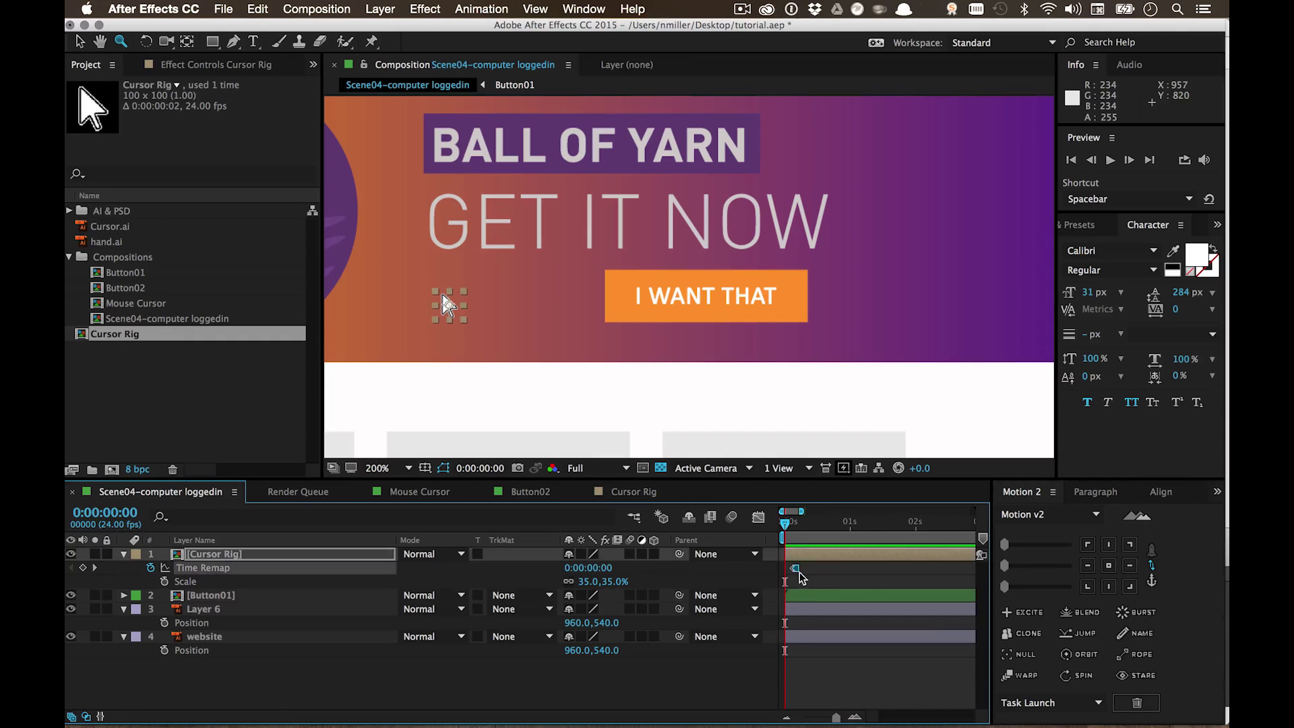
click(795, 570)
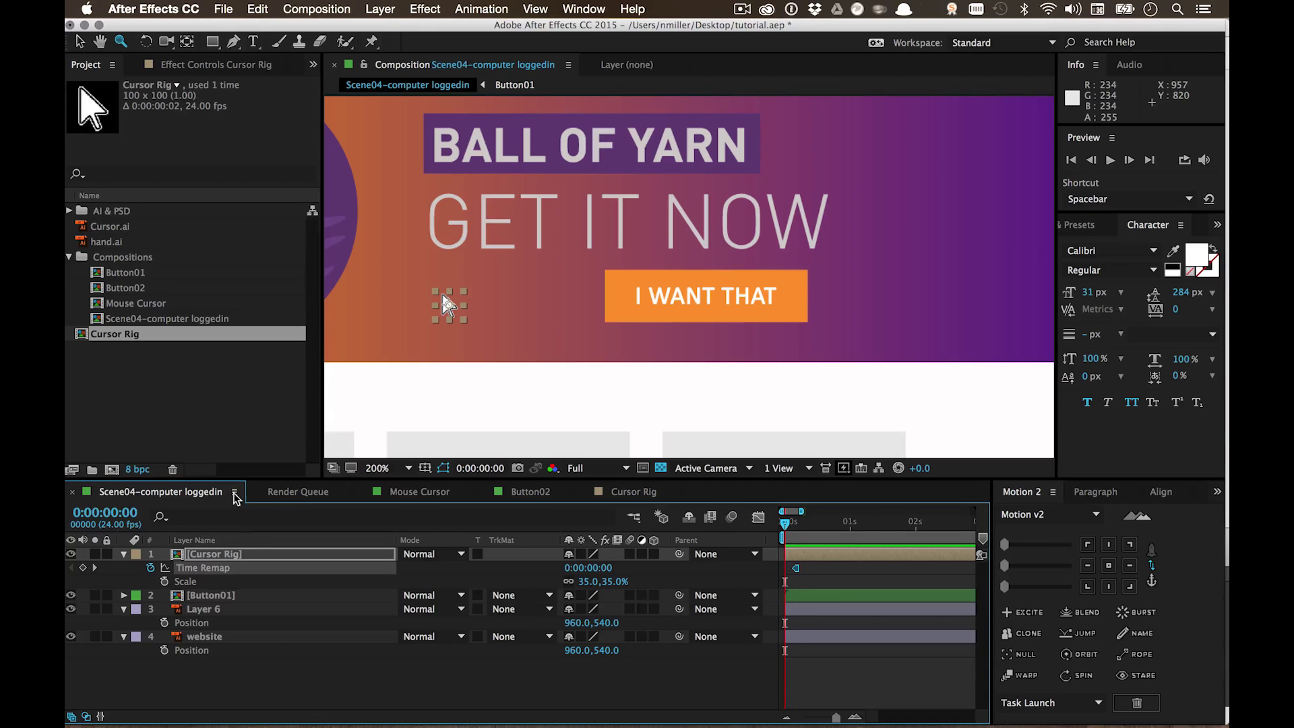
Step: Keyframe the Cursor Rig's Position at 0:00:00:00, and at 0:00:00:10 move it to X 1195, over the I WANT THAT button
key(p)
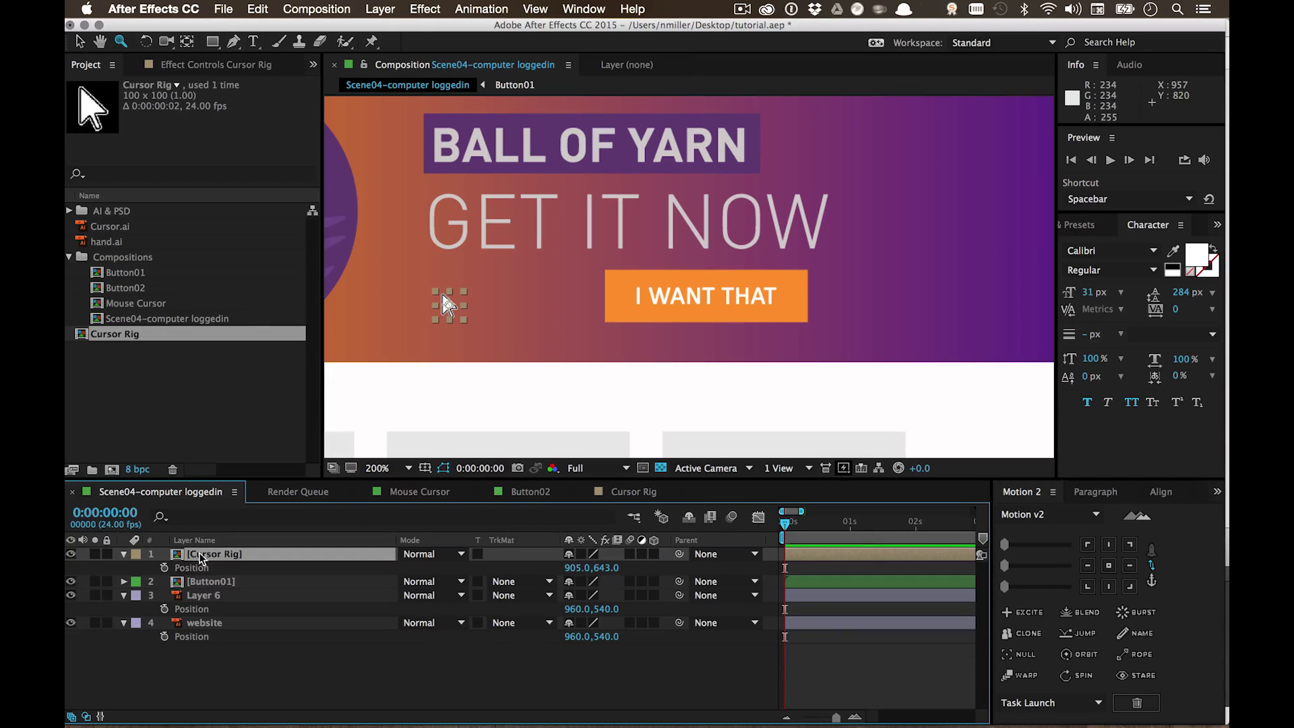
click(165, 568)
key(shift+Page_Down)
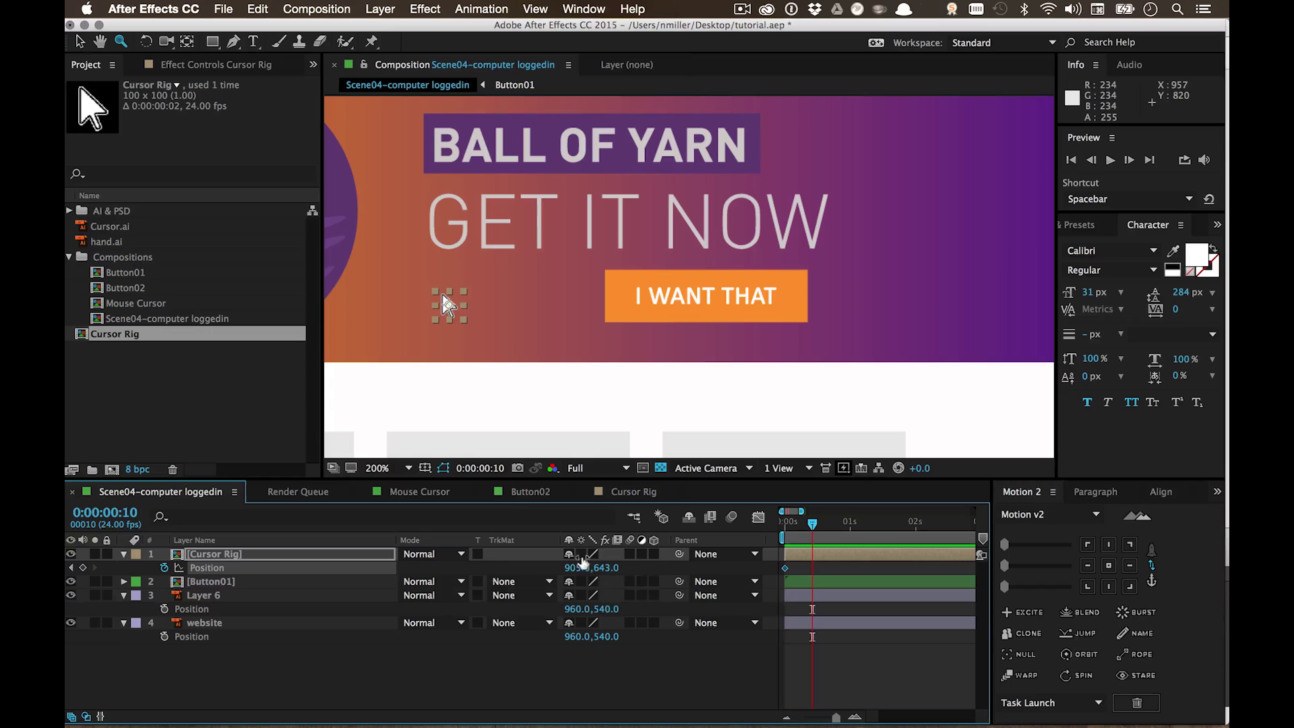
click(422, 691)
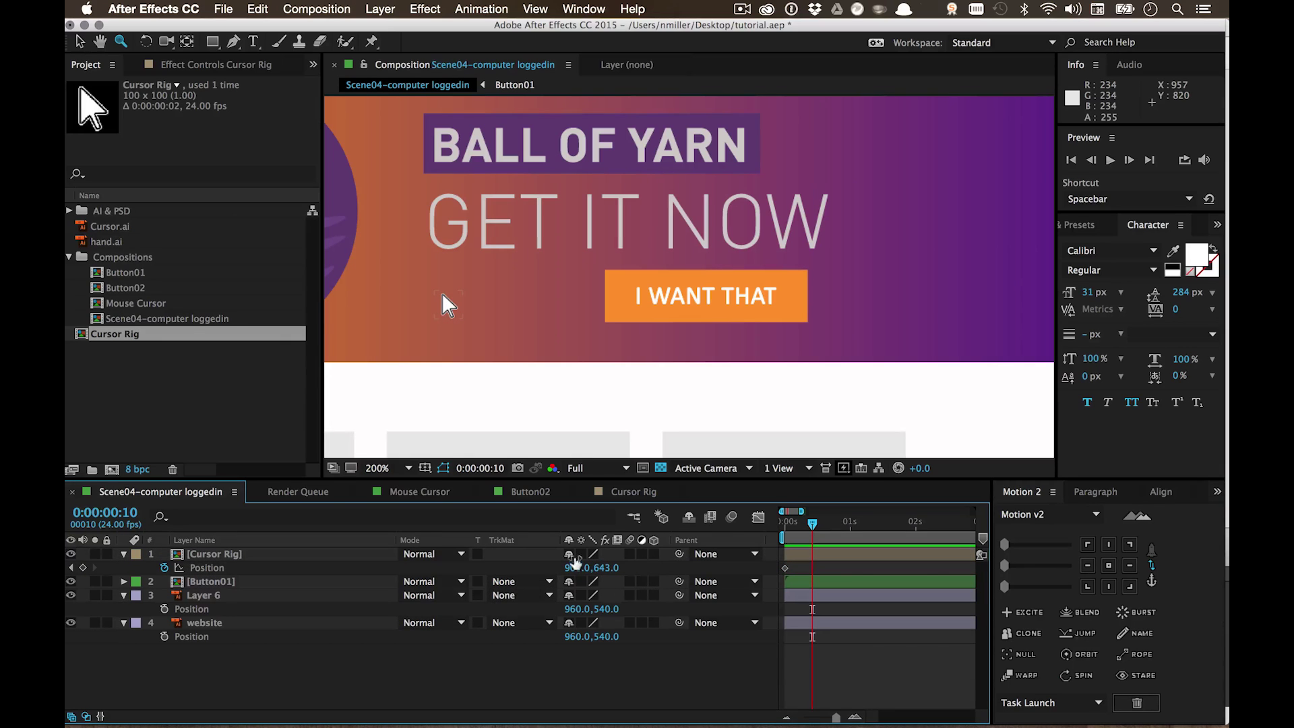
drag(567, 565, 590, 565)
Step: Hold the cursor's position with a keyframe at 0:00:00:20, and move it past the button to X 1525 at 0:00:01:06
key(shift+Page_Down)
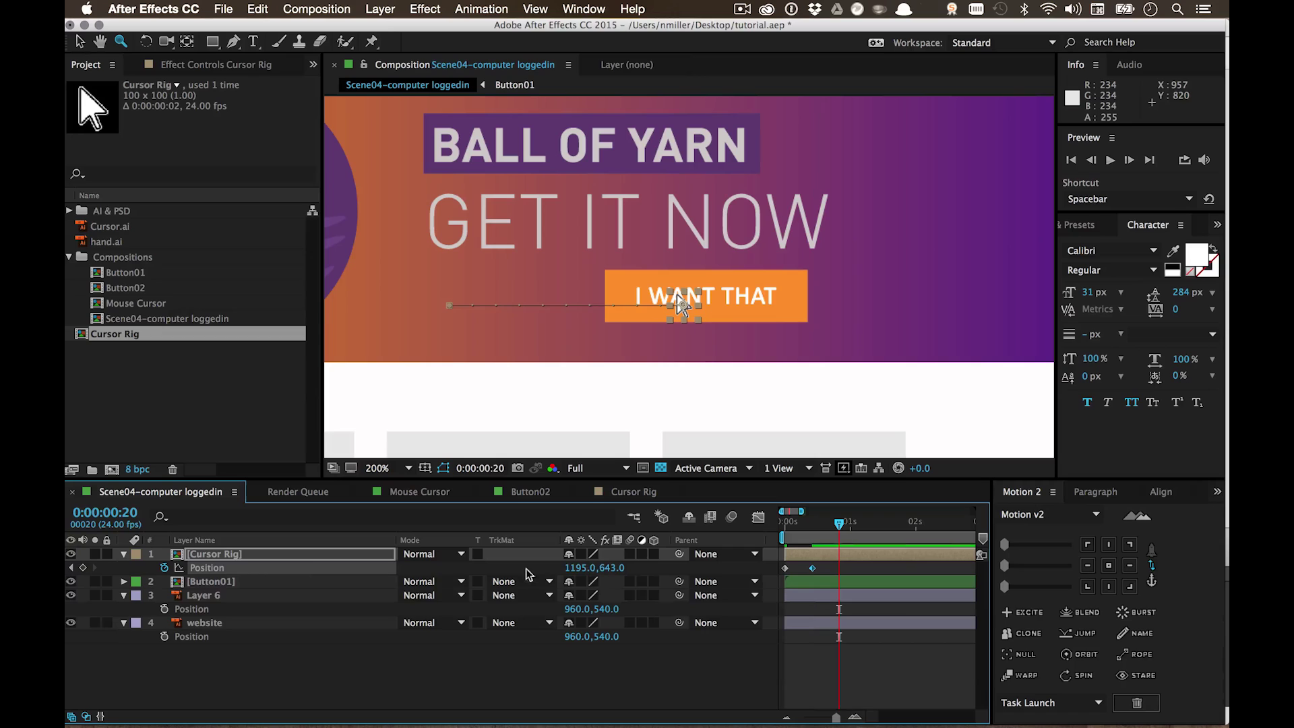
click(83, 568)
key(shift+Page_Down)
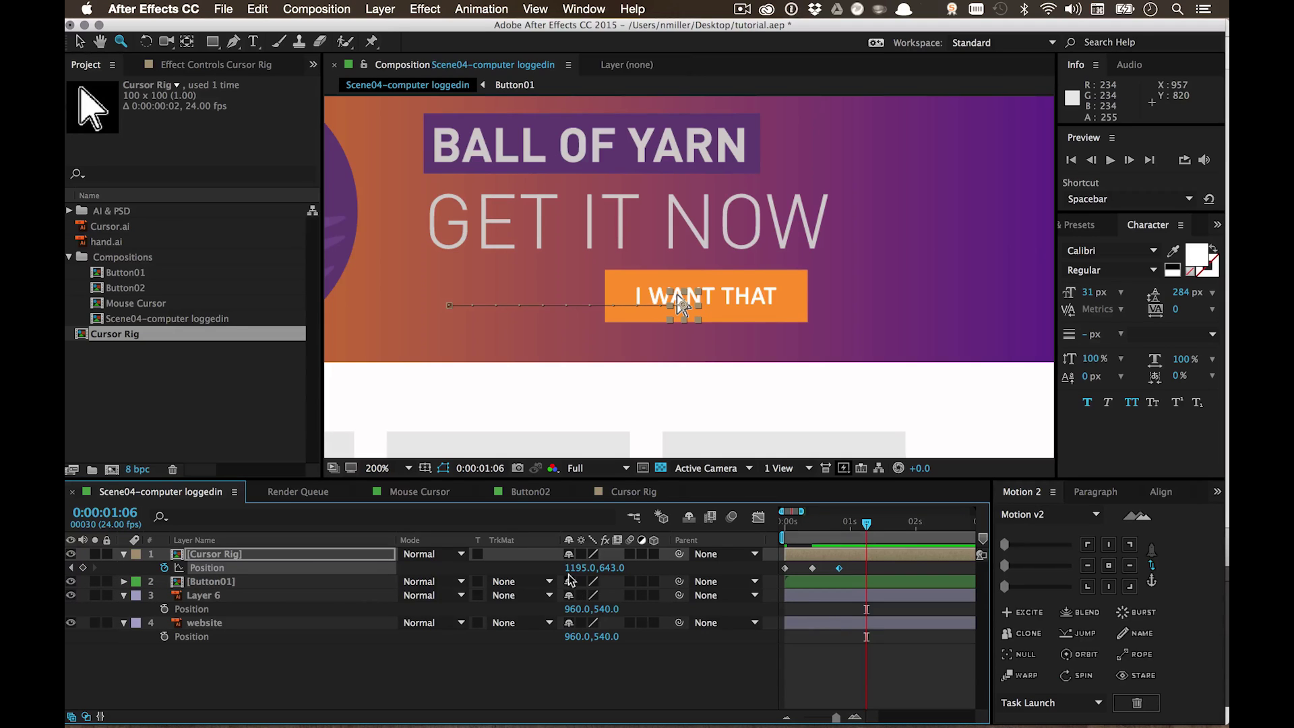
drag(681, 305, 949, 304)
click(552, 674)
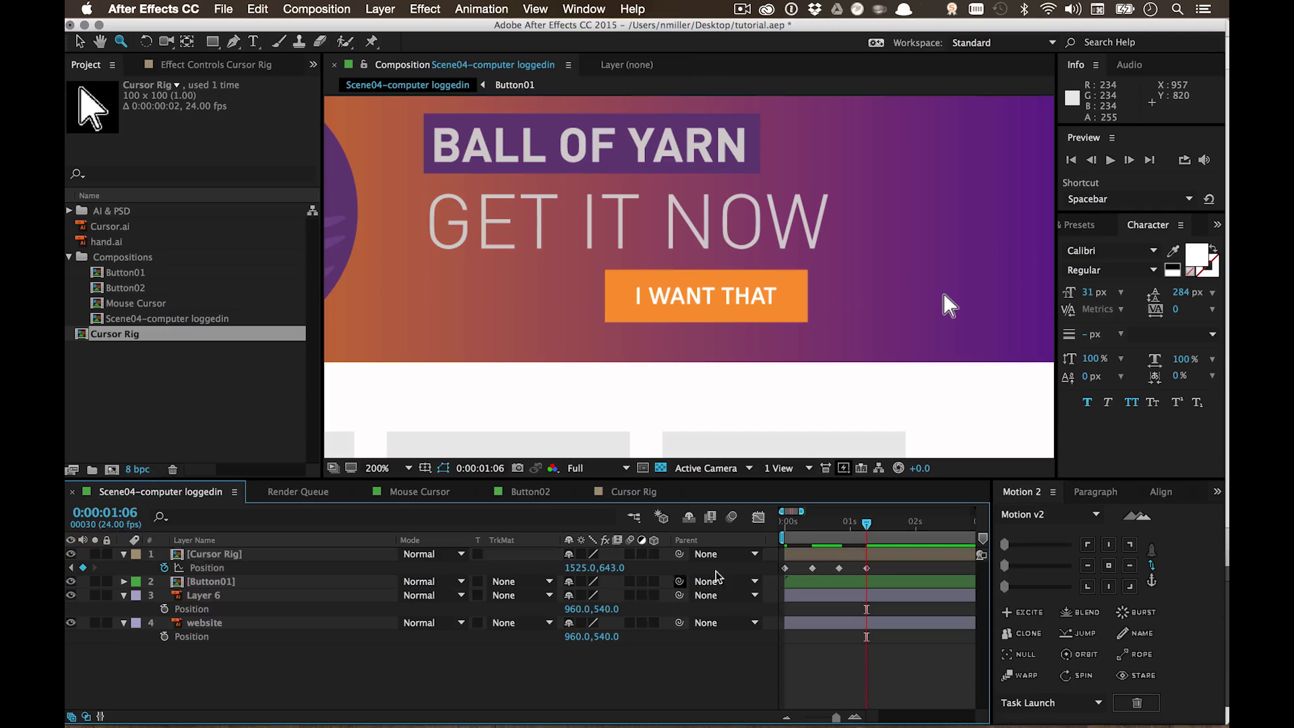
Step: Shift the last two Position keyframes forward by about six frames to lengthen the cursor's pause on the button
drag(817, 522, 775, 537)
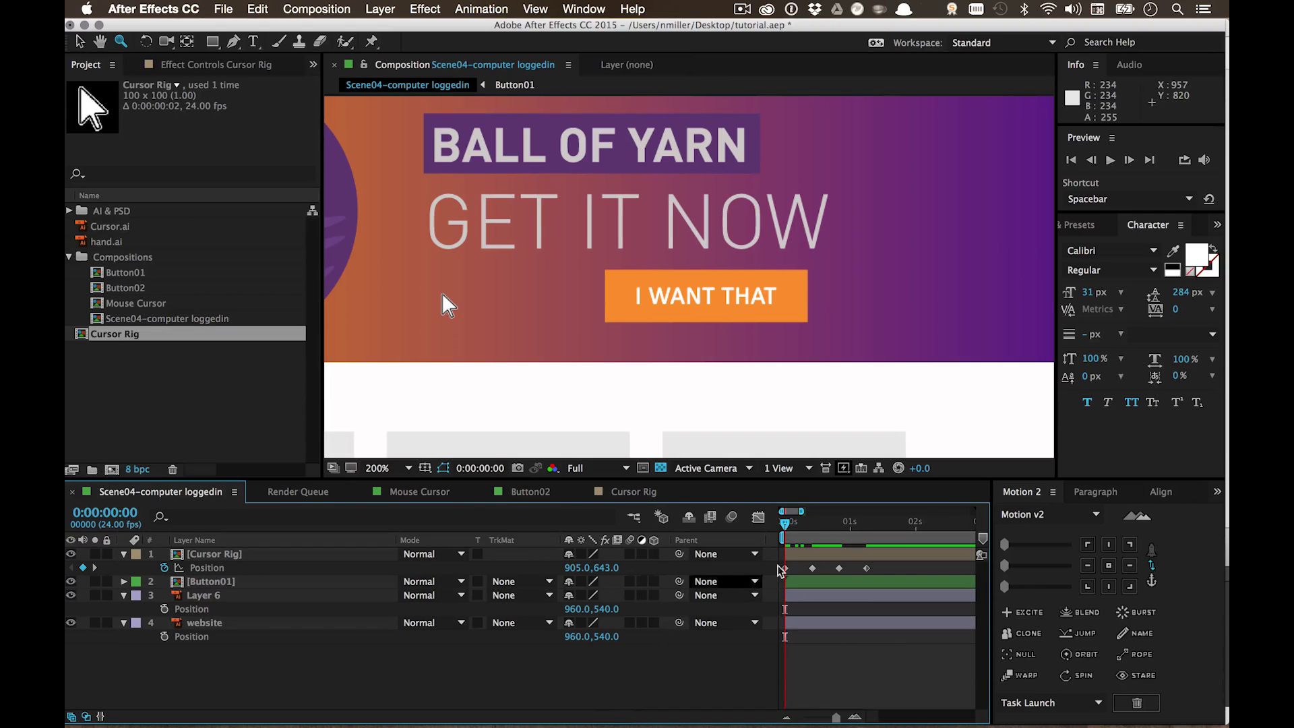
drag(895, 563, 835, 574)
drag(839, 568, 856, 567)
drag(794, 523, 766, 521)
click(596, 667)
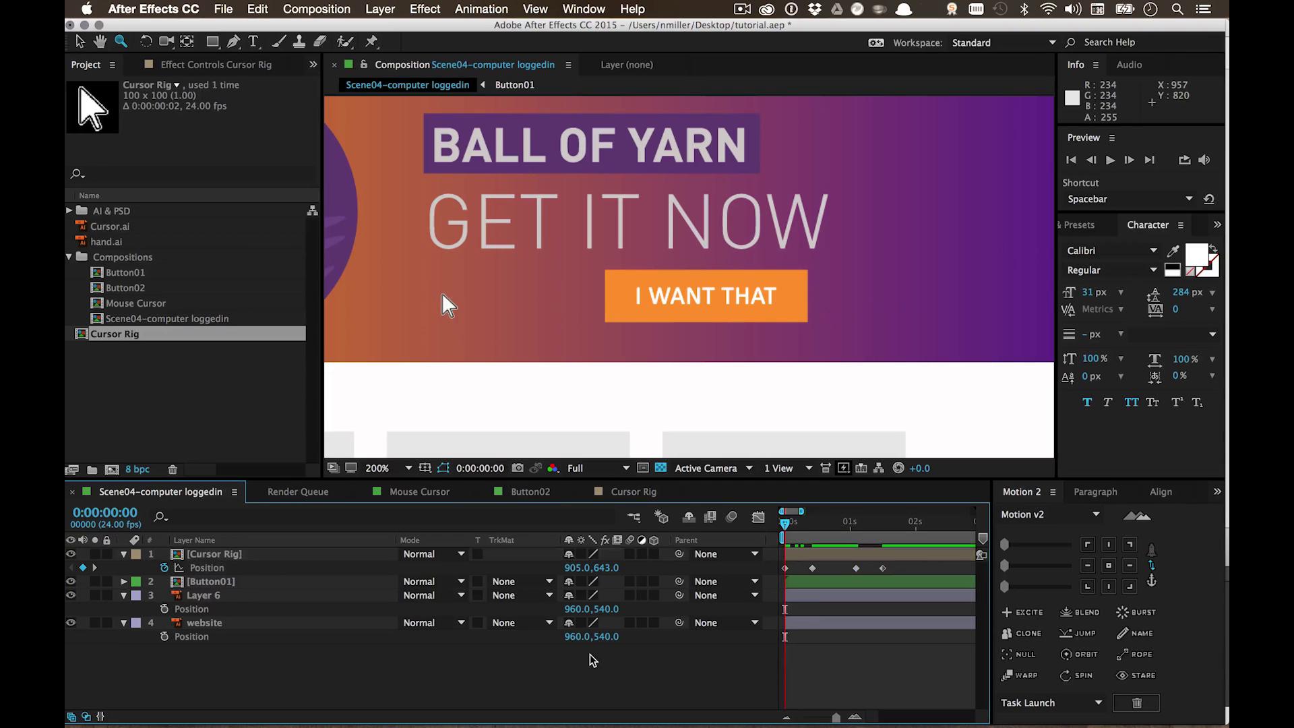
Step: Play back the cursor movement from the start and inspect the cursor over the button at 0:00:00:14
key(space)
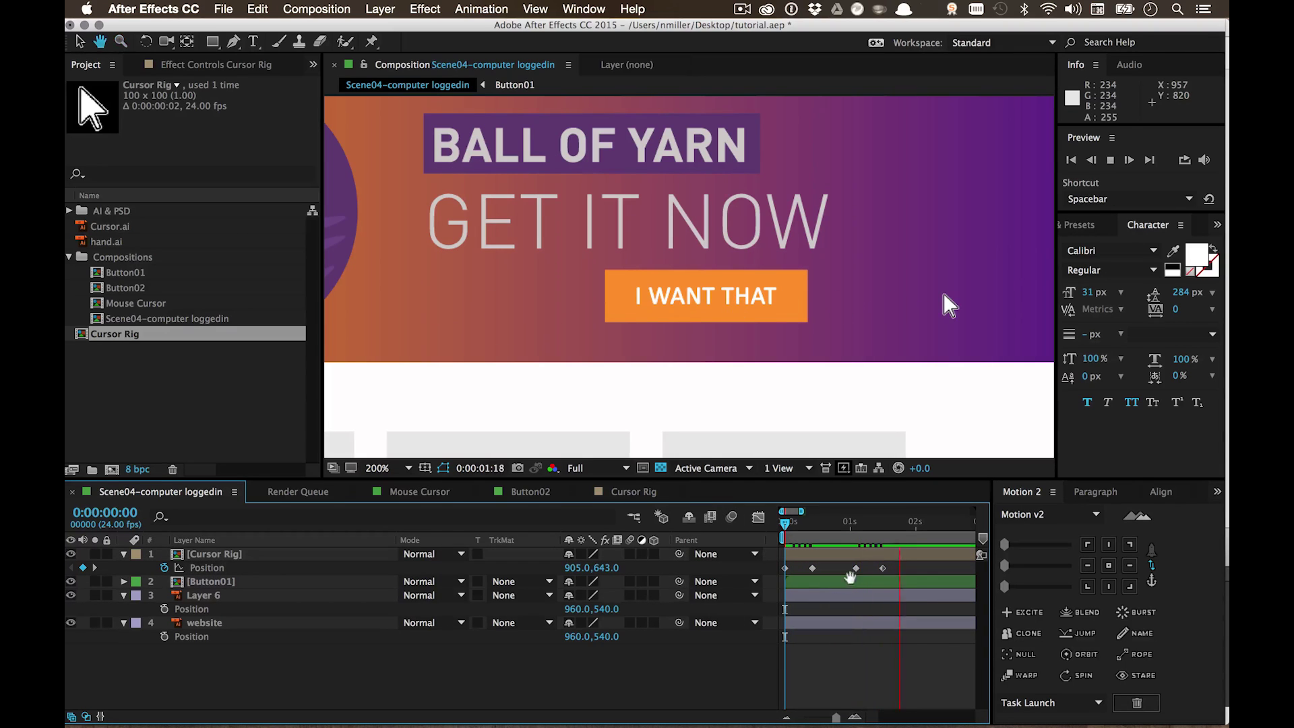
key(space)
key(Home)
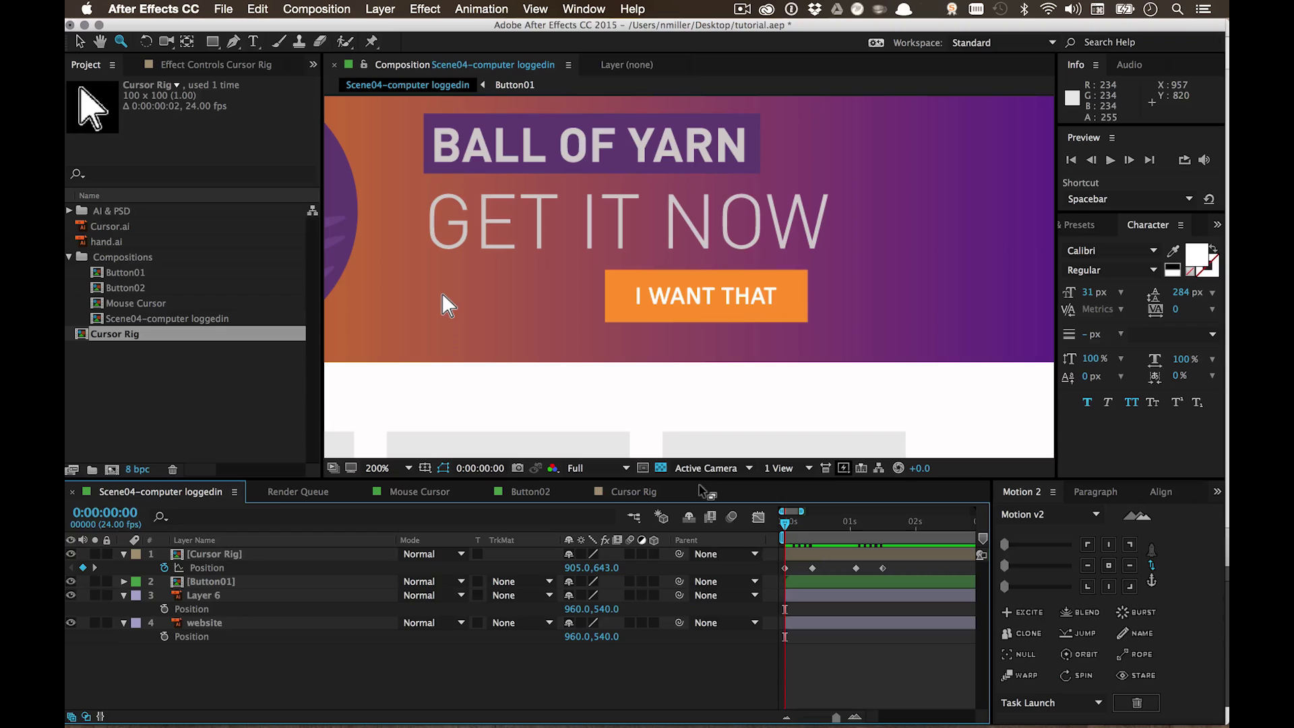
click(822, 522)
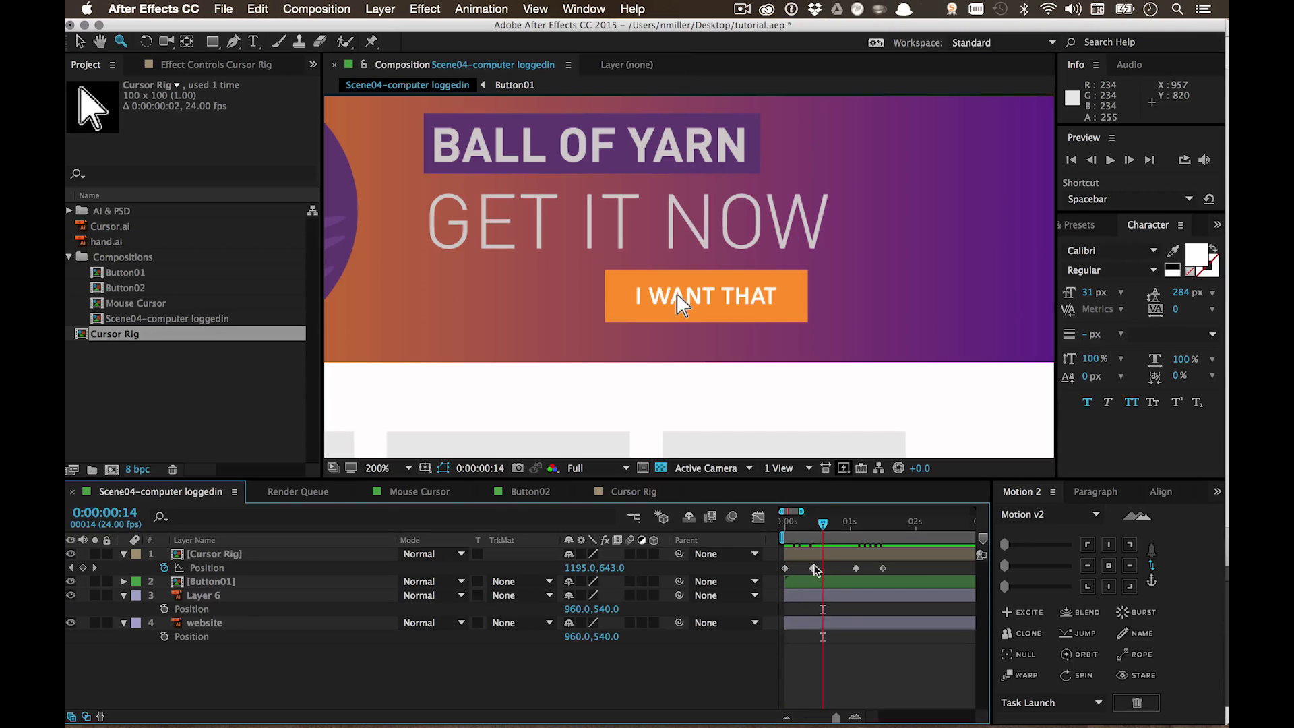
Step: Go to 0:00:00:10 and show the Cursor Rig layer's Time Remap property together with its Position keyframes
drag(816, 528, 815, 536)
click(217, 565)
key(super+alt+t)
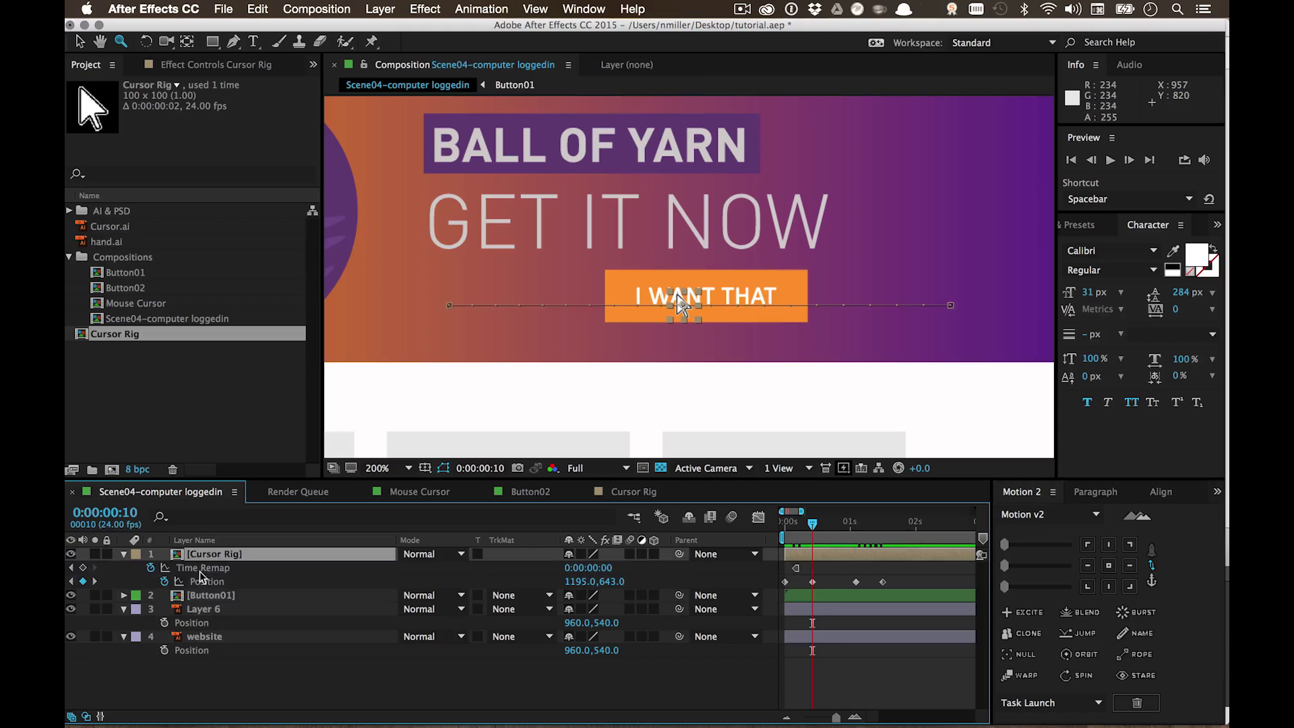
click(442, 687)
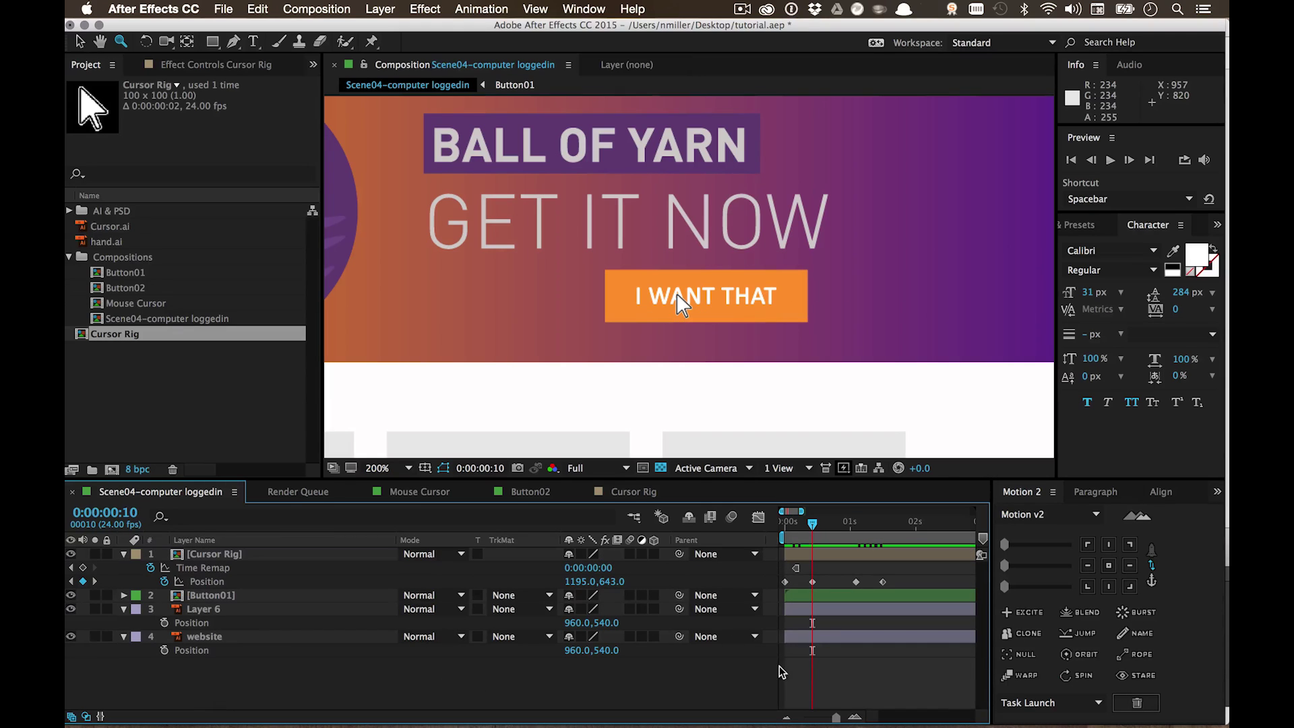
Step: Add a Time Remap keyframe at 0:00:00:07, where the cursor reaches the button, and set it to frame 1 for the hand
key(Page_Up)
key(Page_Up)
key(Page_Up)
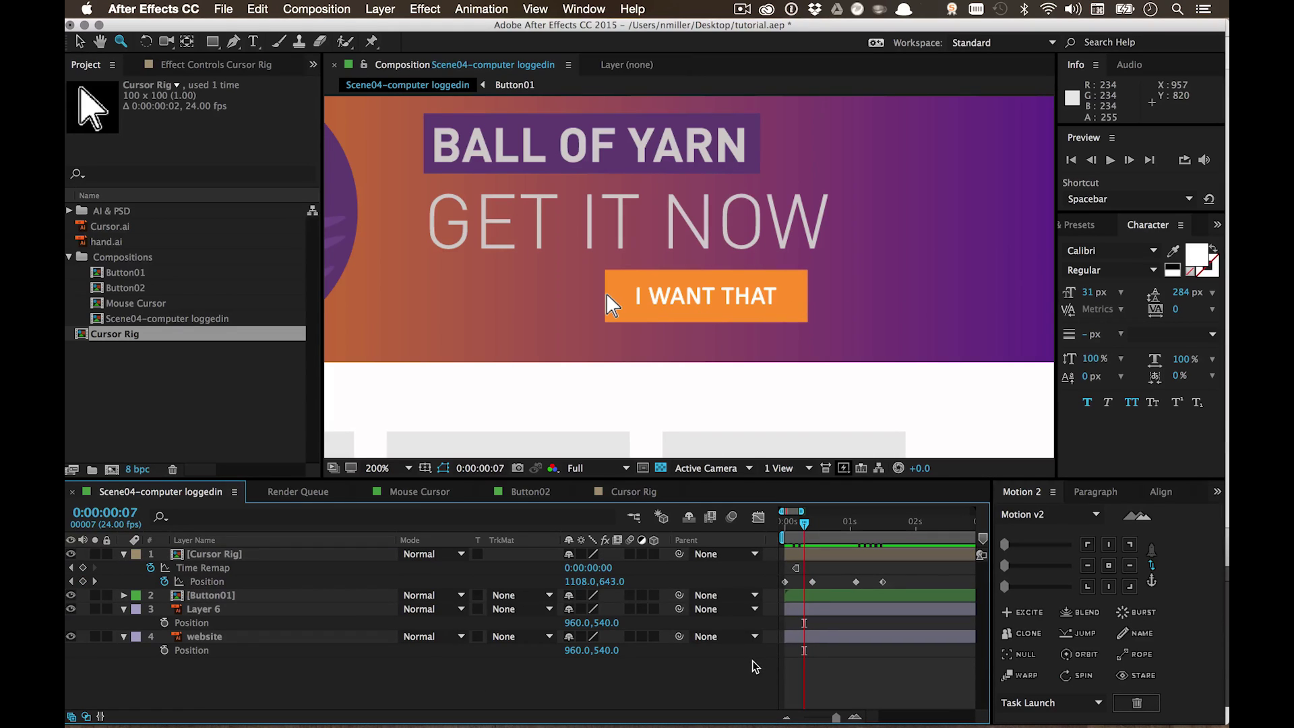
key(equal)
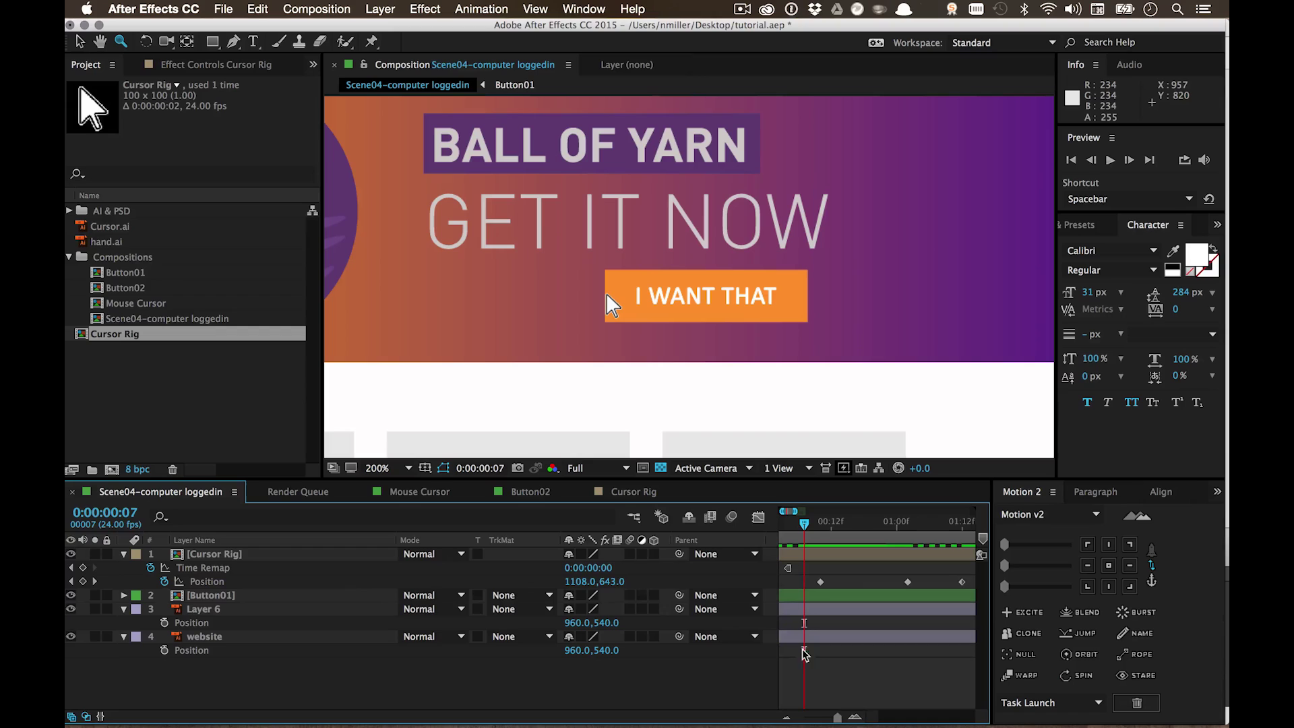
click(83, 568)
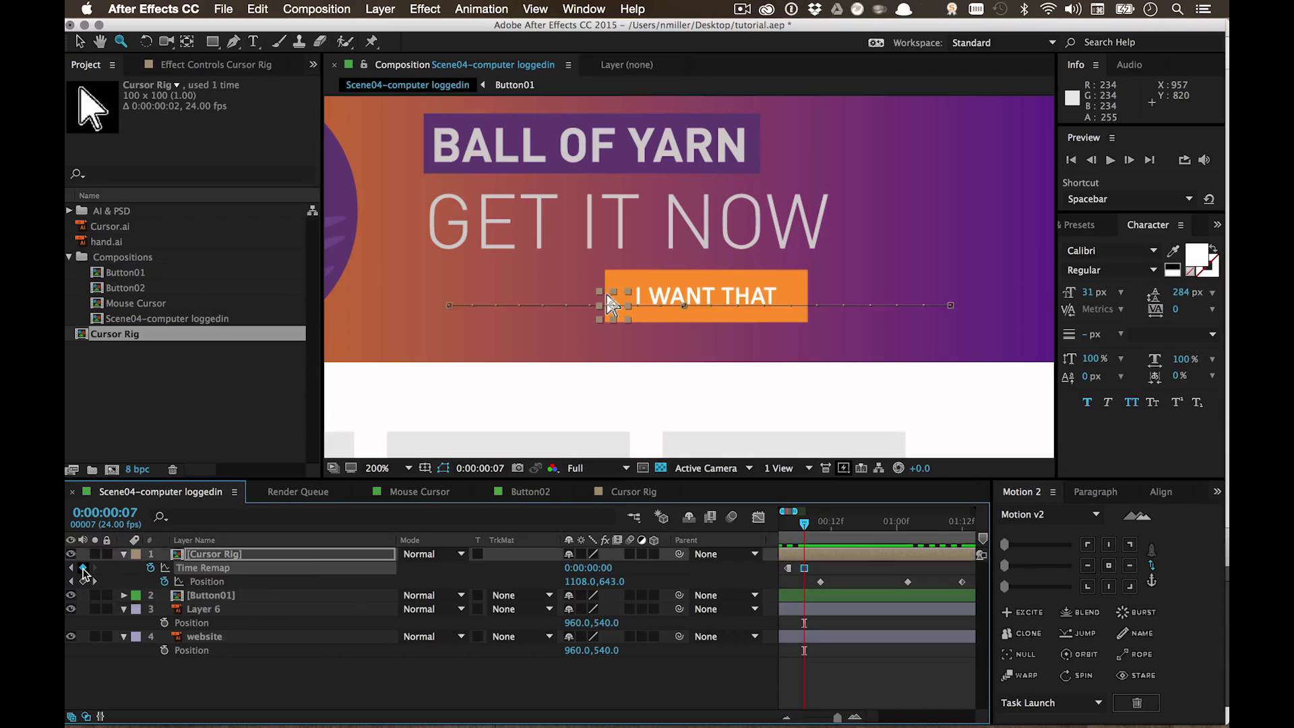
click(593, 568)
text(1)
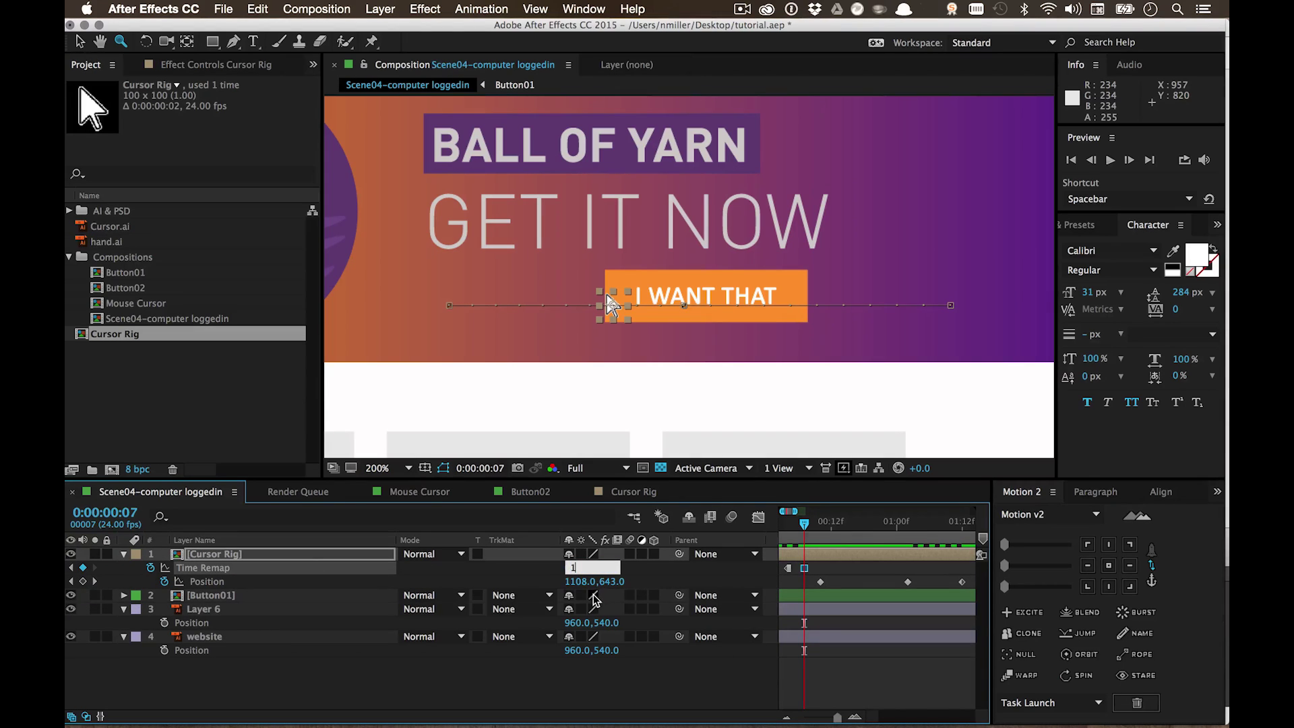
key(Return)
click(675, 578)
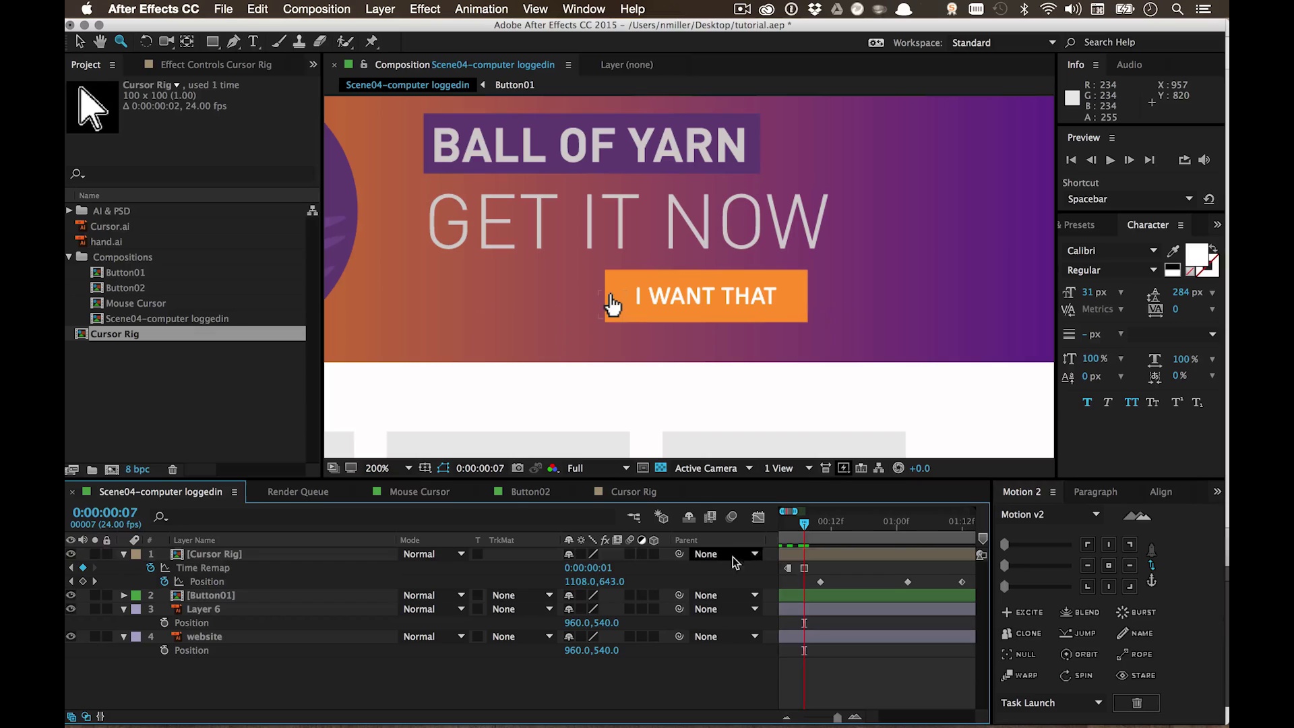
Step: Play back the switch to the hand, and set the Cursor Rig's Time Remap to 0 at 0:00:01:07
key(space)
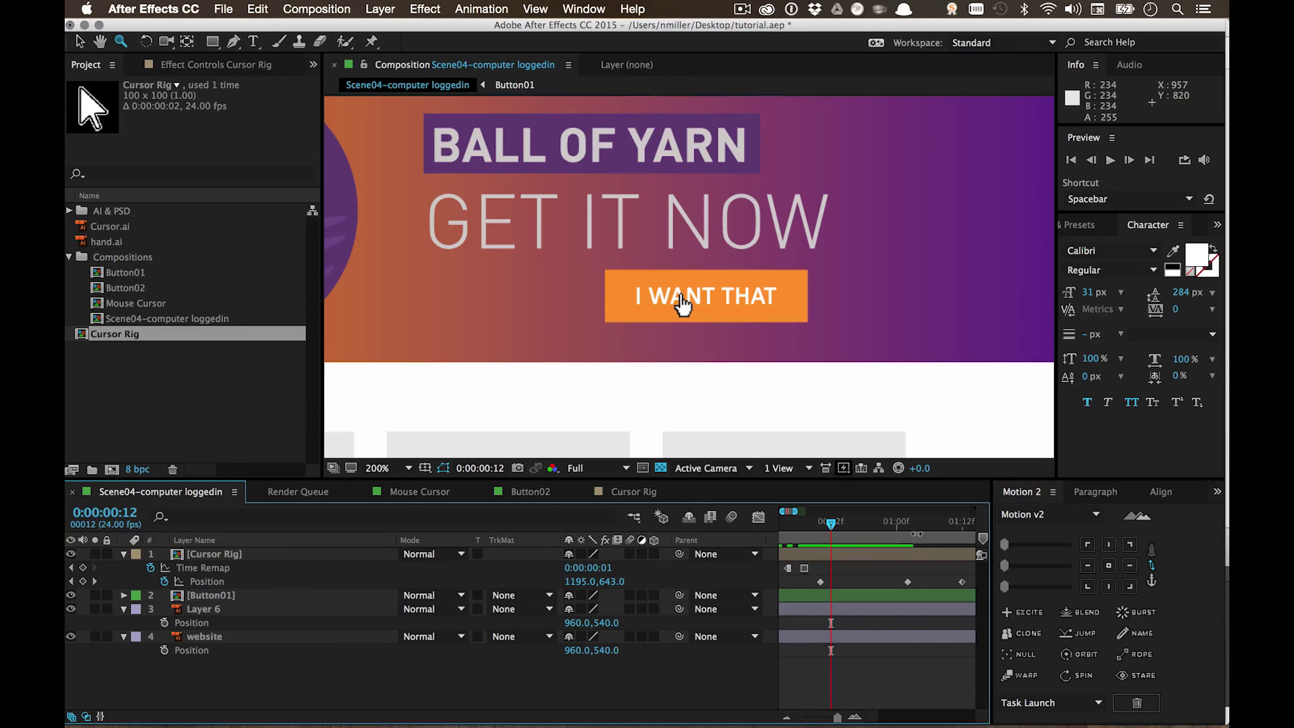
drag(899, 526, 908, 528)
key(Page_Down)
key(Page_Down)
key(Page_Down)
key(Page_Down)
key(Page_Down)
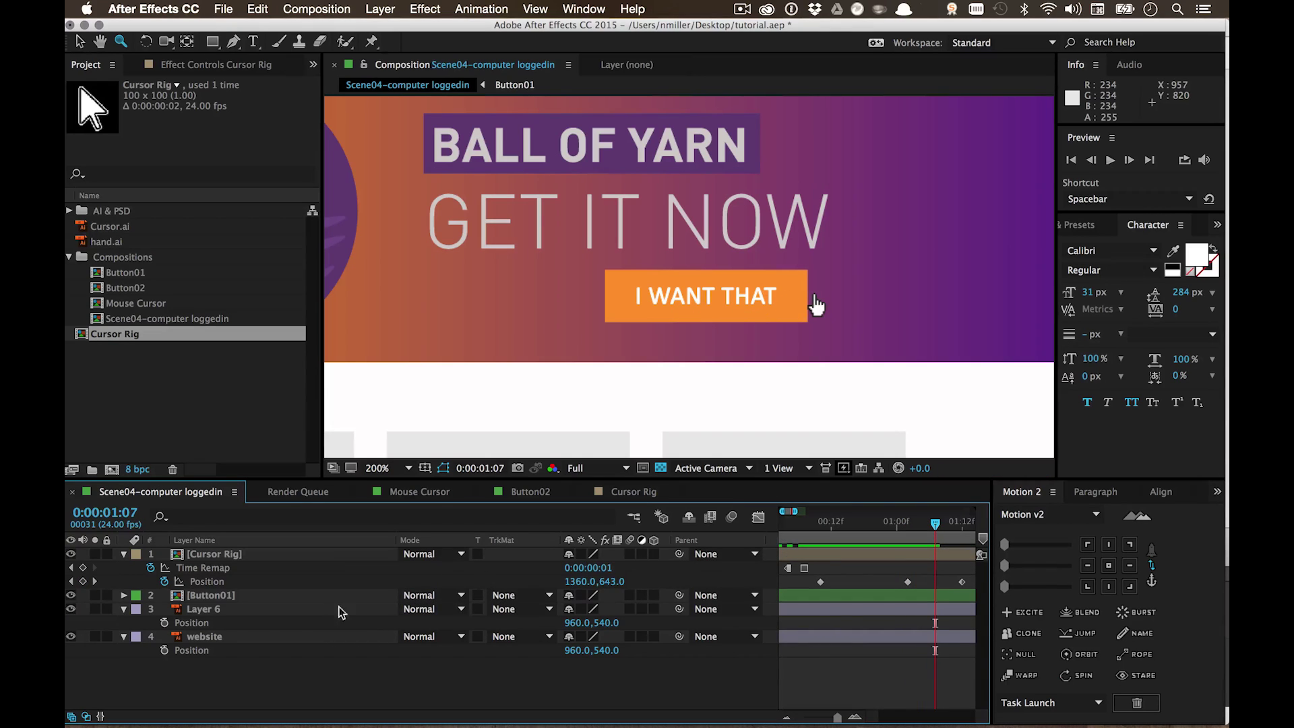
click(596, 568)
text(0)
key(Return)
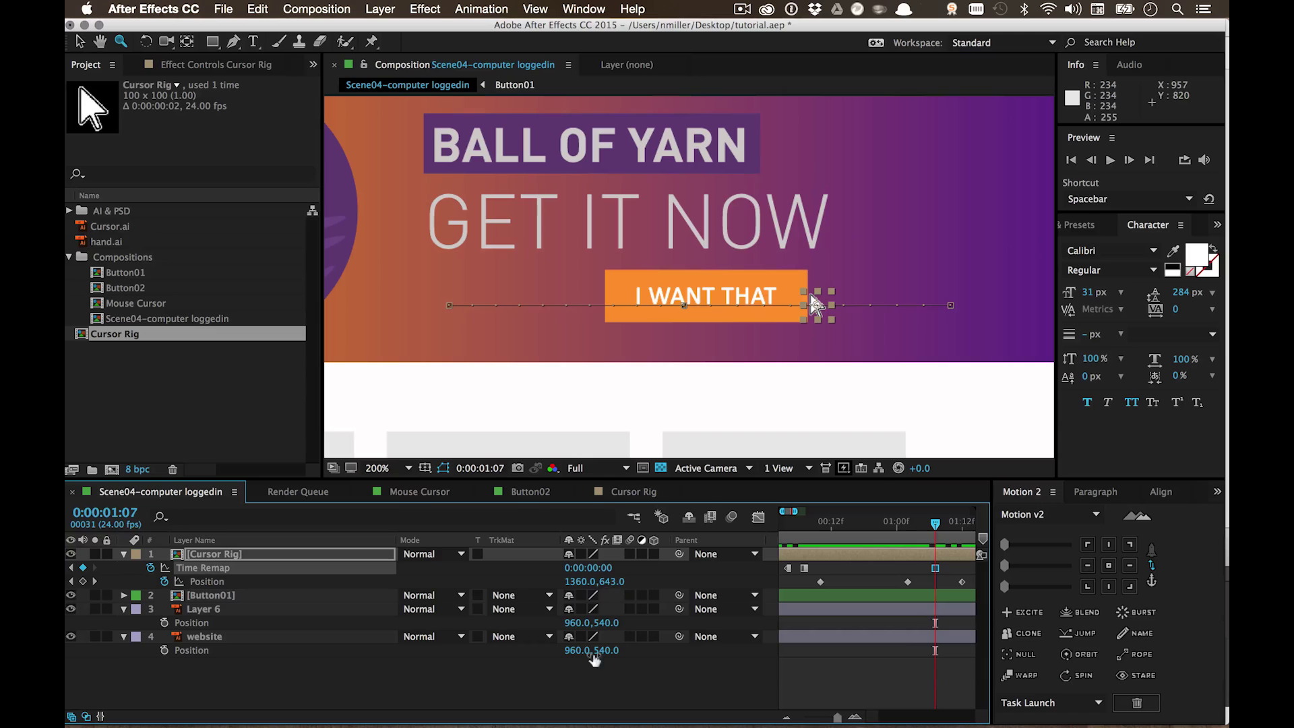
Step: Check the cursor frame by frame as it leaves the button, and delete the Time Remap keyframe at 0:00:01:07
key(Page_Up)
key(Page_Down)
key(Page_Down)
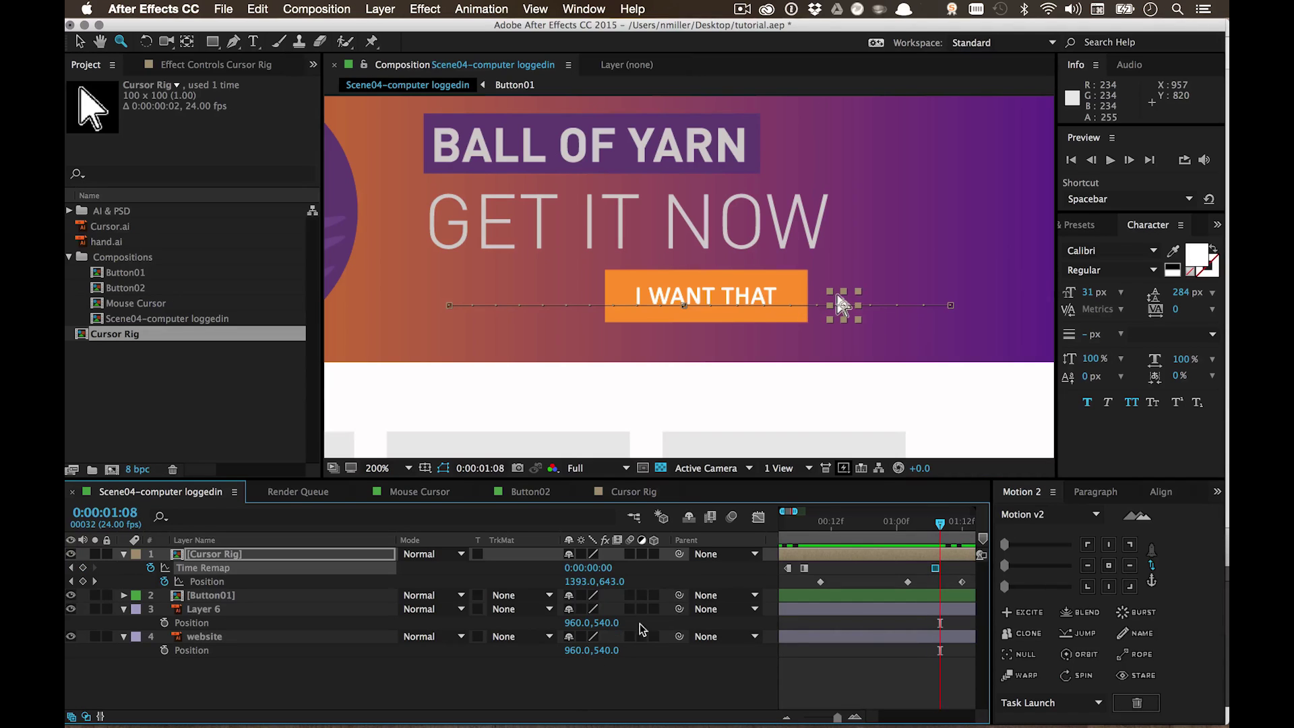
click(916, 524)
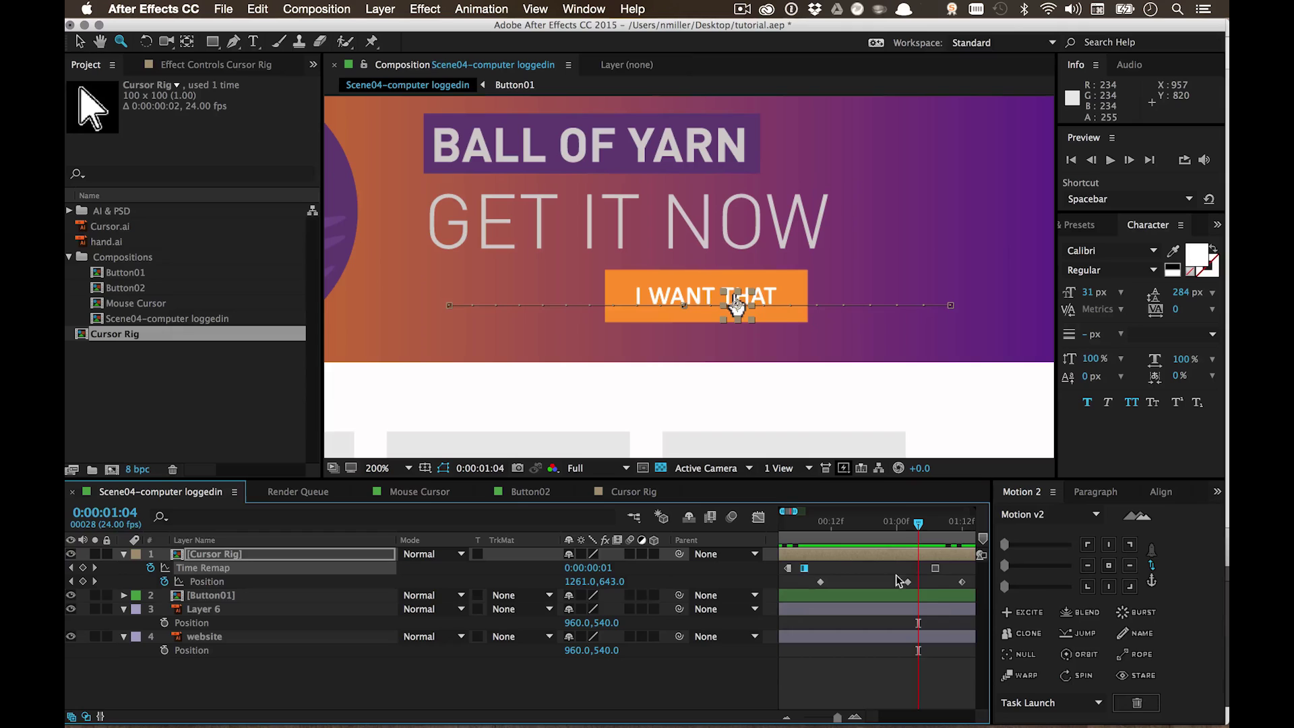
key(Page_Down)
key(Page_Down)
key(Page_Down)
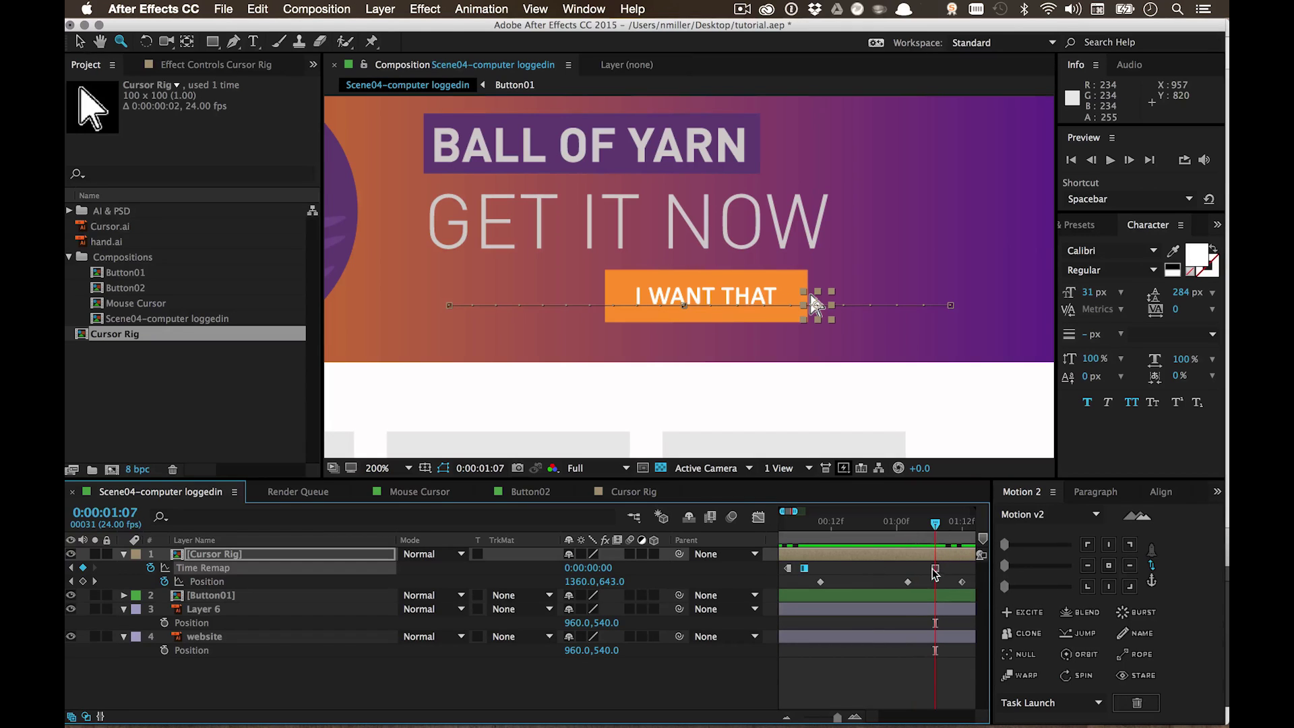
click(932, 569)
click(935, 568)
key(Delete)
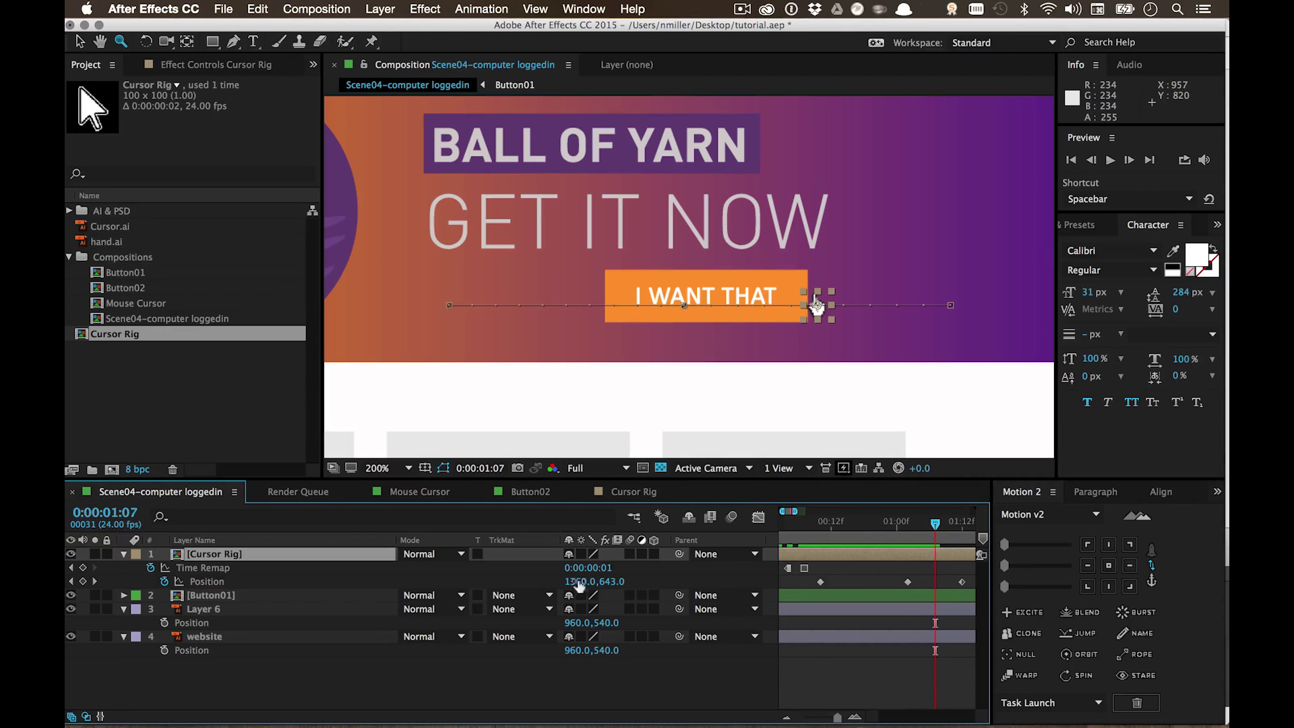
Step: Keyframe Time Remap to hold the hand at 0:00:01:06 and return to the arrow at frame 0 on 0:00:01:07
click(83, 568)
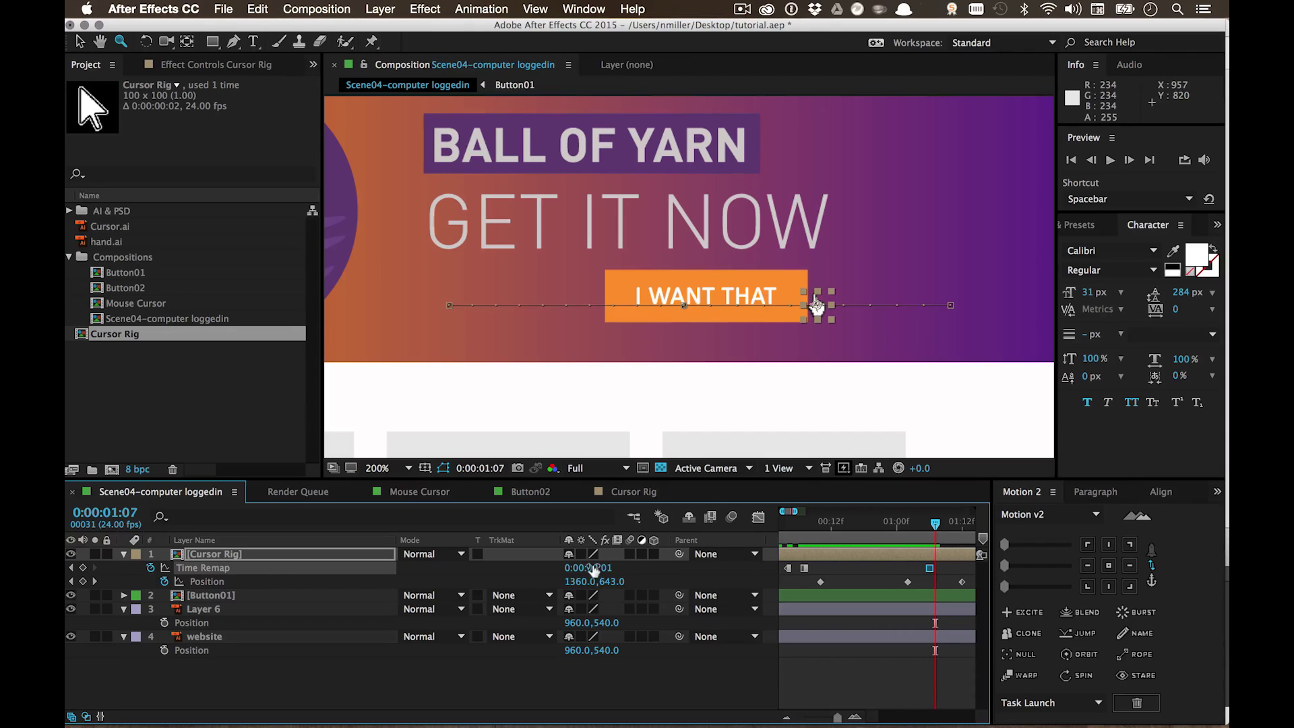
key(Page_Up)
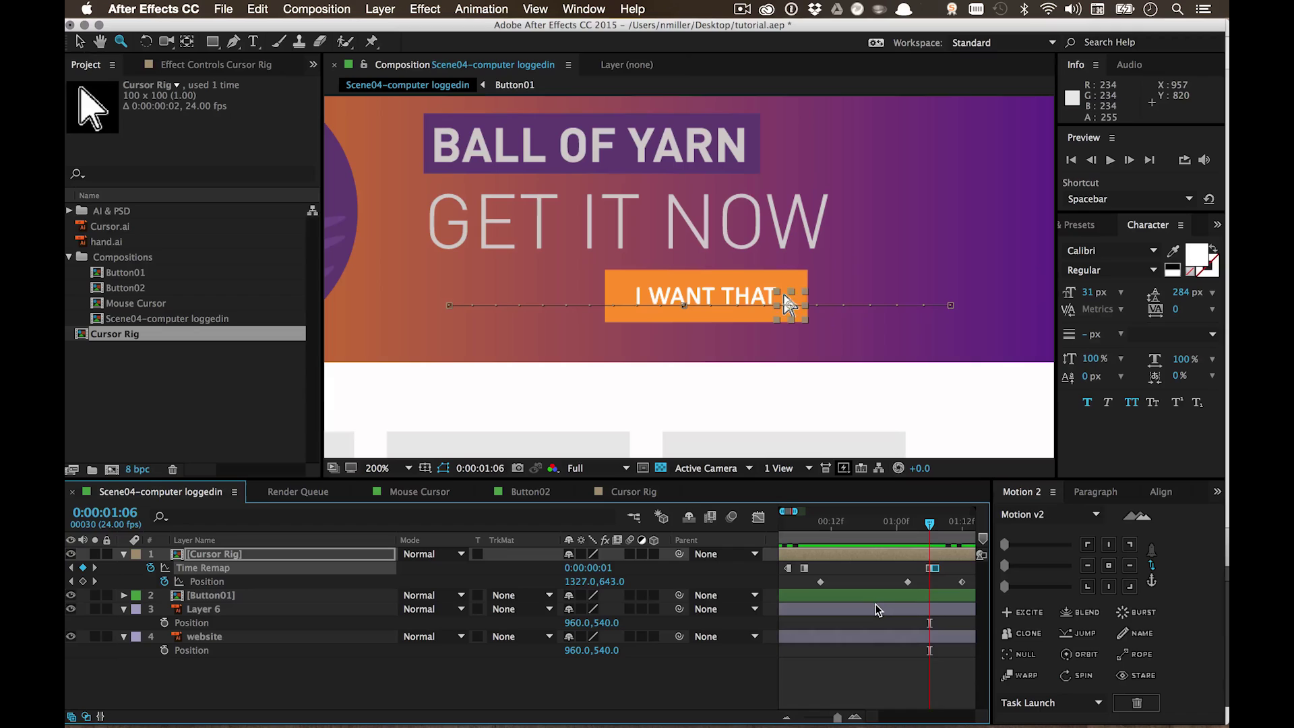
key(Page_Up)
key(Page_Down)
key(Page_Down)
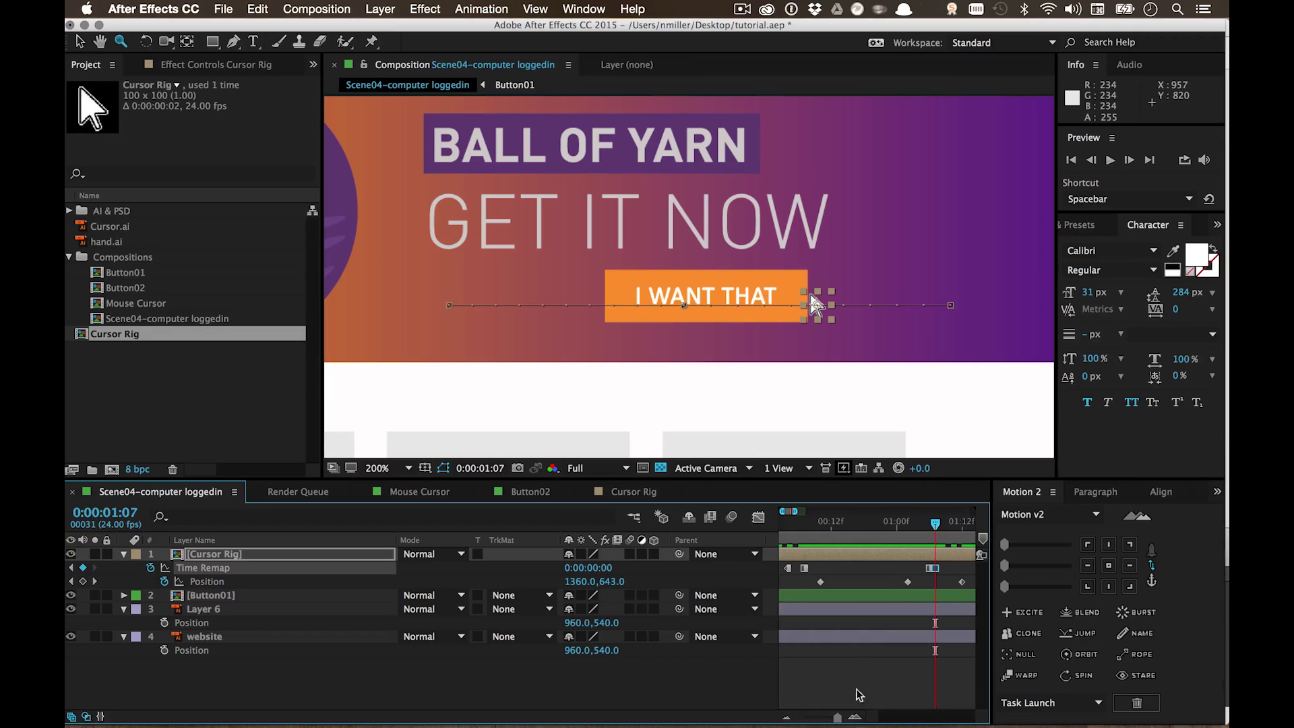
Step: Examine the two adjacent Time Remap keyframes at 0:00:01:06 and 0:00:01:07 up close
click(853, 716)
click(853, 716)
drag(966, 564, 939, 568)
drag(837, 717, 834, 716)
key(Page_Down)
key(Page_Up)
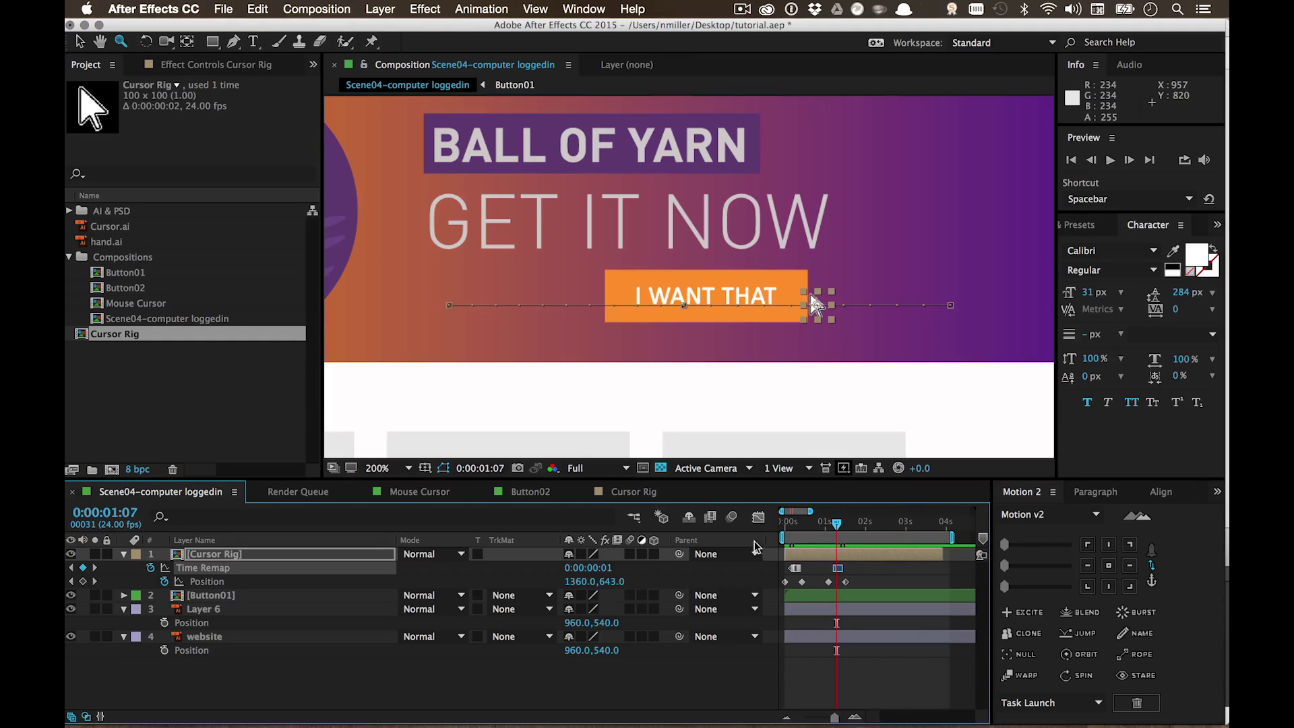
Step: Shift the last two Time Remap and Position keyframes together so the cursor starts leaving the button at about 0:00:02:12, and review the motion
drag(834, 525, 791, 529)
click(825, 517)
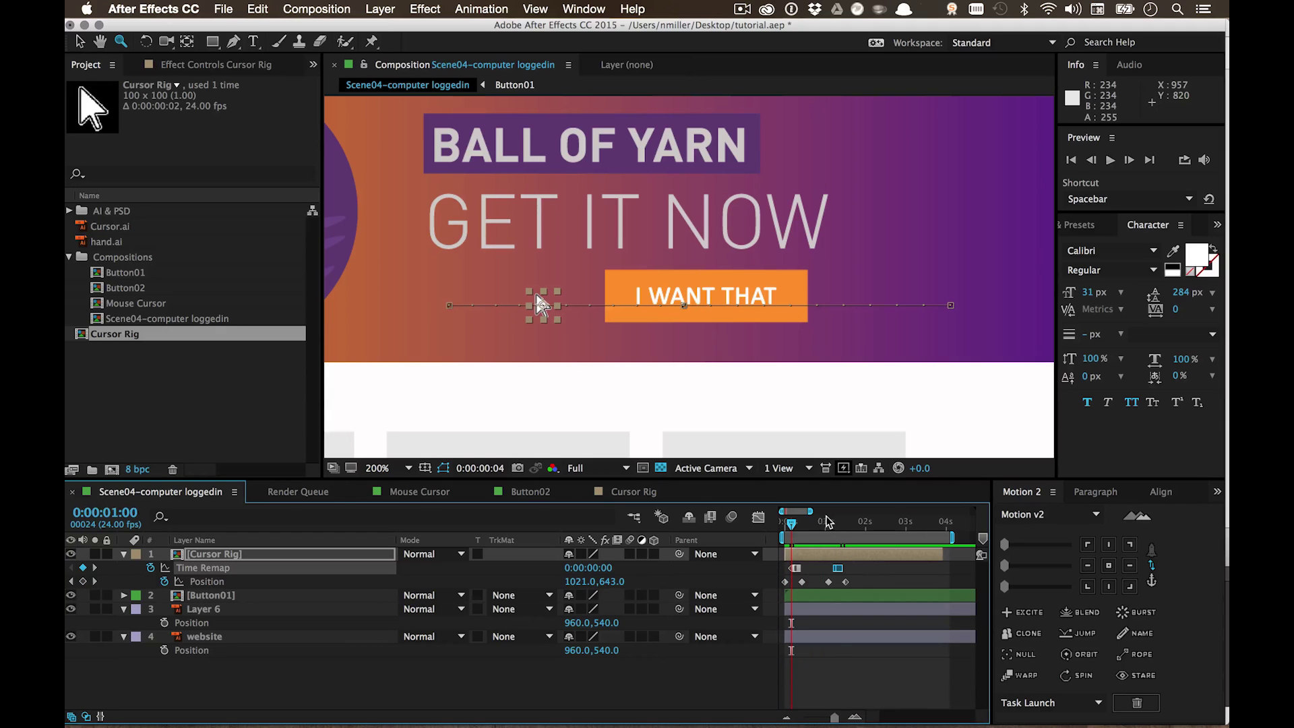
click(828, 522)
click(828, 582)
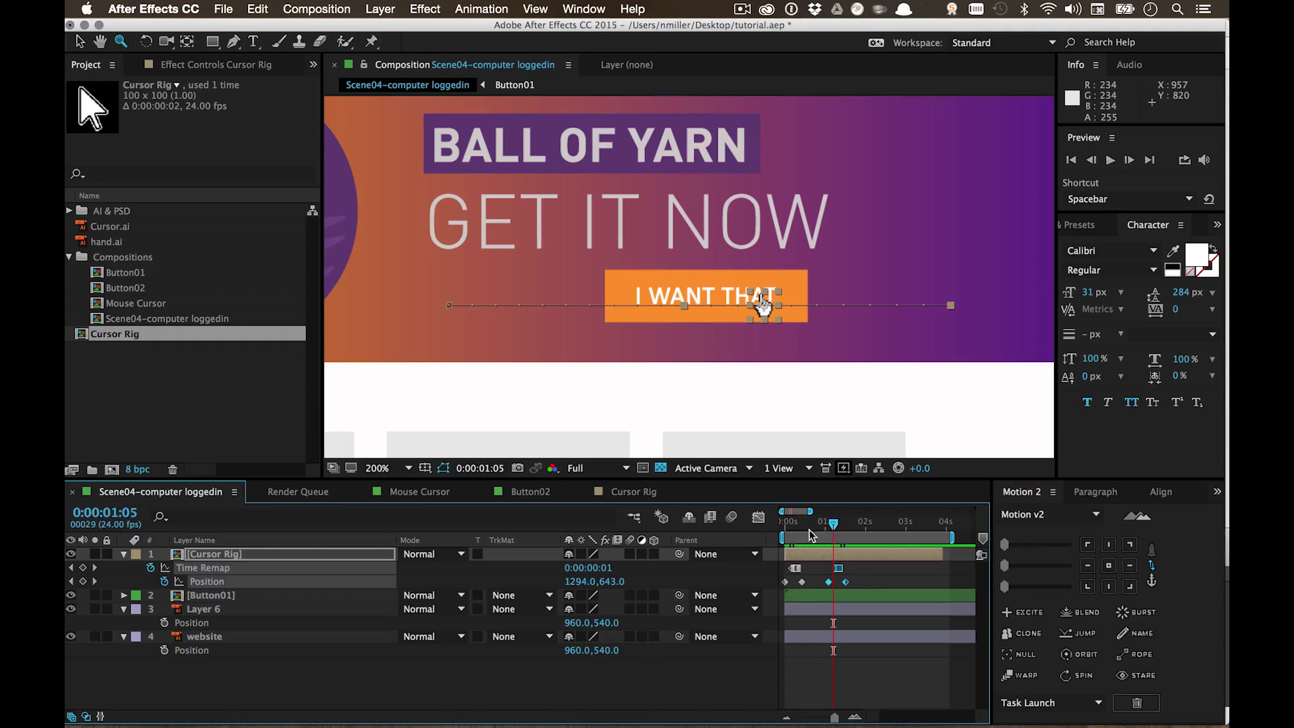
click(815, 529)
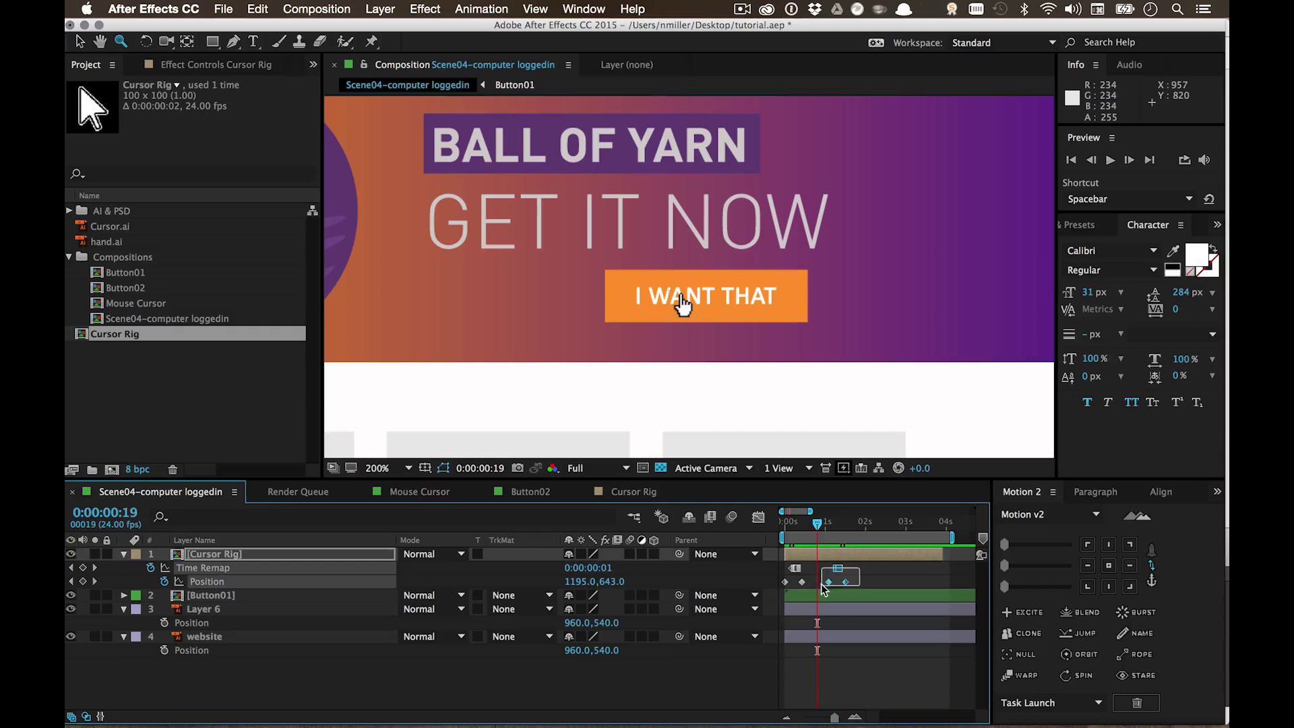
drag(828, 581, 886, 576)
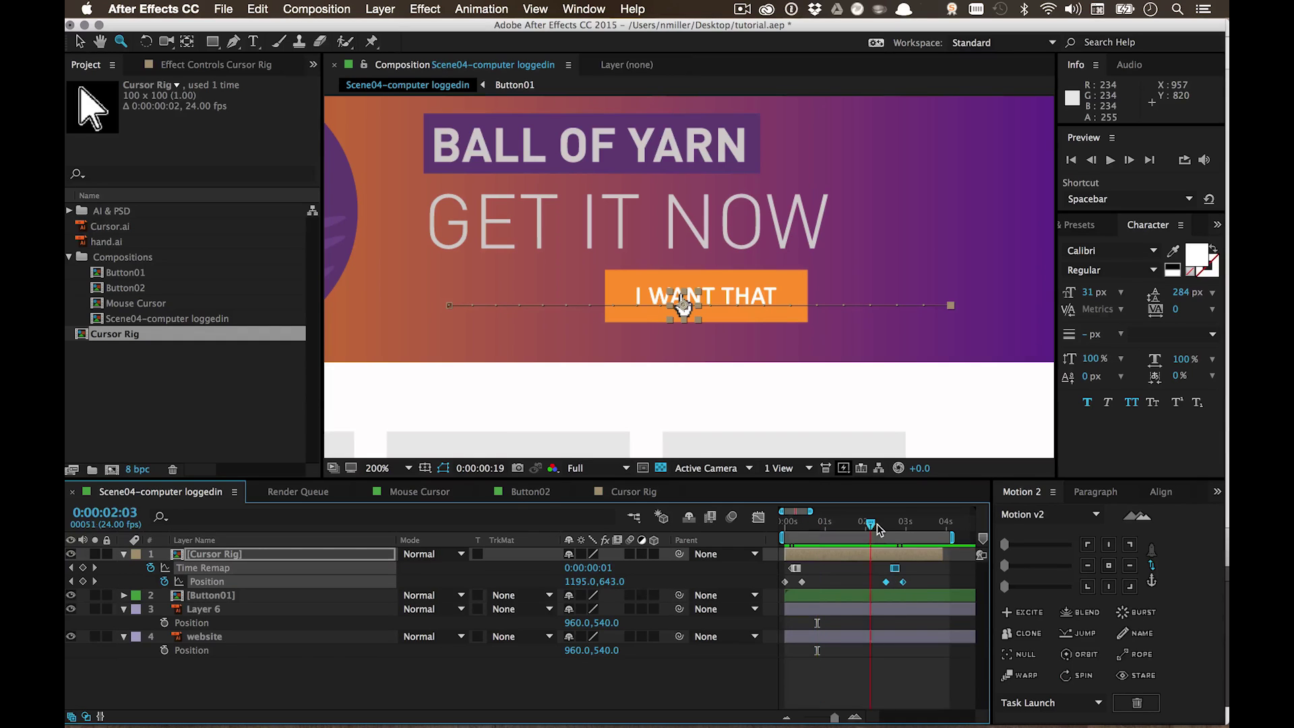
click(890, 520)
drag(876, 530, 910, 531)
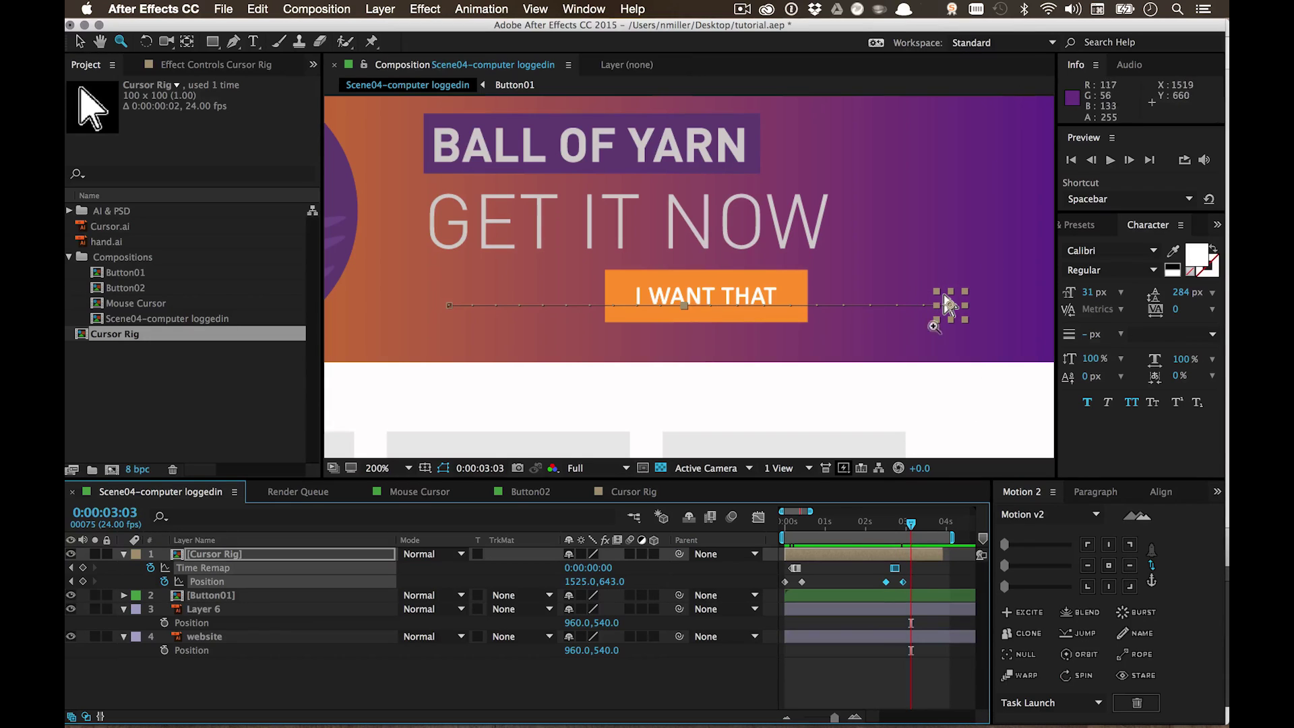
key(Home)
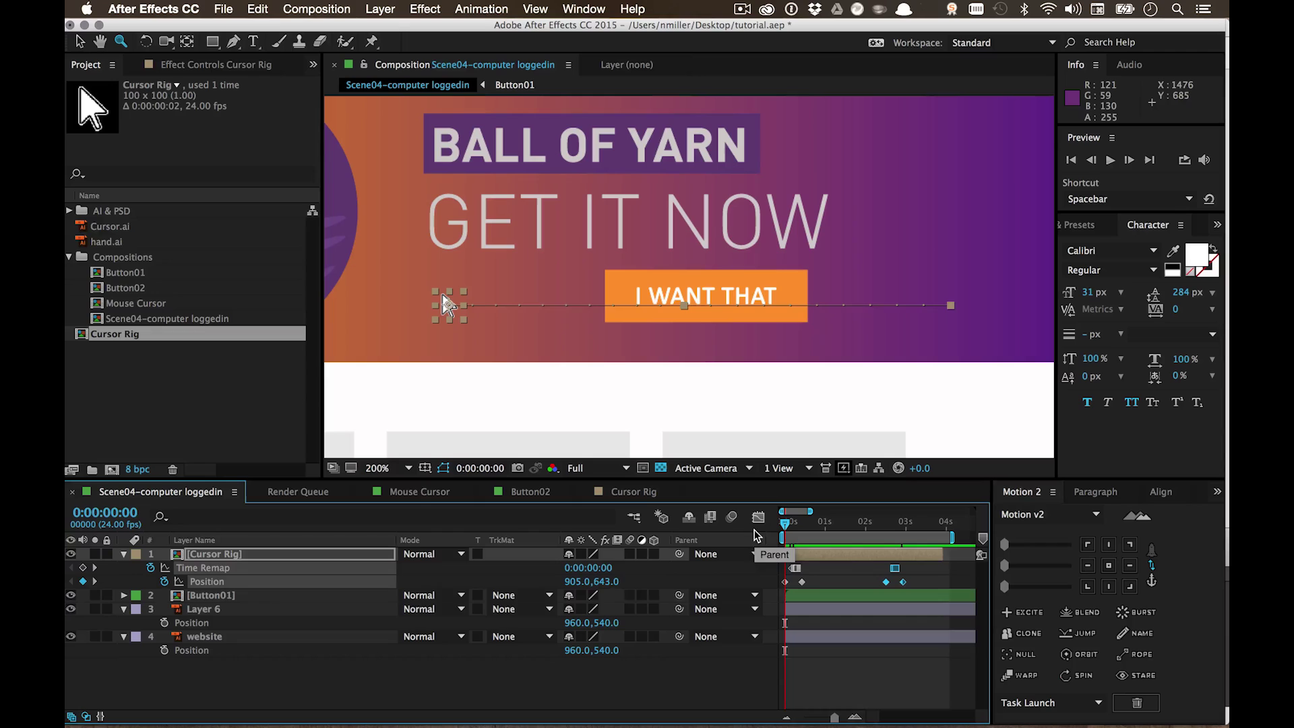
Step: Duplicate the Button01 layer and replace the upper copy's source with the Button02 composition
click(223, 682)
click(206, 596)
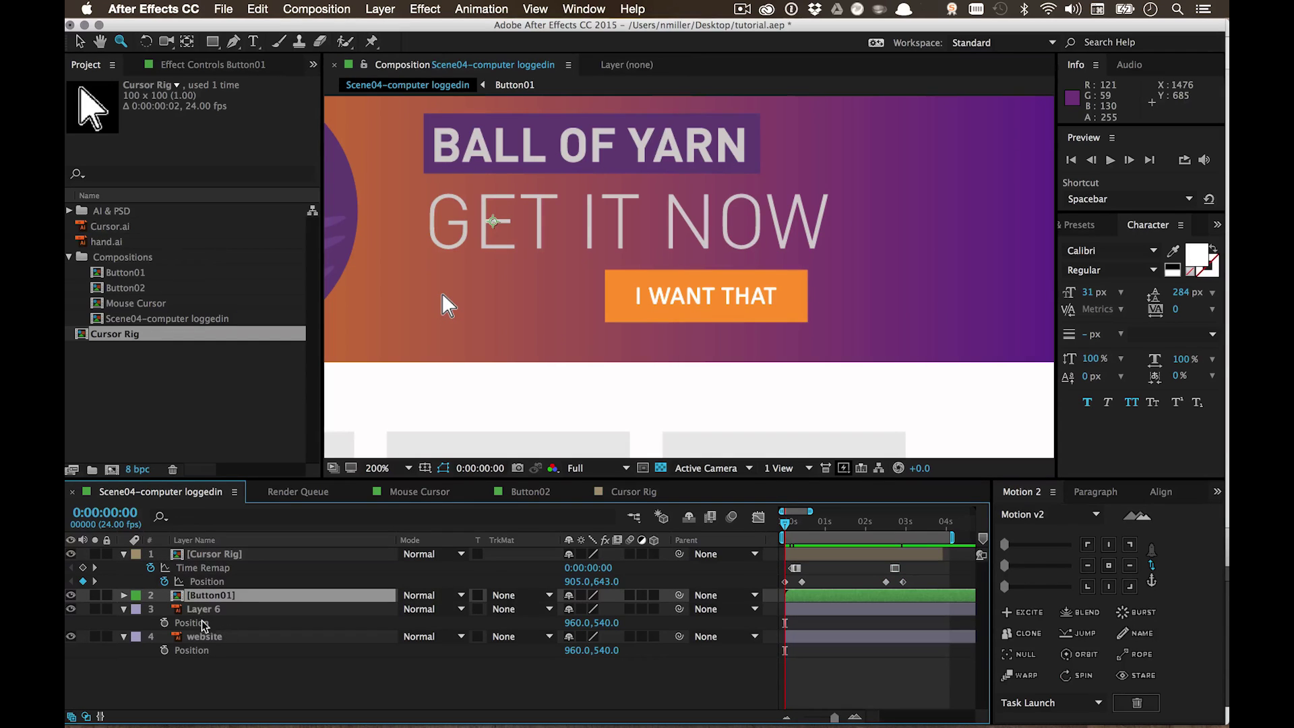
click(207, 696)
click(196, 596)
click(98, 293)
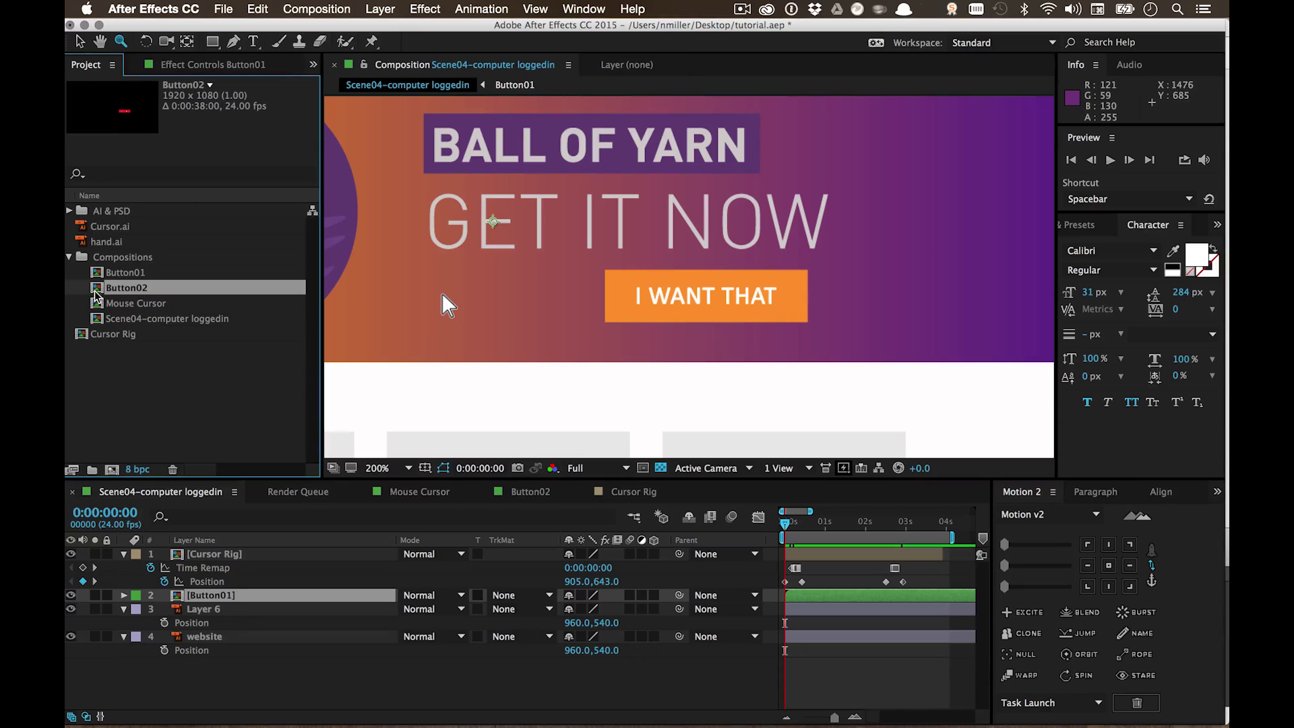
click(202, 681)
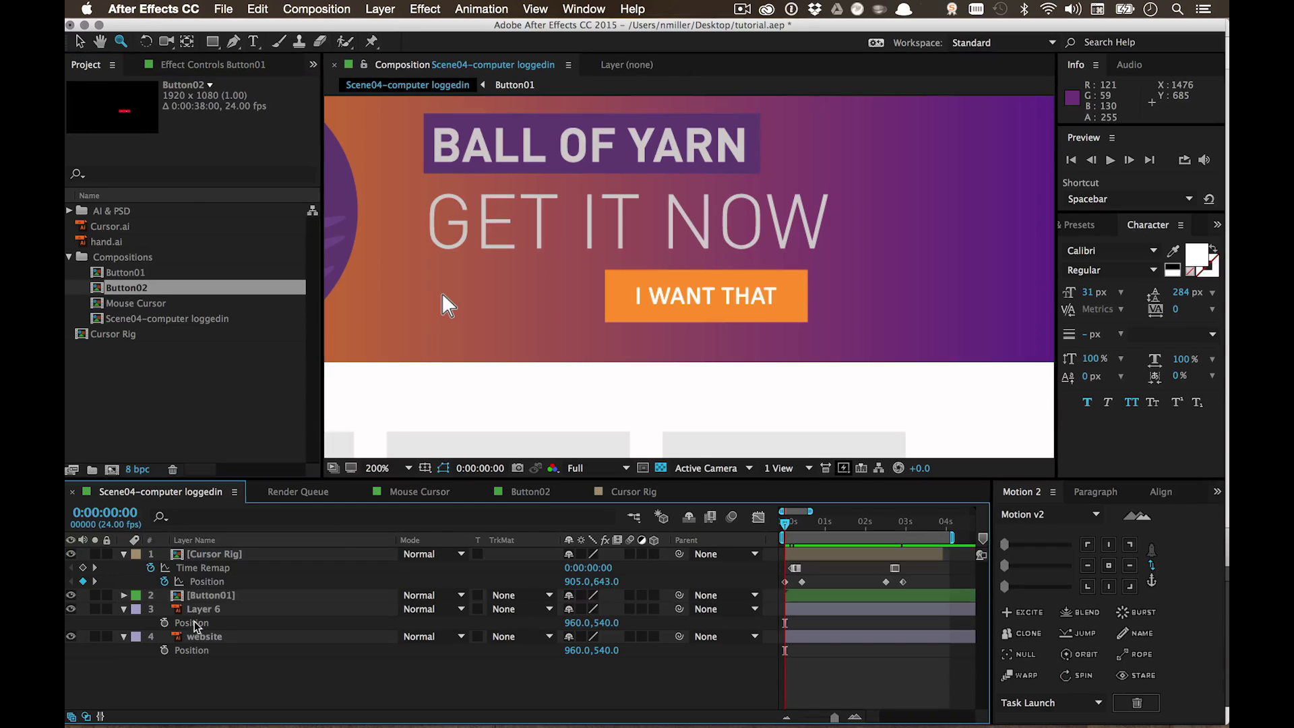
click(200, 596)
key(super+d)
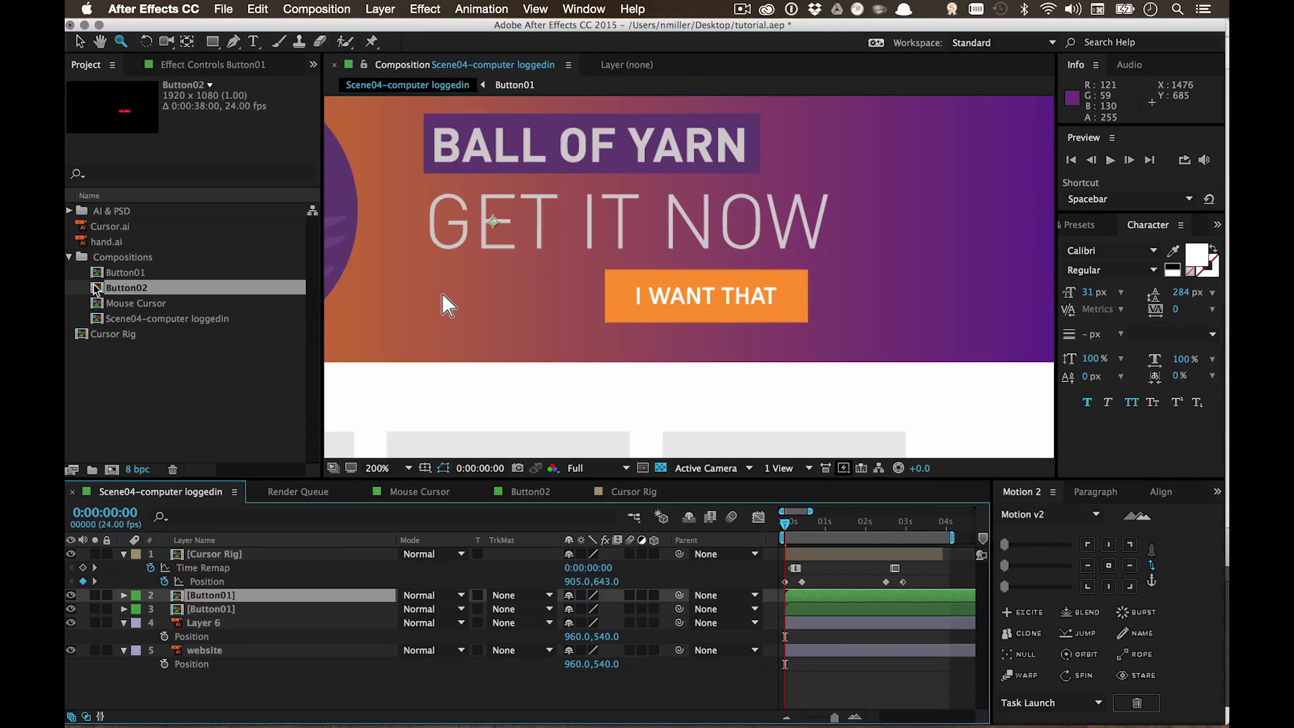
drag(97, 288, 206, 595)
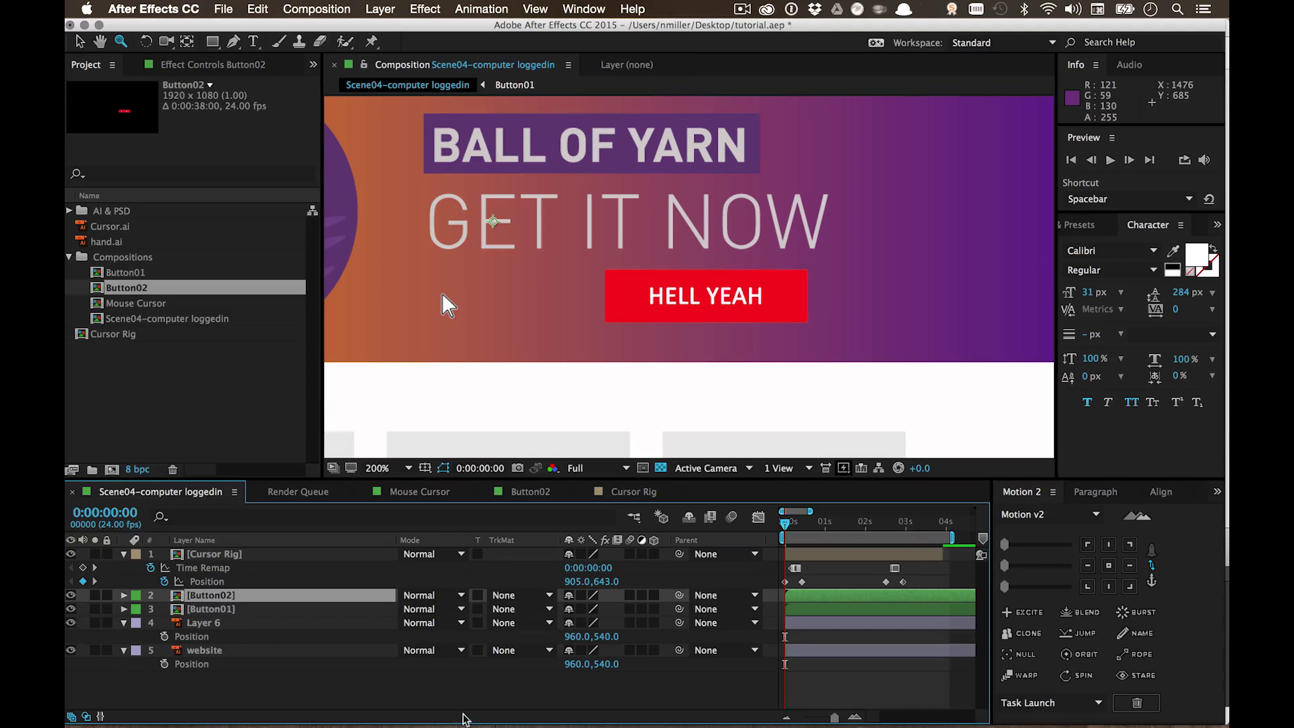
Step: Trim the Button02 layer to run from about 0:00:00:07 to 0:00:02:12, removing the split-off remainder, and preview the button change
drag(794, 528, 885, 525)
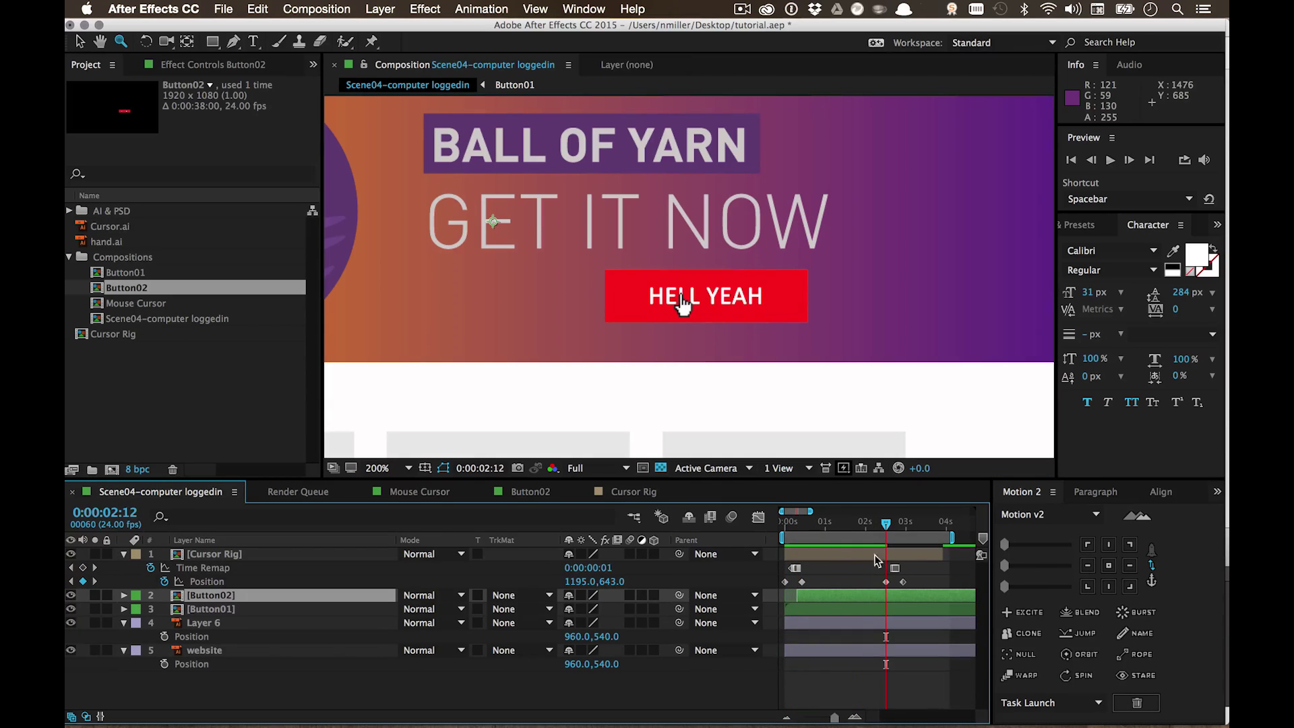
key(super+shift+d)
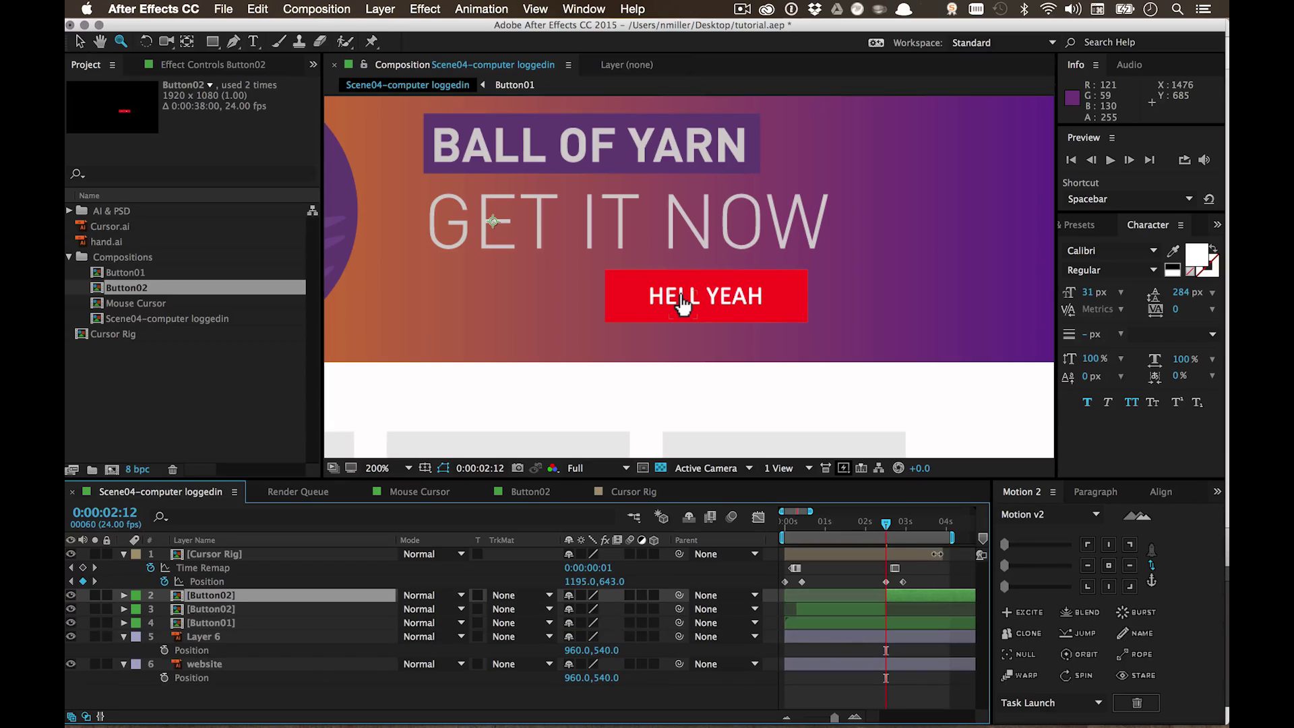
key(Delete)
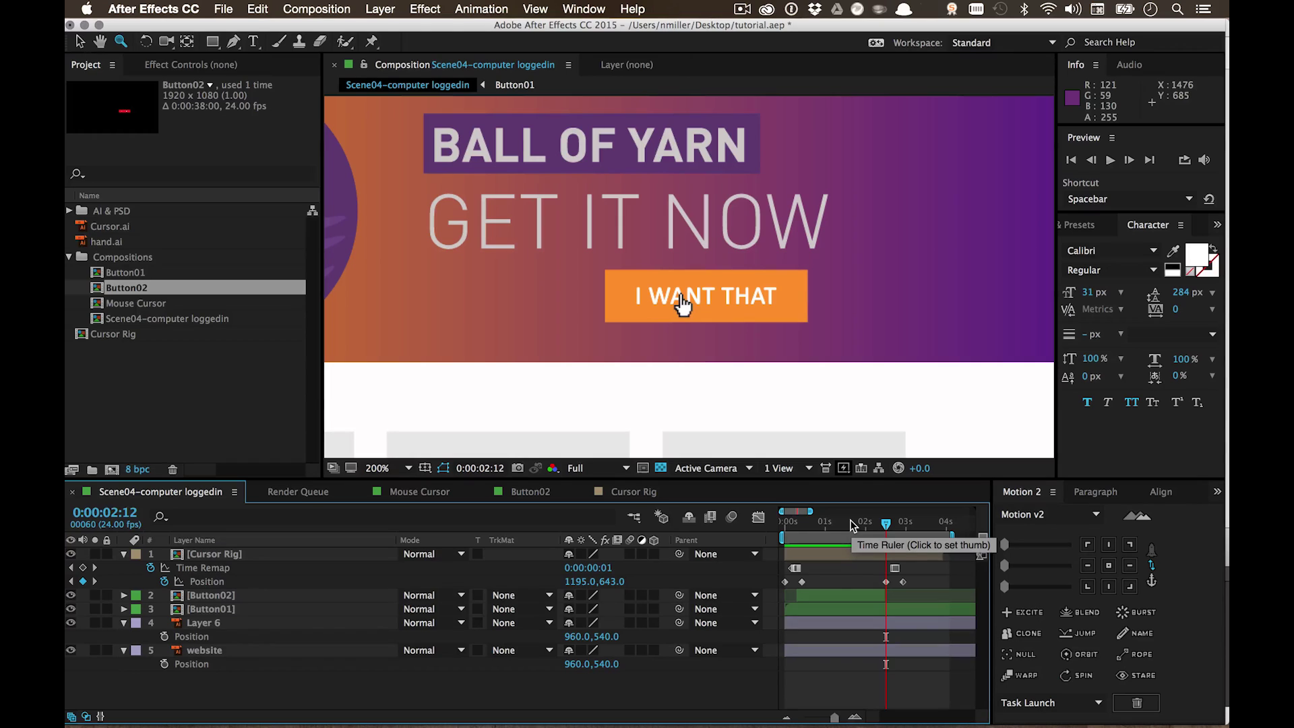
key(space)
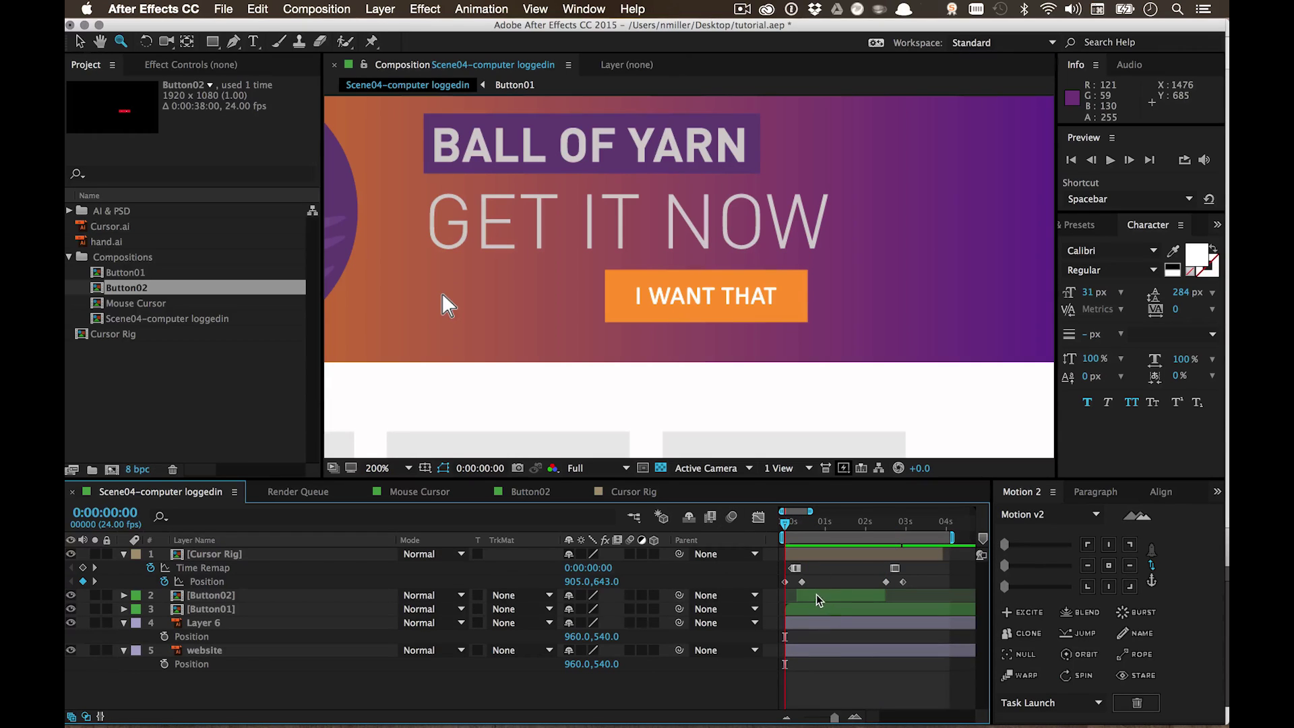
Step: Pre-compose the Button02 and Button01 layers together into a new composition named Button Rig
click(814, 596)
shift+click(810, 606)
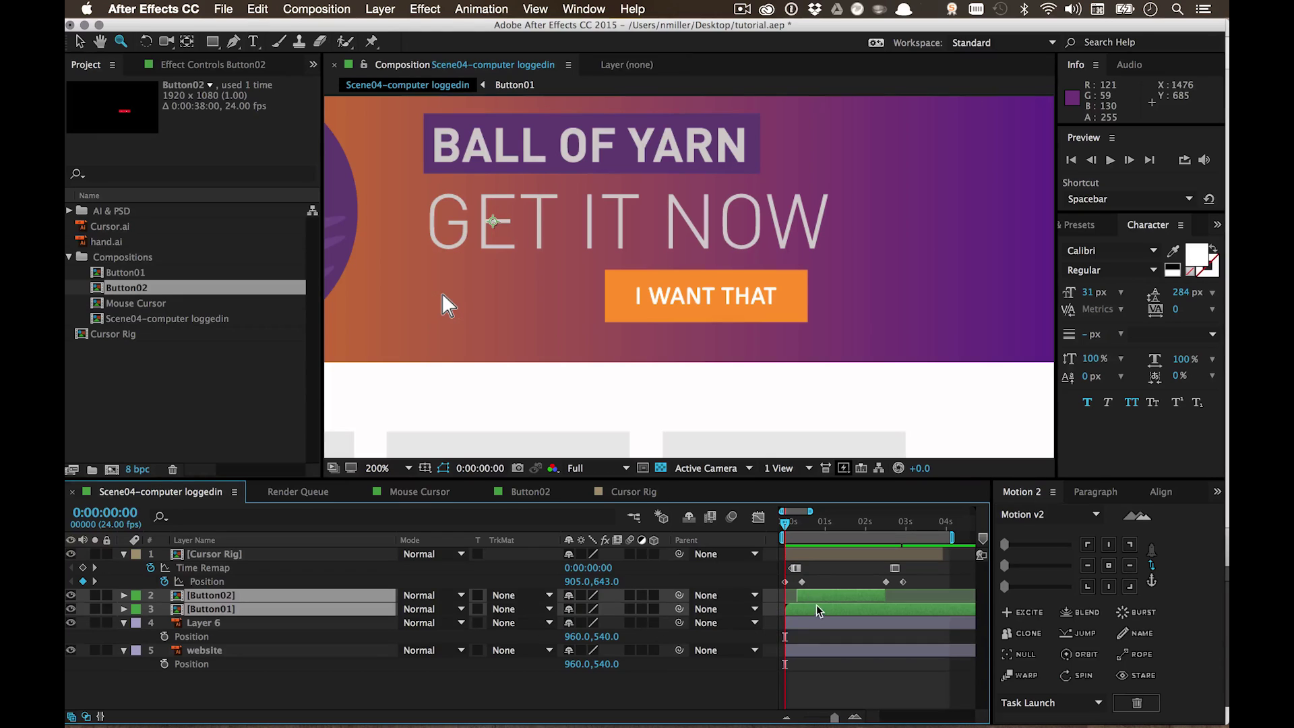
right_click(814, 597)
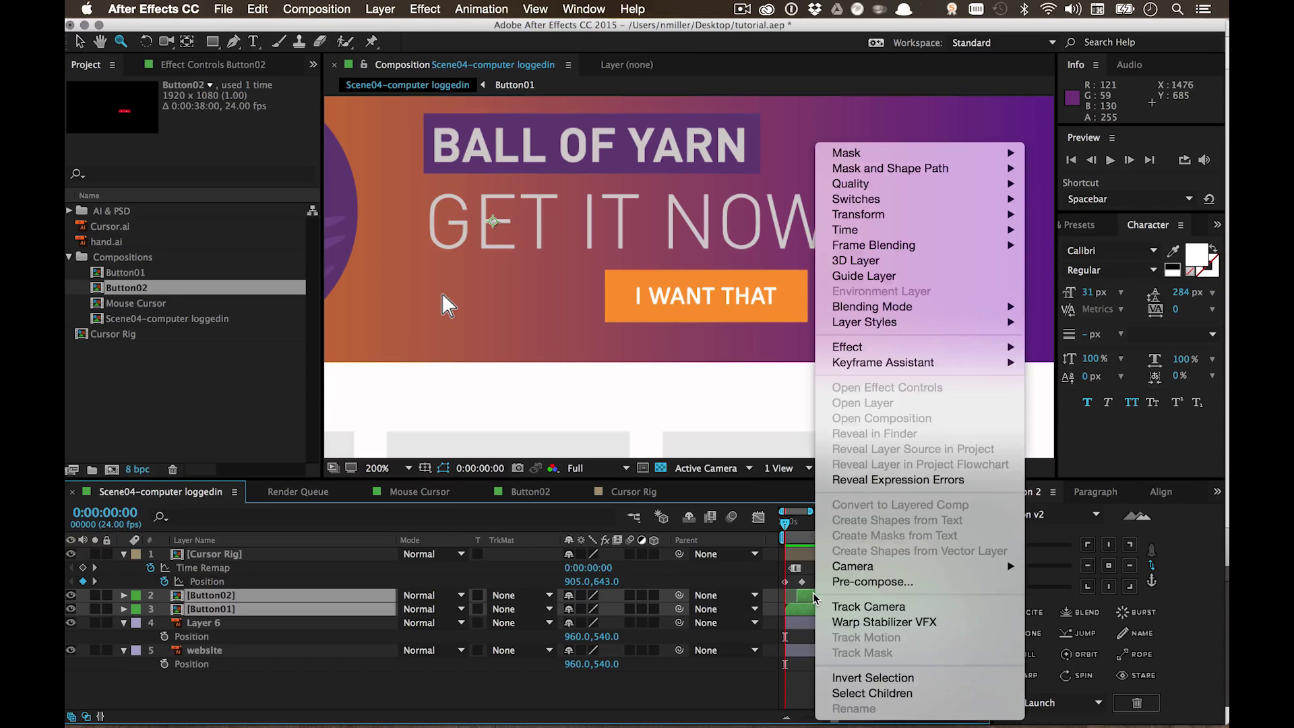
click(851, 582)
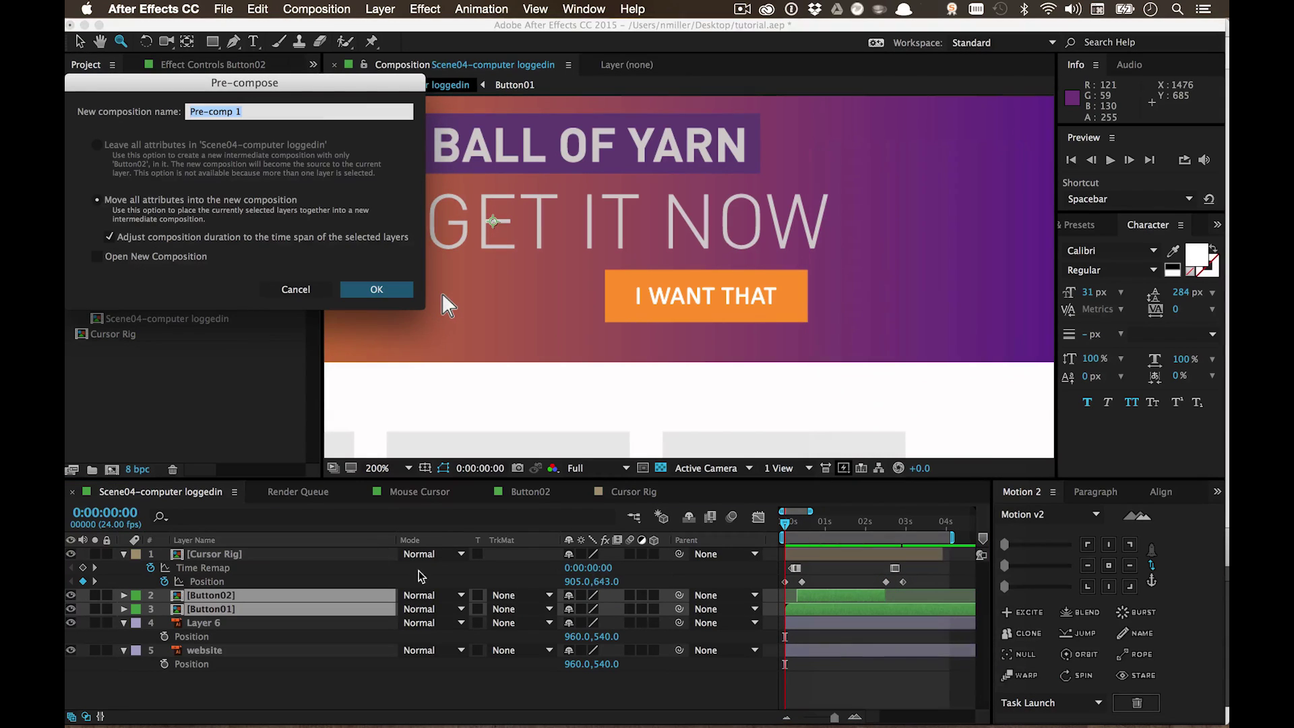
text(Button Rig)
key(Return)
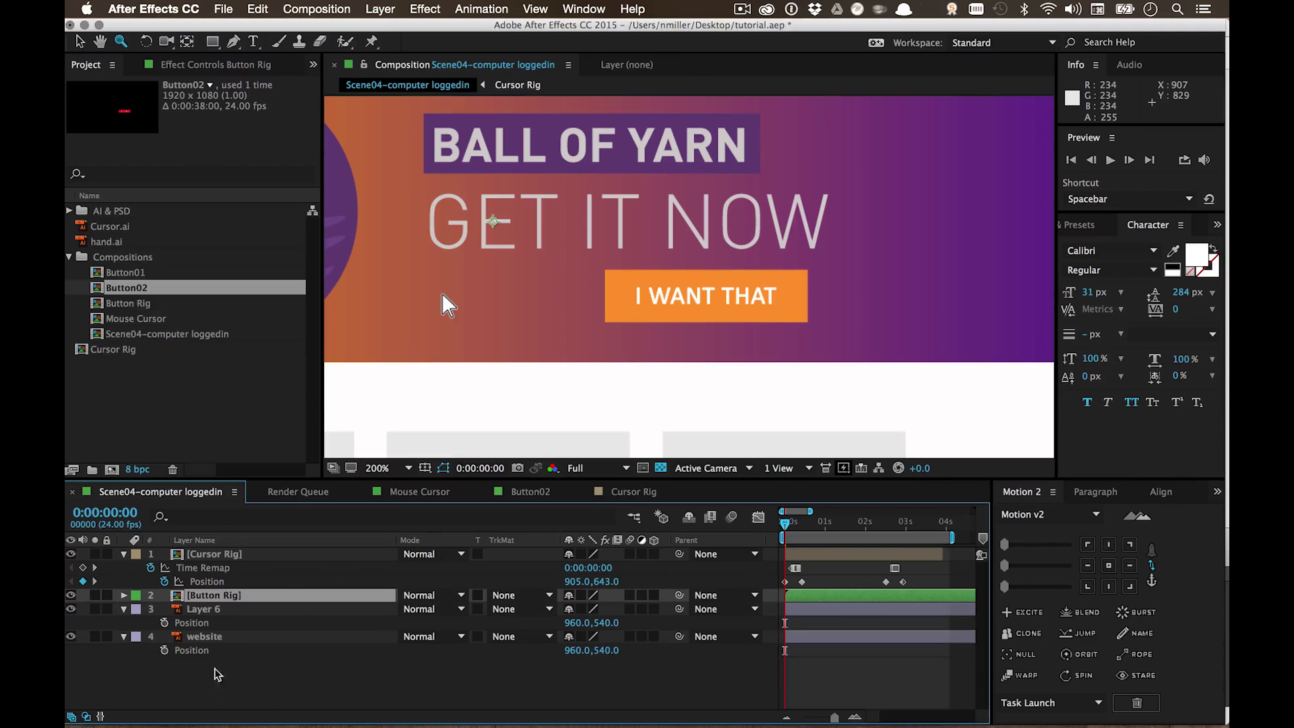
Step: Open the Button Rig composition and shift the Button02 layer earlier so it starts at about frame 2
click(178, 597)
double_click(179, 597)
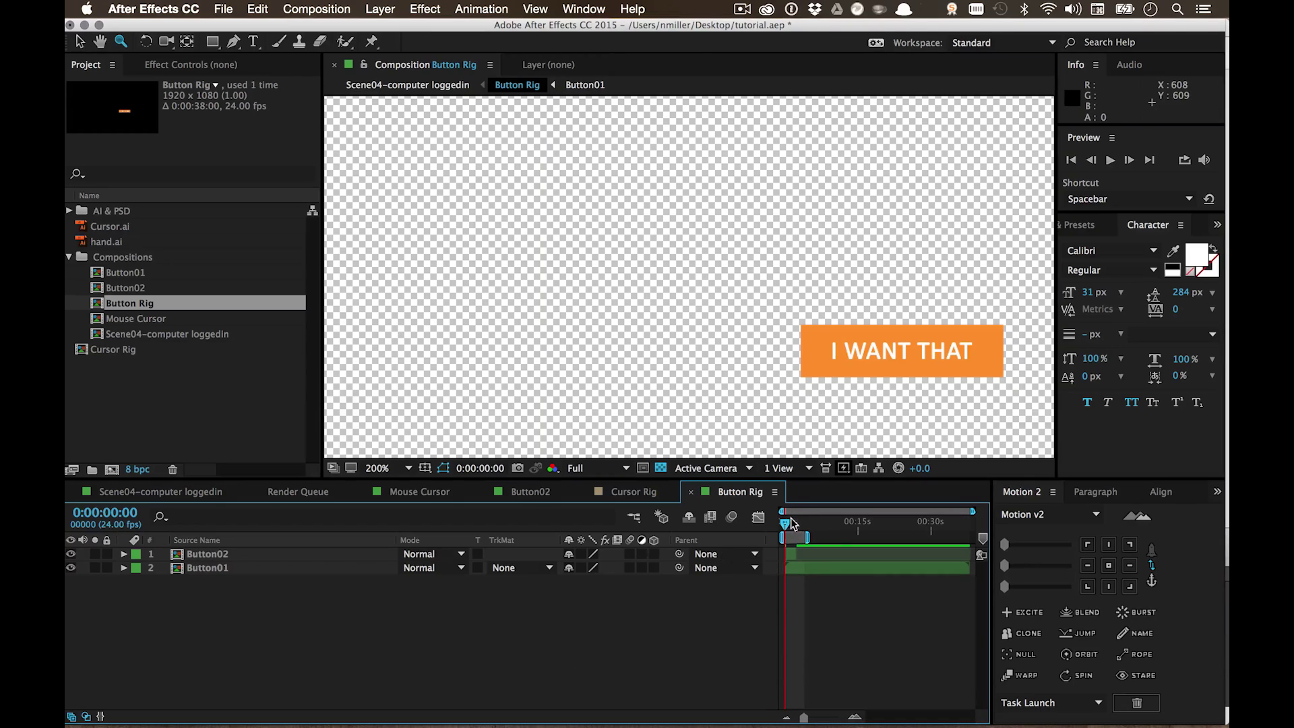
mouse_move(791, 519)
mouse_down()
mouse_move(774, 522)
mouse_move(812, 526)
mouse_move(781, 525)
mouse_up()
click(853, 716)
click(853, 717)
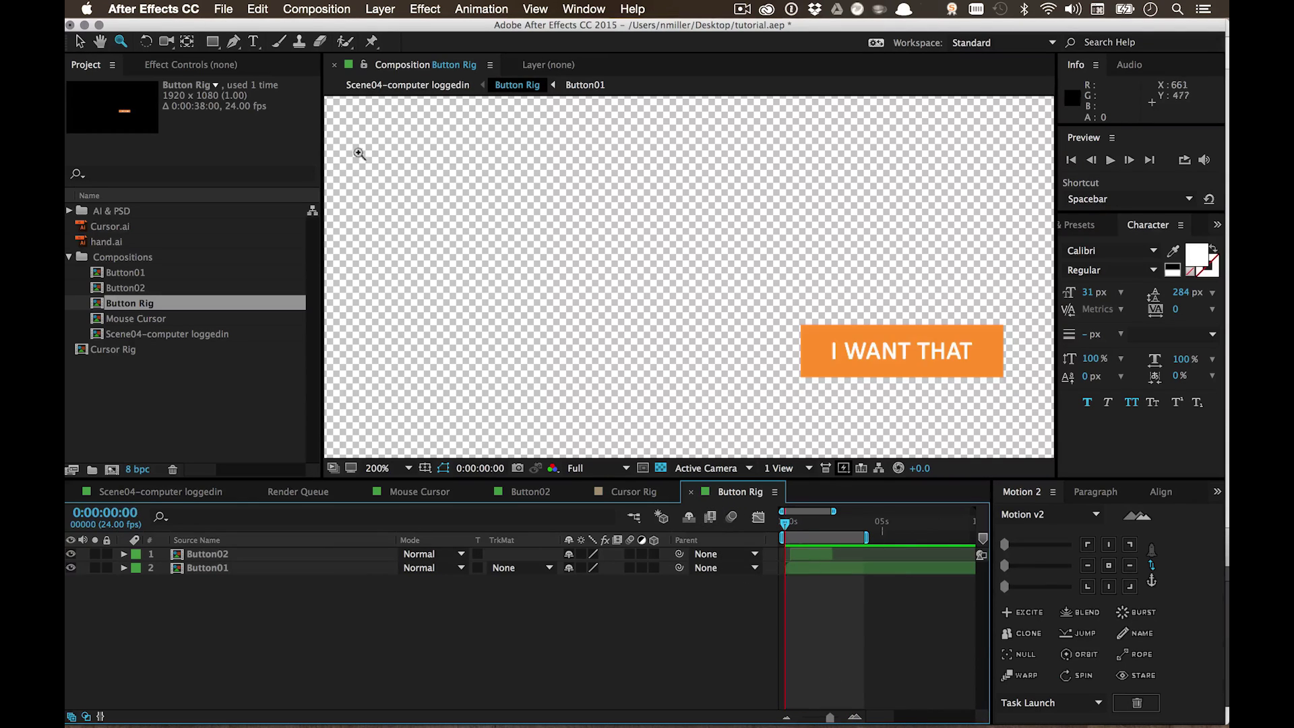
click(314, 9)
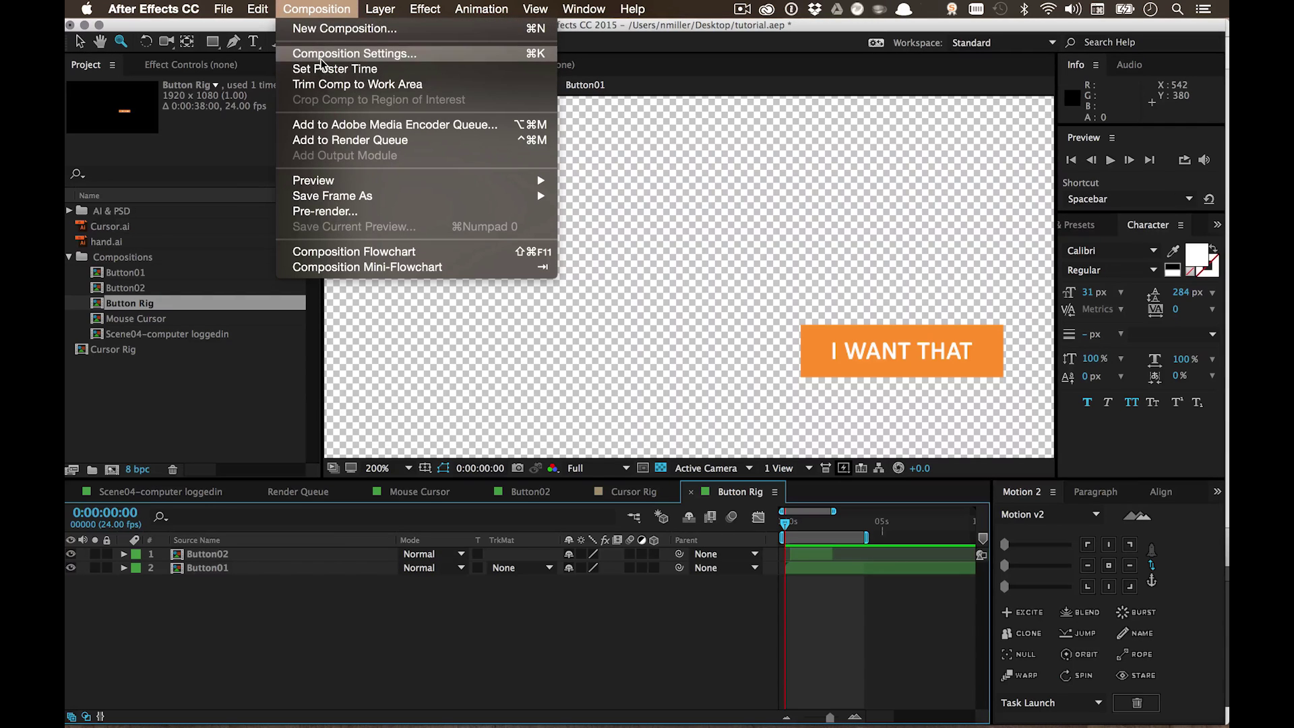
click(804, 549)
click(801, 554)
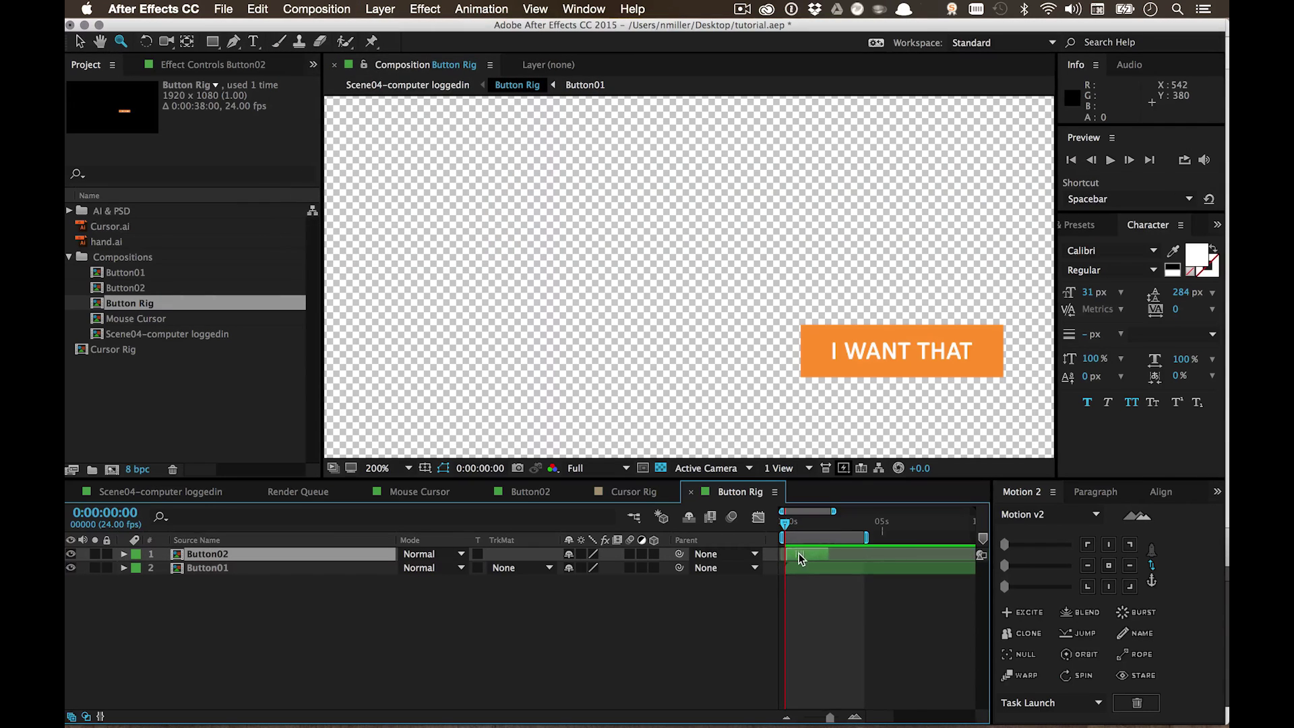
Step: Set the Button Rig composition's duration to 3 frames
click(314, 9)
click(337, 50)
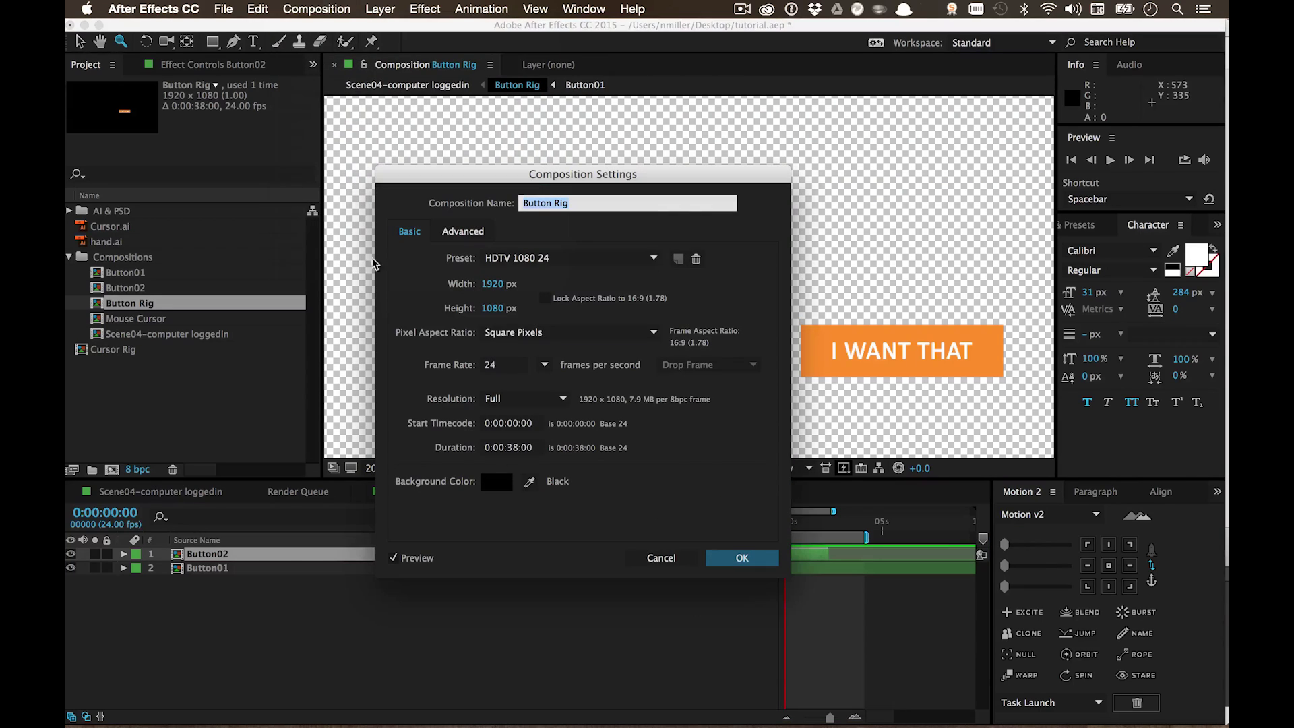
click(533, 444)
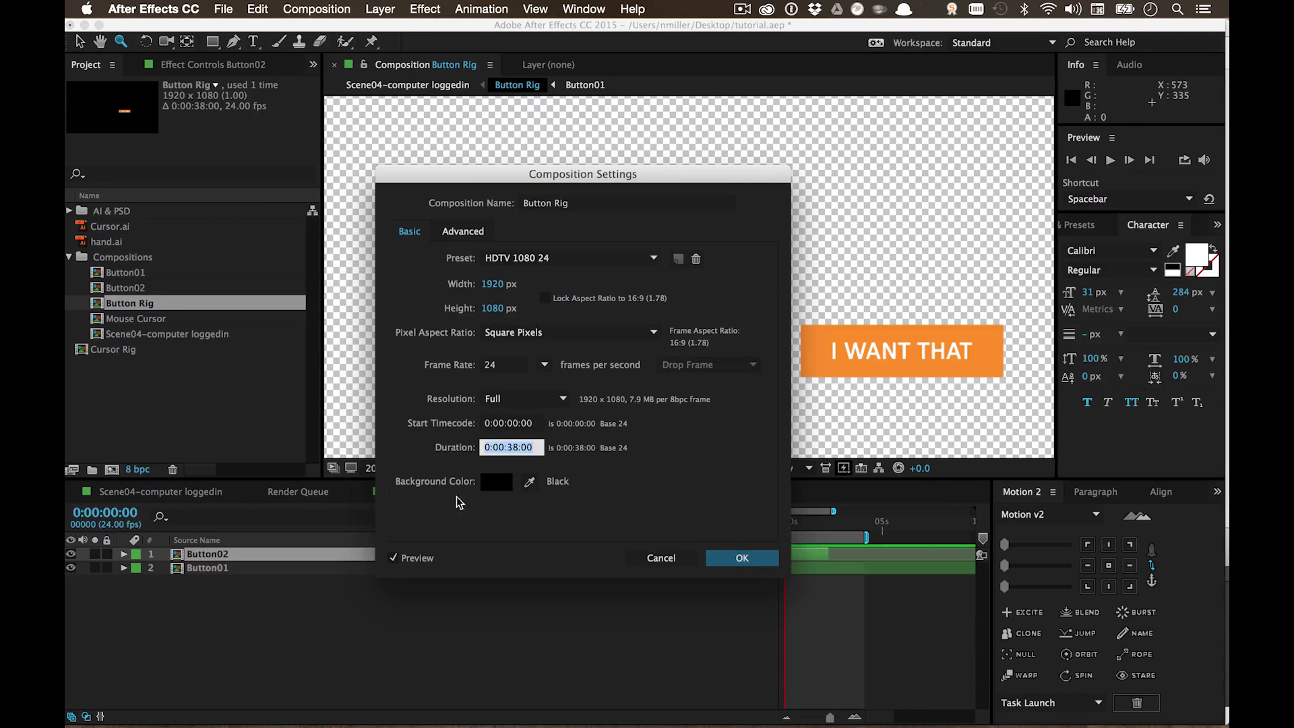
text(3)
click(741, 558)
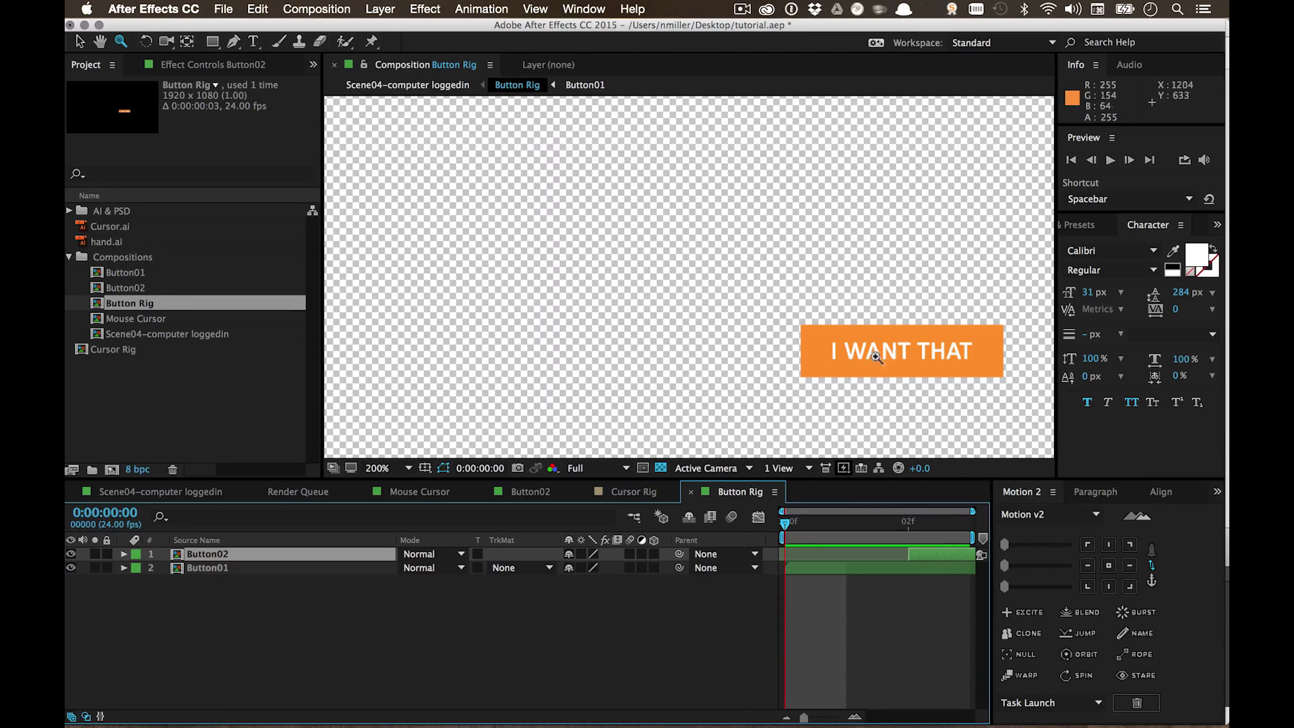
Step: Move the Button02 layer to start at frame 1 and split it at frame 2
key(Page_Down)
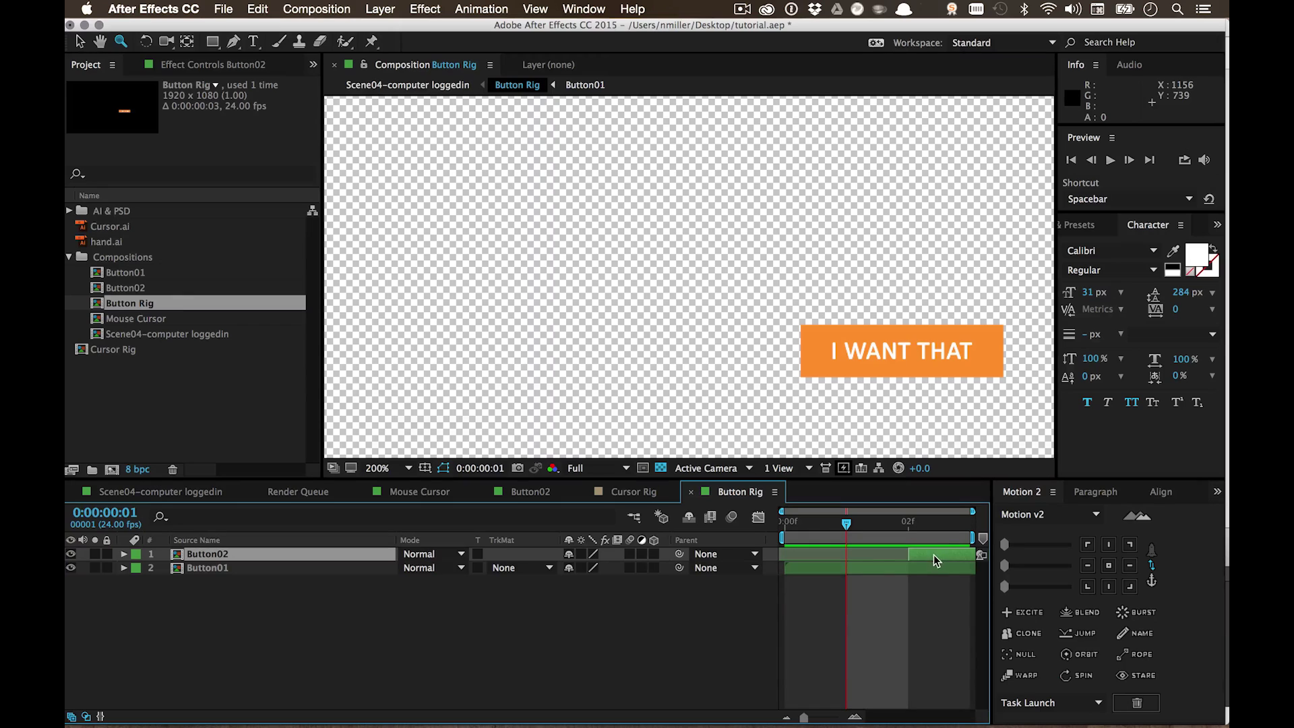
drag(933, 555, 880, 556)
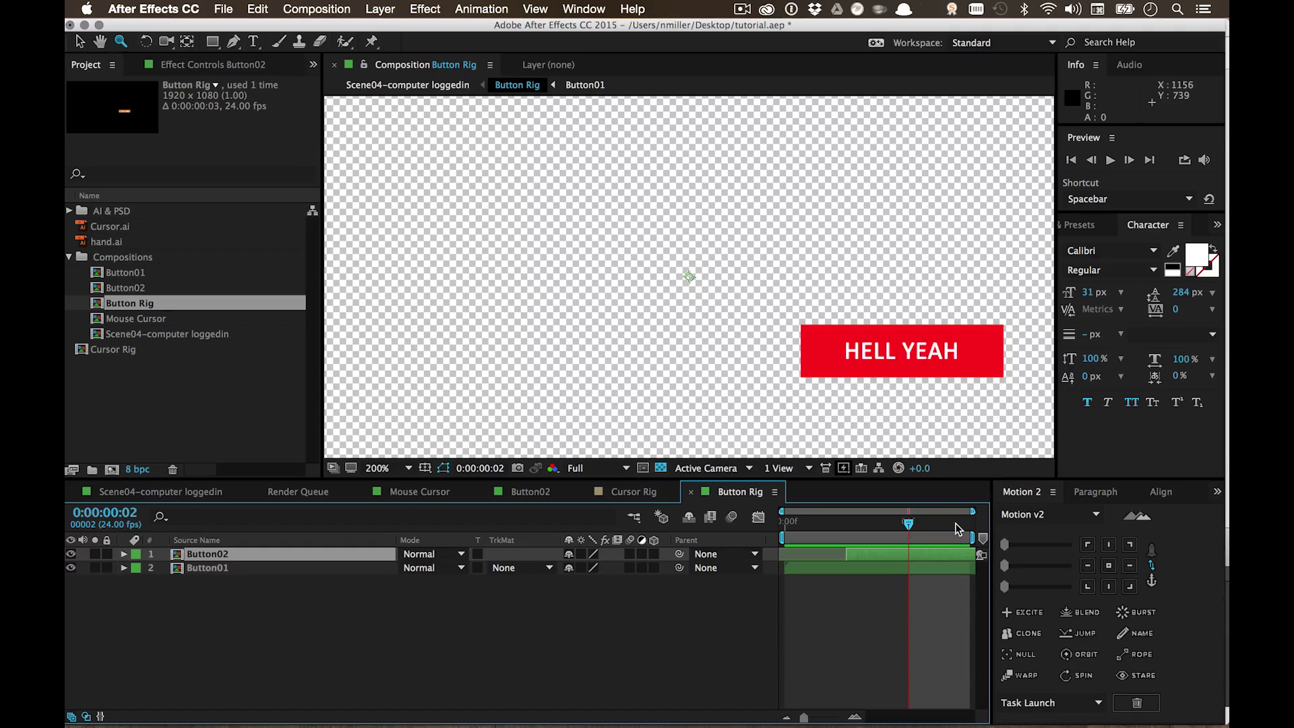
key(super+d)
click(343, 646)
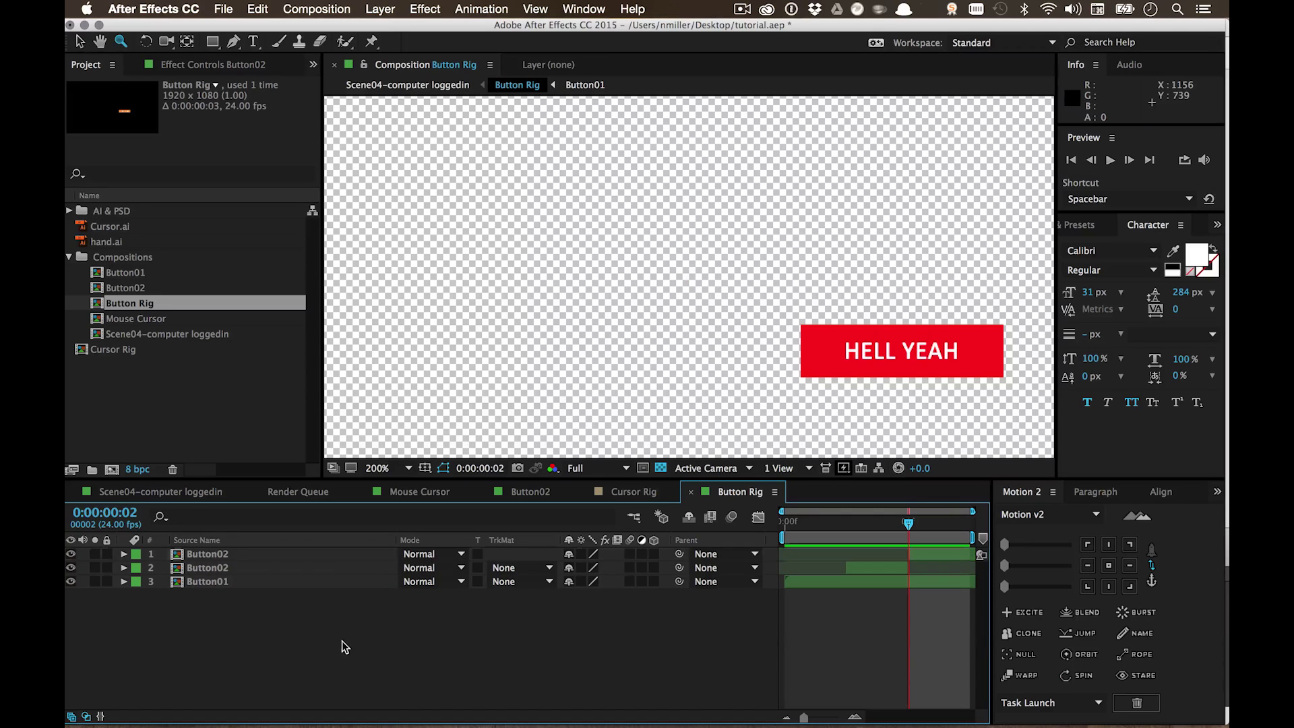
Step: Find the Tritone effect and apply it to the upper Button02 layer
click(199, 557)
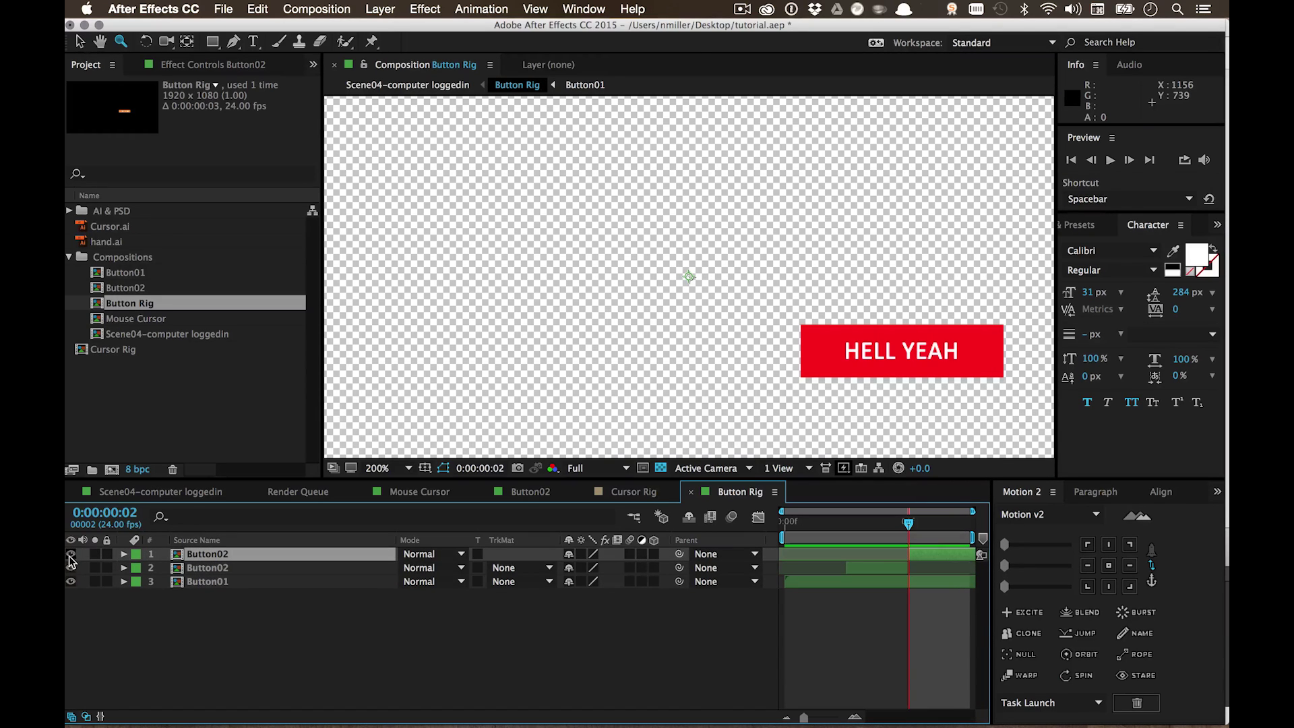
click(206, 638)
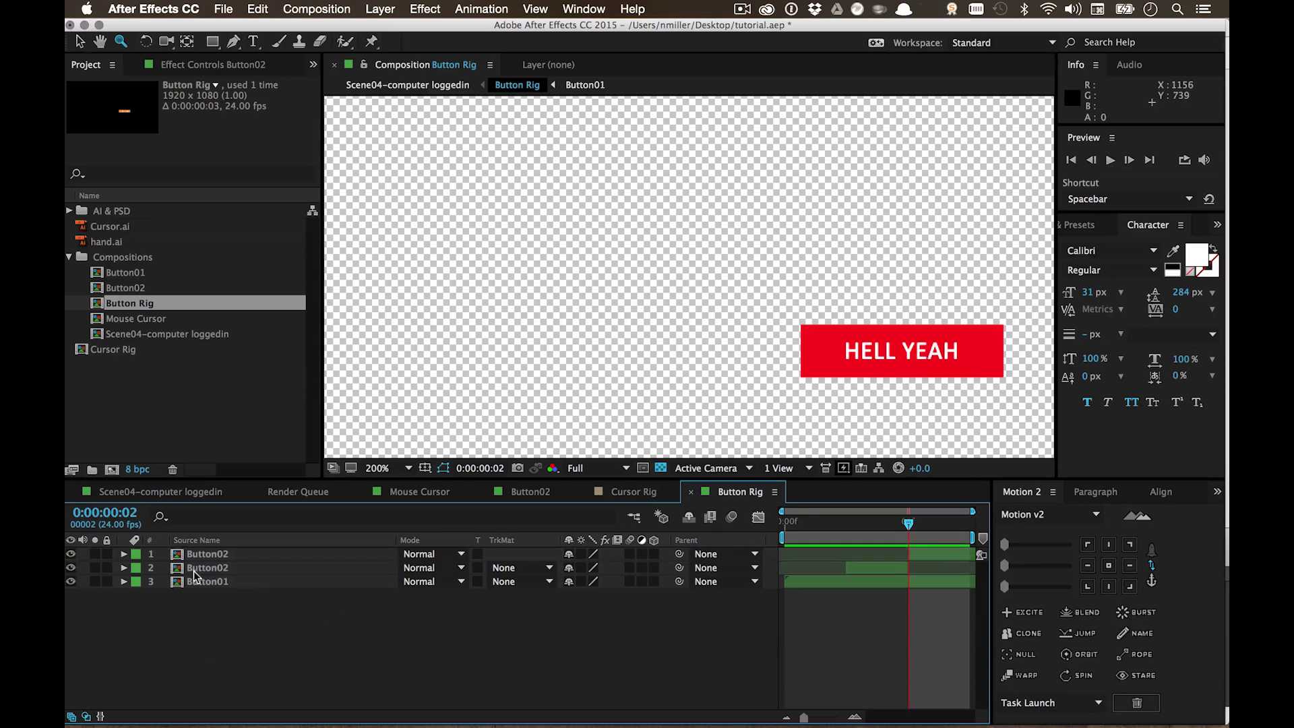
click(200, 555)
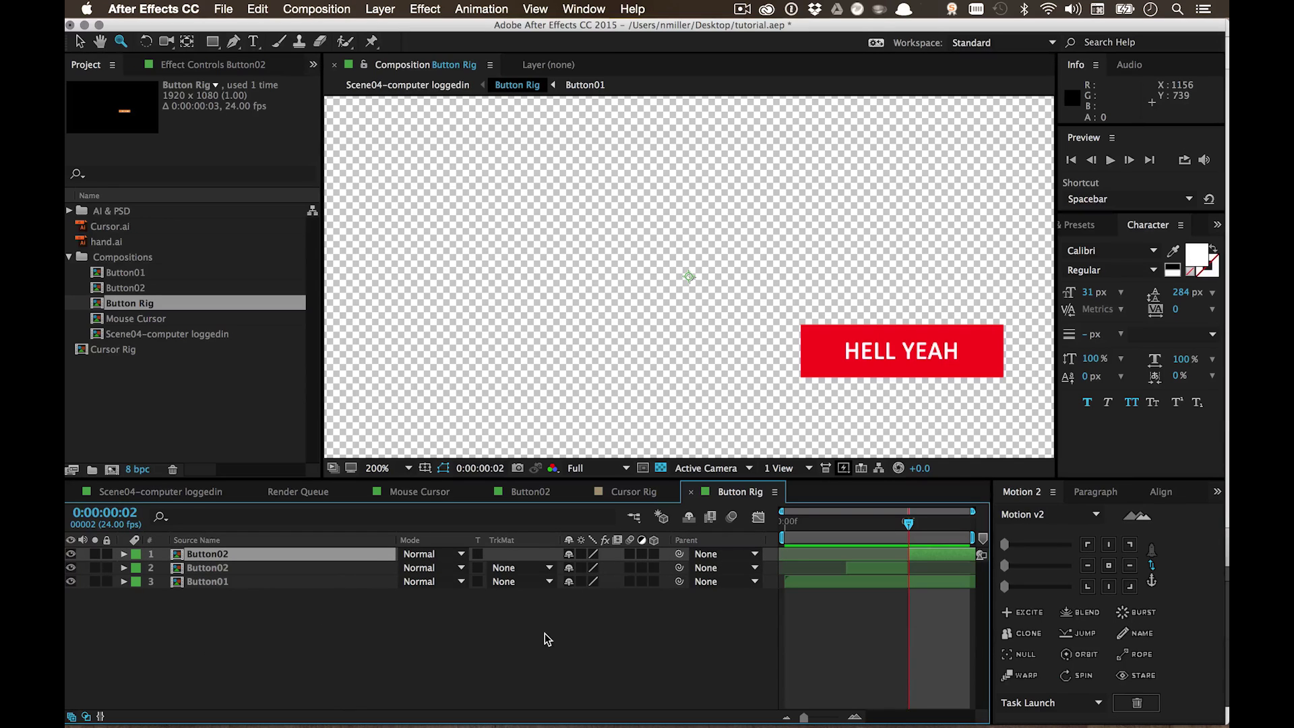
click(1215, 225)
click(1149, 262)
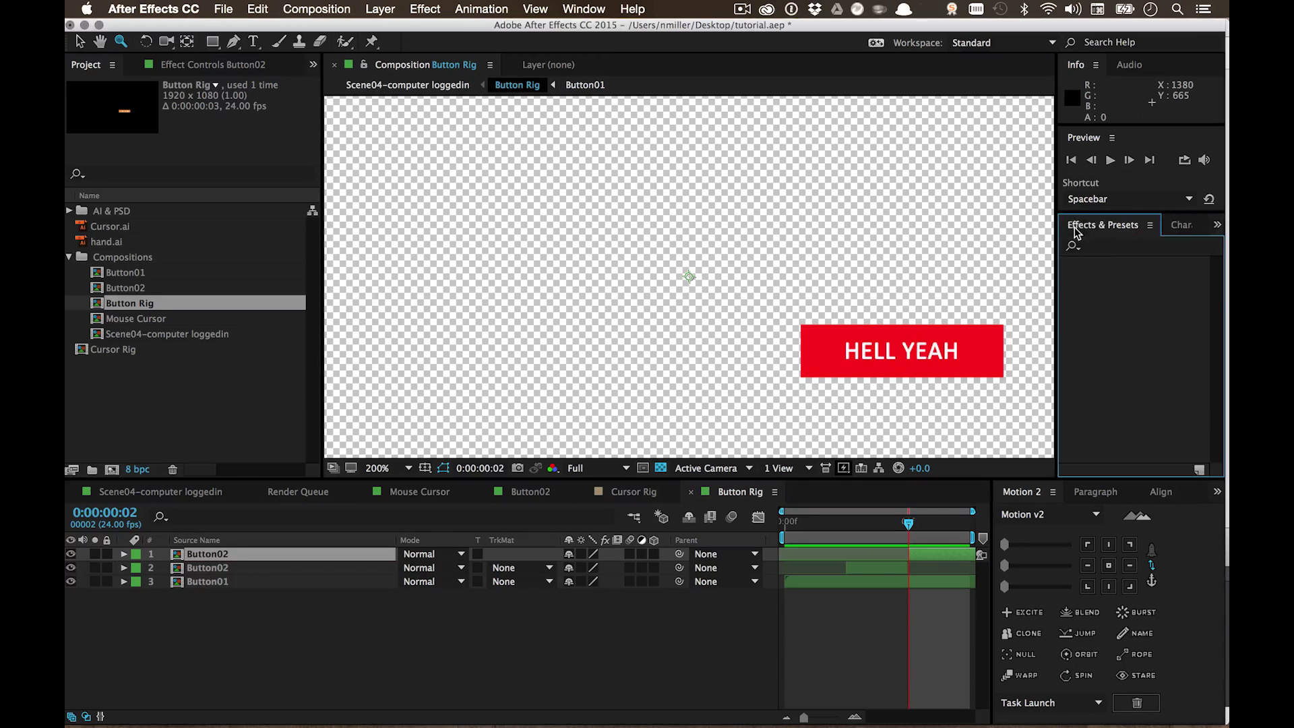
click(1107, 246)
text(trit)
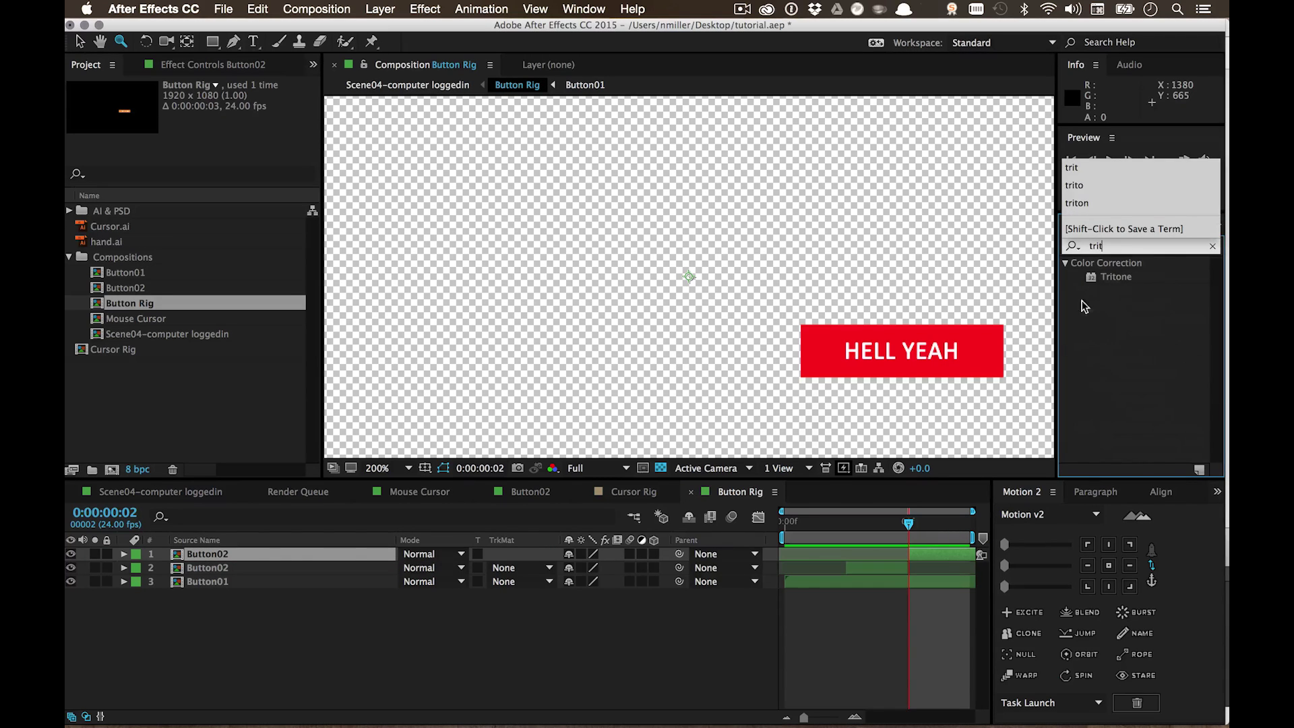
drag(1116, 277, 210, 554)
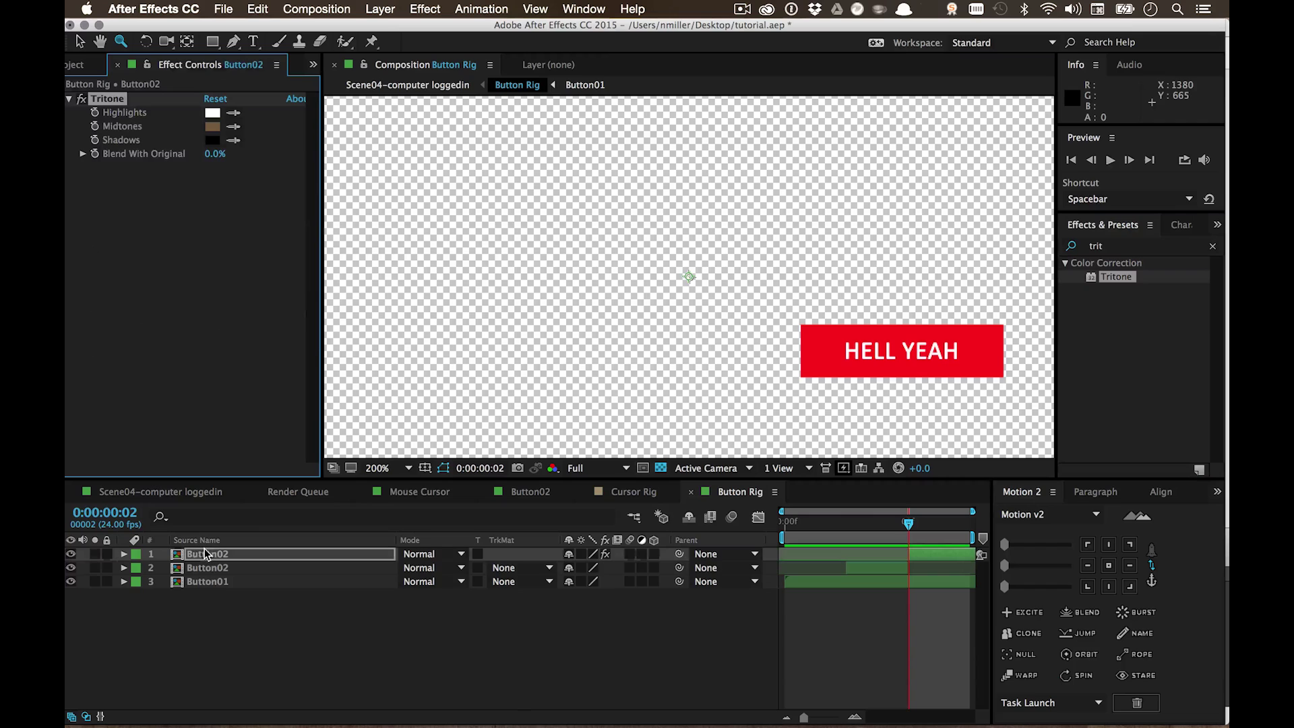
Step: Set the Tritone effect's midtones colour to the bright blue 401AFF
click(215, 128)
click(222, 143)
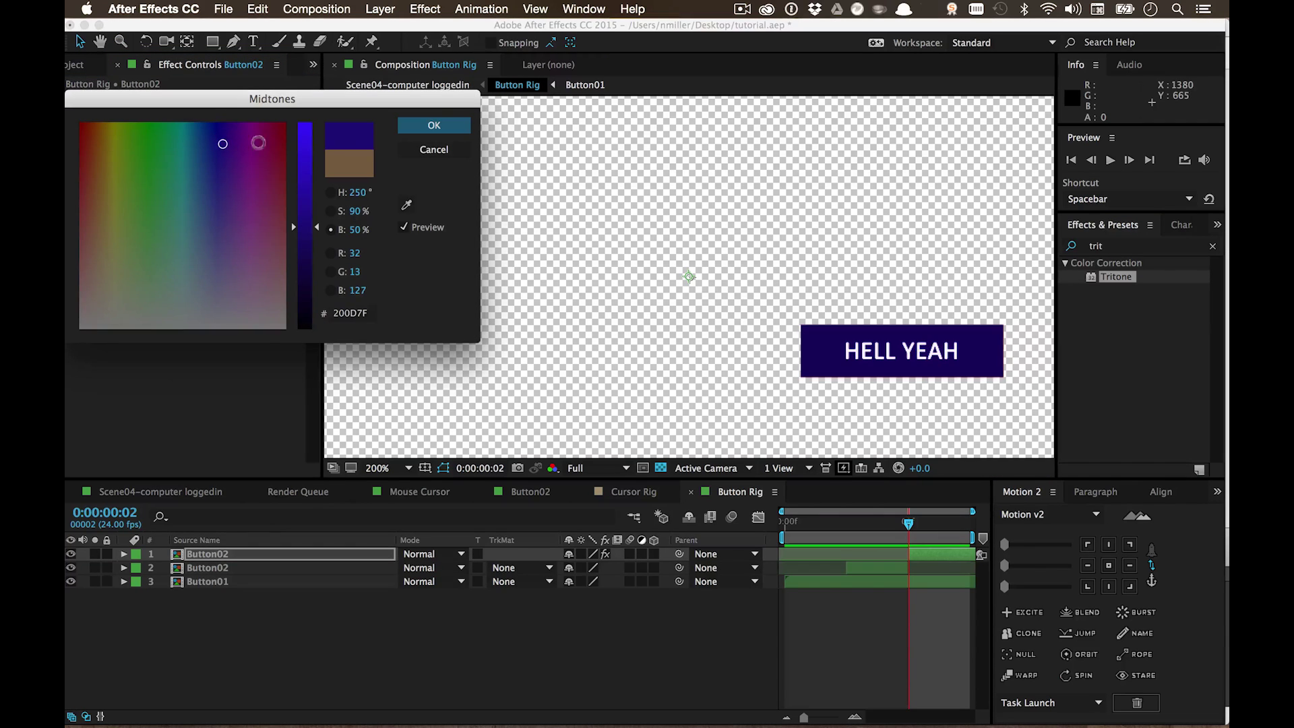
drag(302, 155, 356, 117)
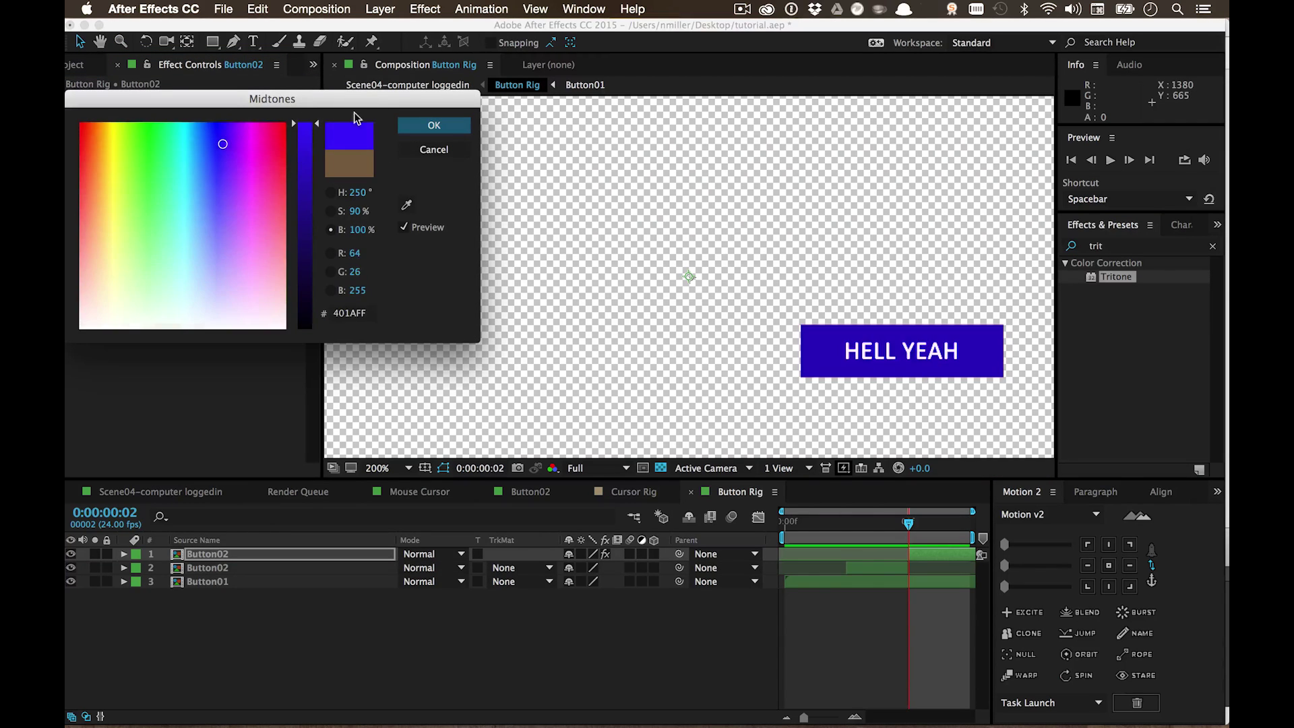
click(451, 127)
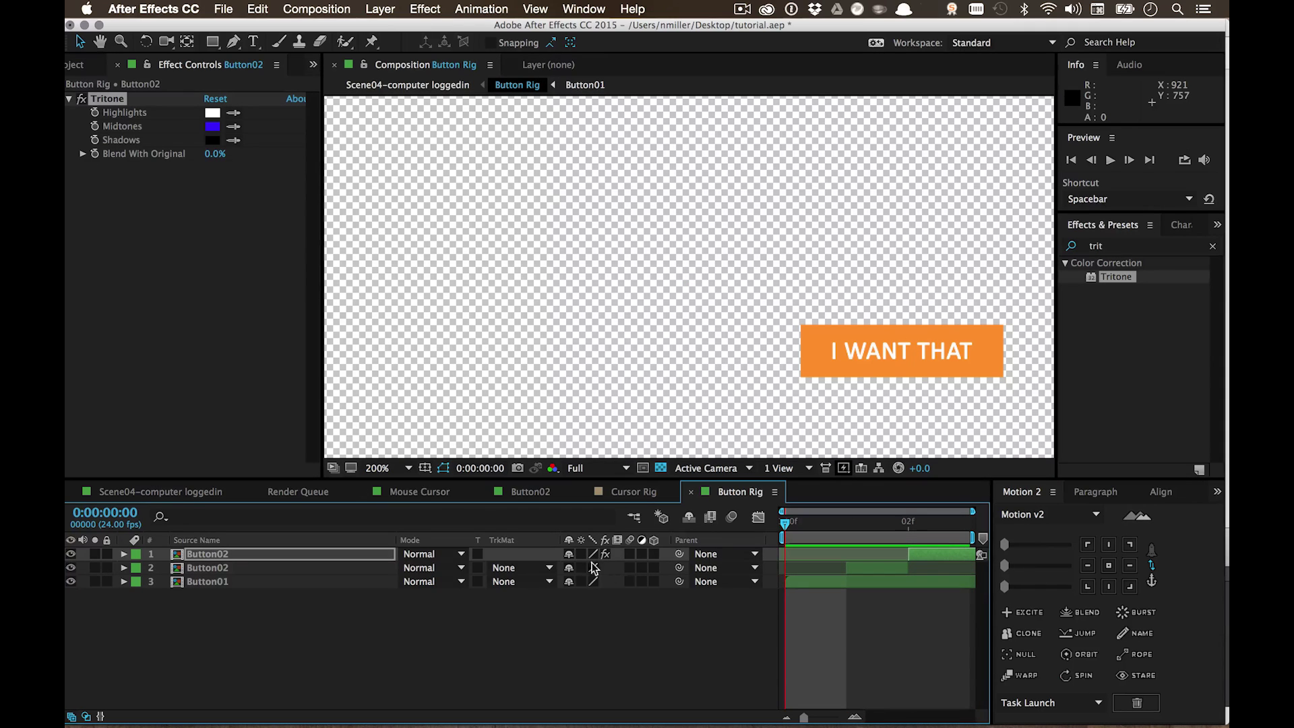
Step: Return to the Scene04-computer loggedin composition and enable time remapping on the Button Rig layer
click(633, 520)
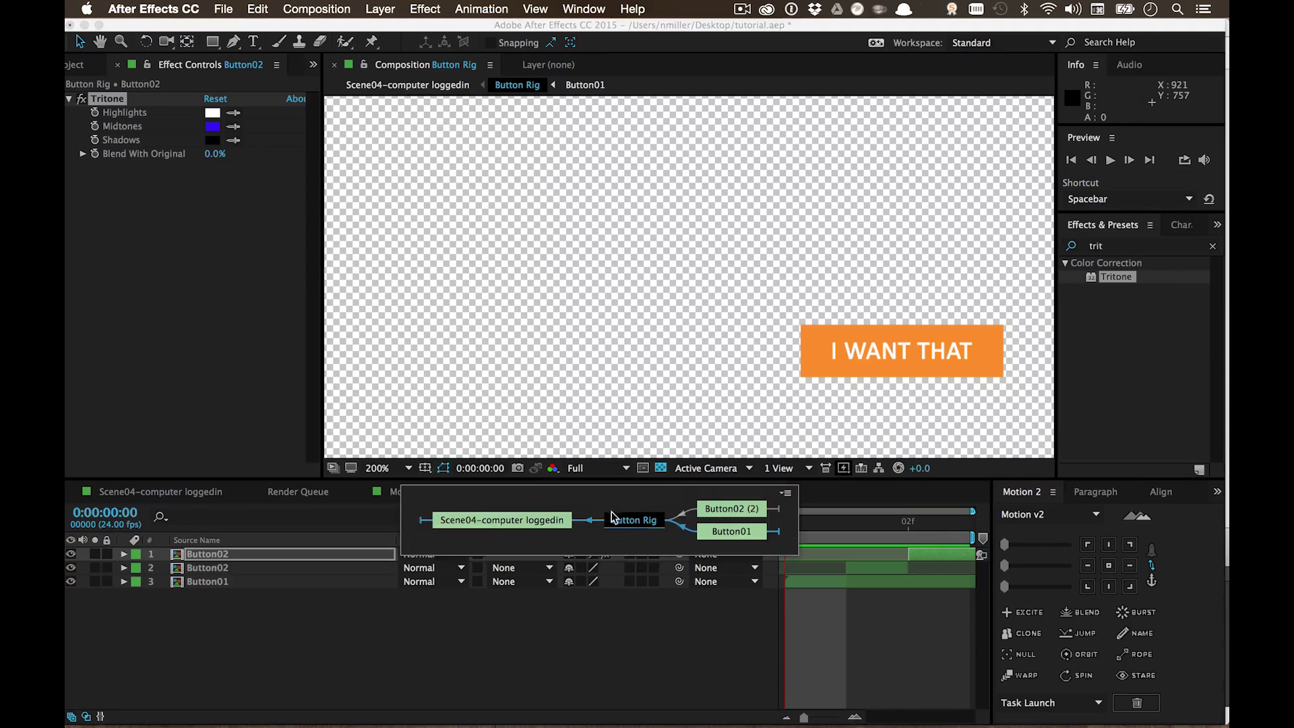
click(498, 520)
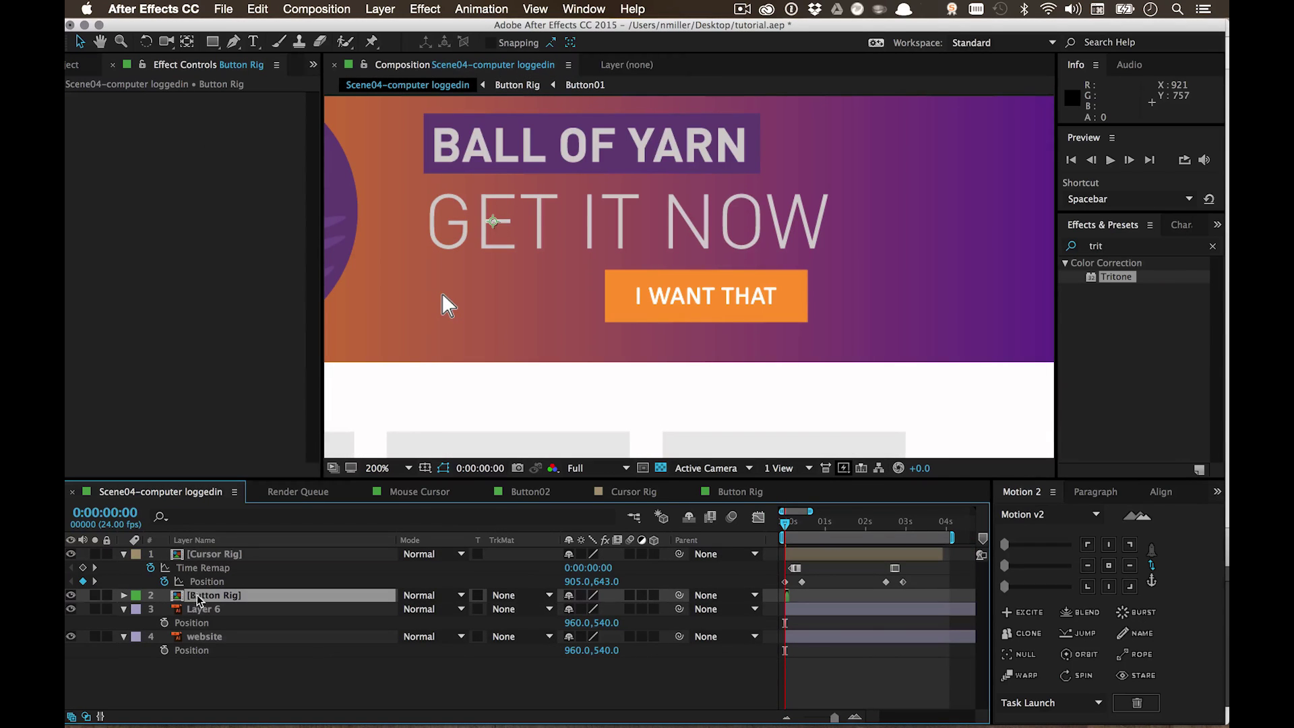
right_click(200, 598)
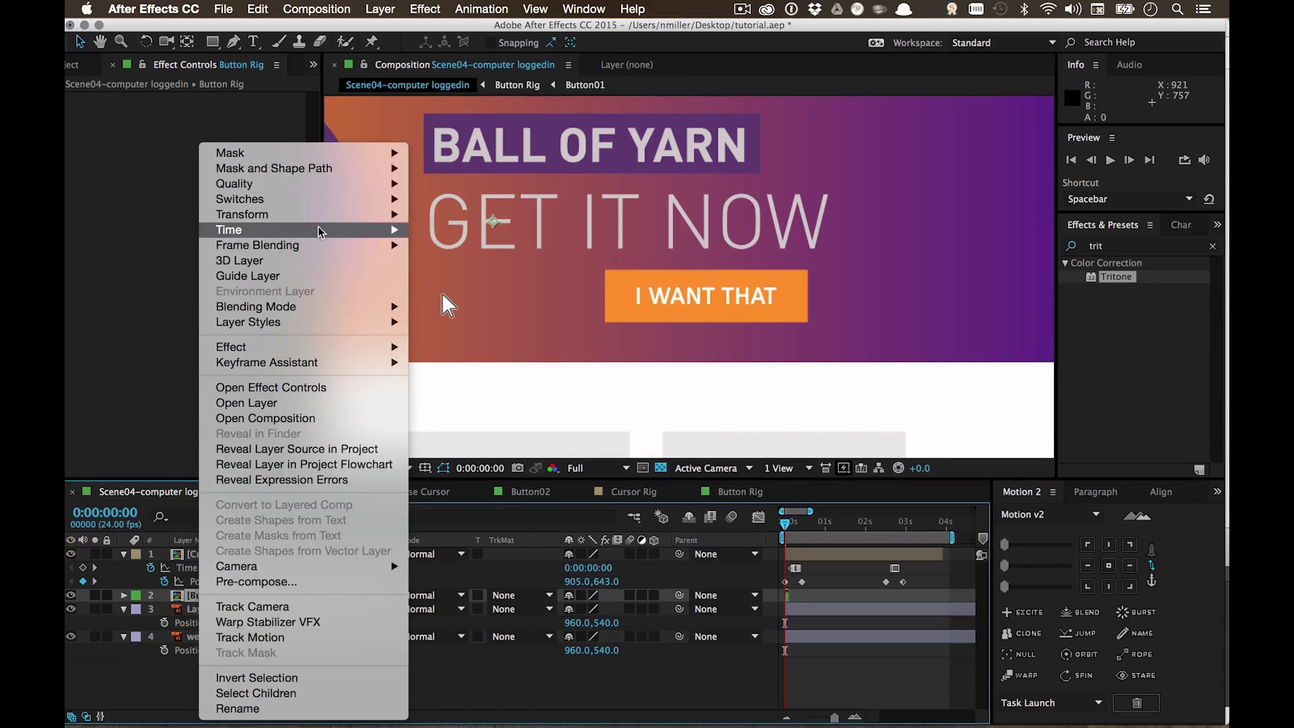
mouse_move(319, 232)
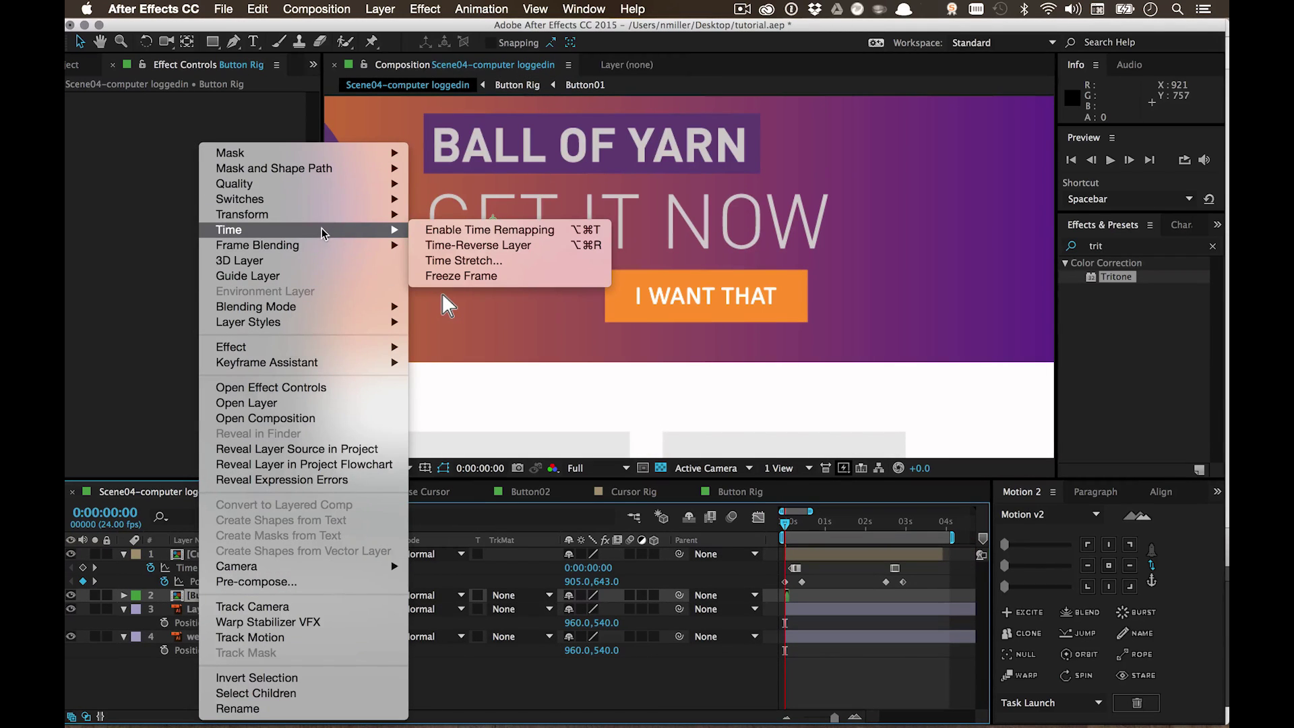
click(486, 231)
Step: Delete the Button Rig layer's end Time Remap keyframe at 0:00:00:03
click(852, 716)
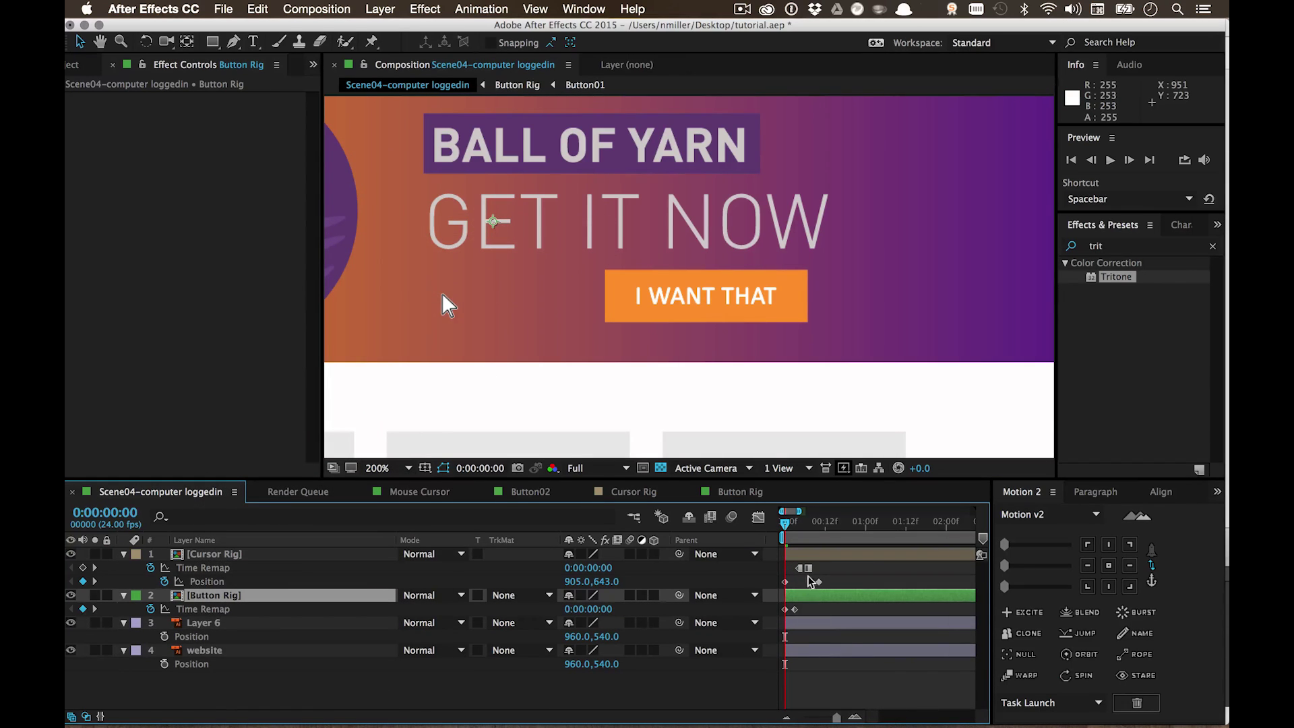
mouse_move(797, 520)
mouse_down()
mouse_move(809, 521)
mouse_move(775, 532)
mouse_move(795, 526)
mouse_up()
click(811, 611)
drag(806, 614, 780, 606)
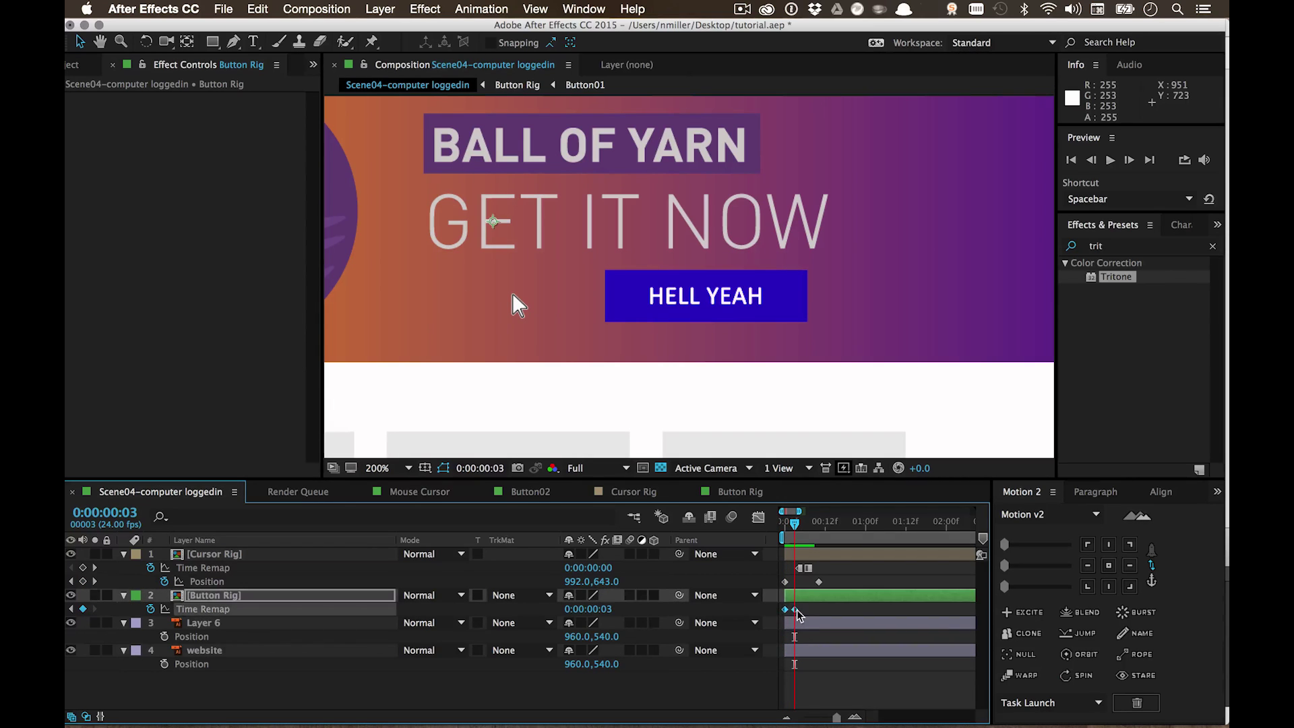
click(802, 610)
click(795, 612)
key(Delete)
Step: Turn the Button Rig layer's remaining Time Remap keyframe into a hold keyframe and move it to 0:00:00:04
double_click(785, 610)
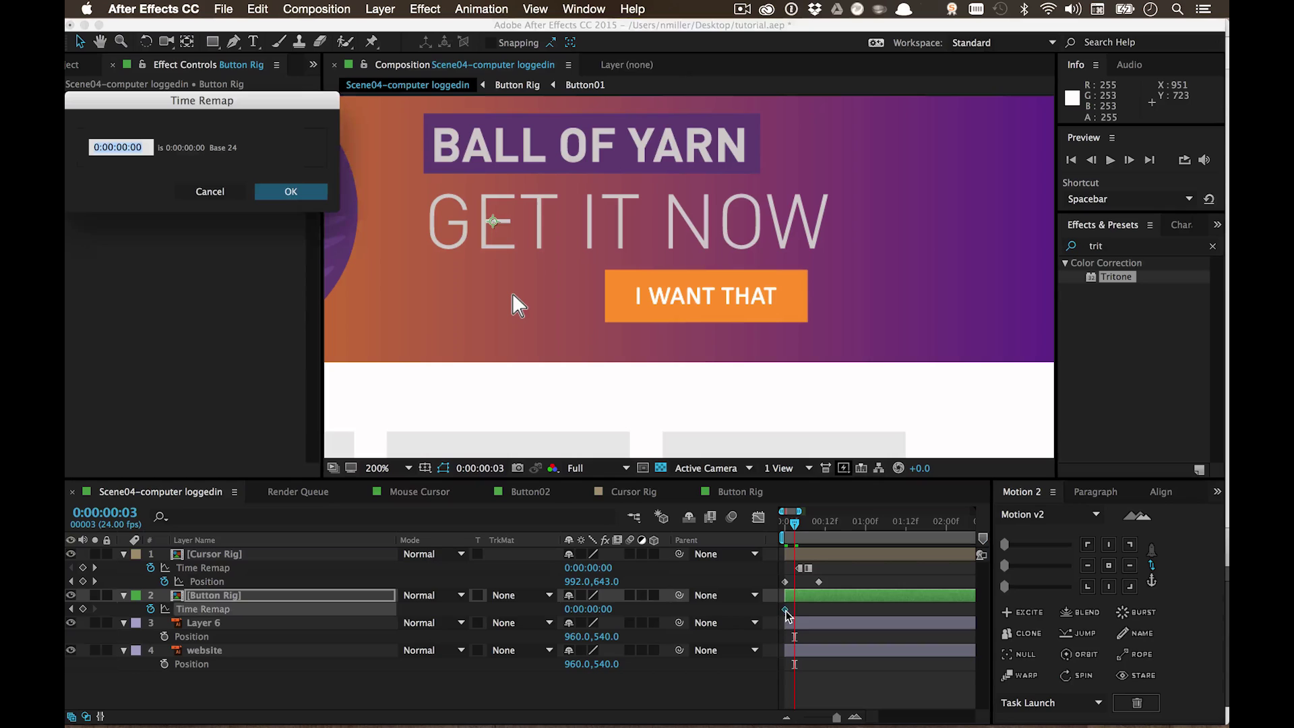
click(237, 197)
right_click(786, 611)
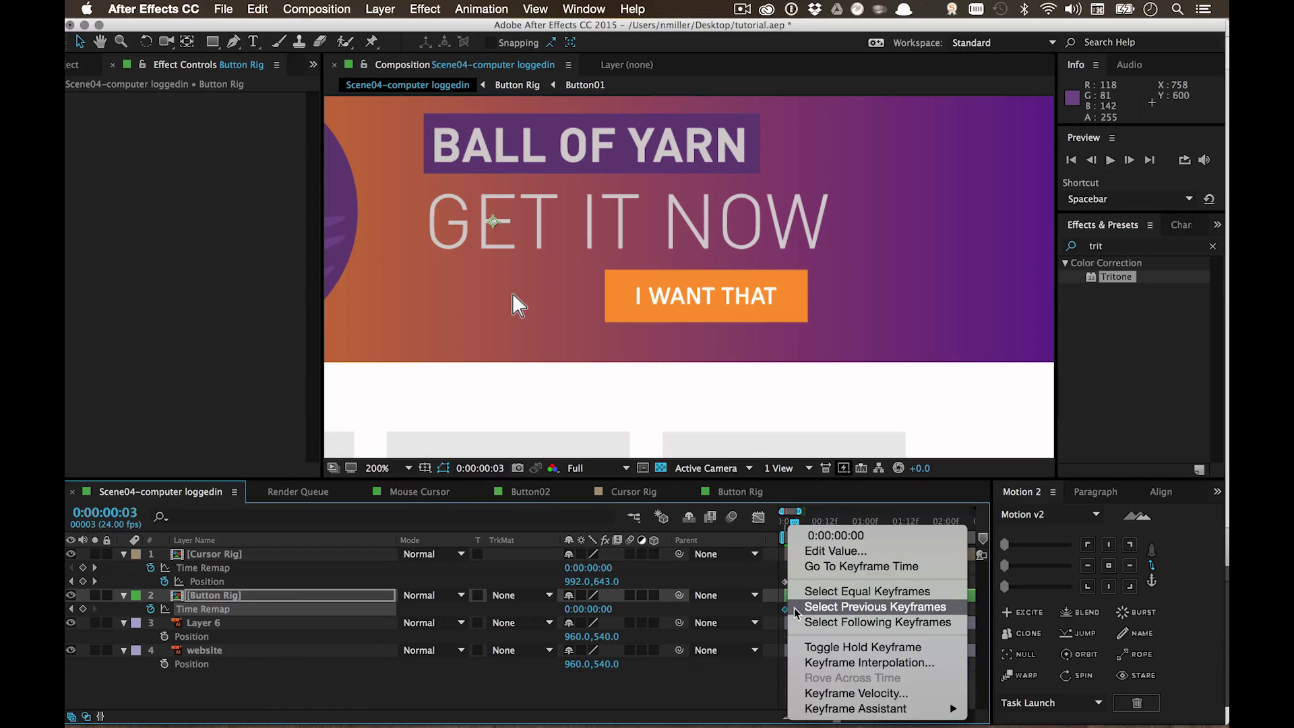
click(855, 647)
click(856, 717)
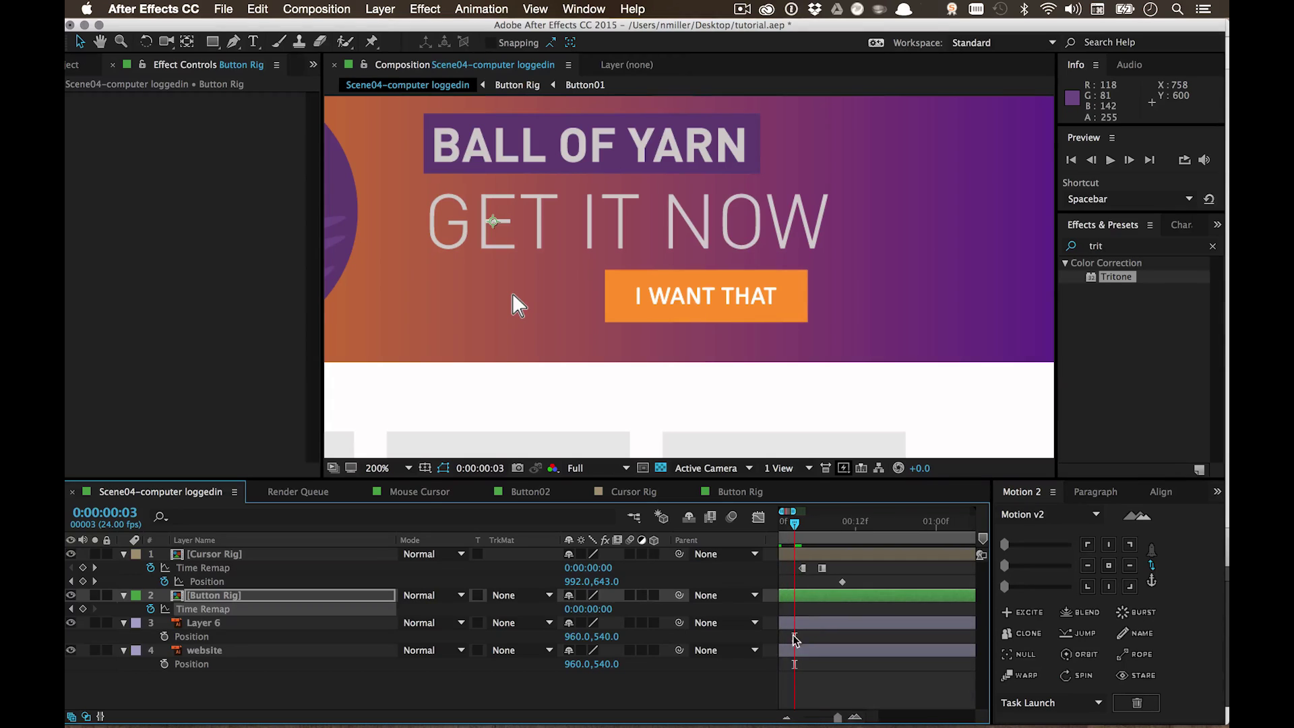
drag(873, 718, 866, 719)
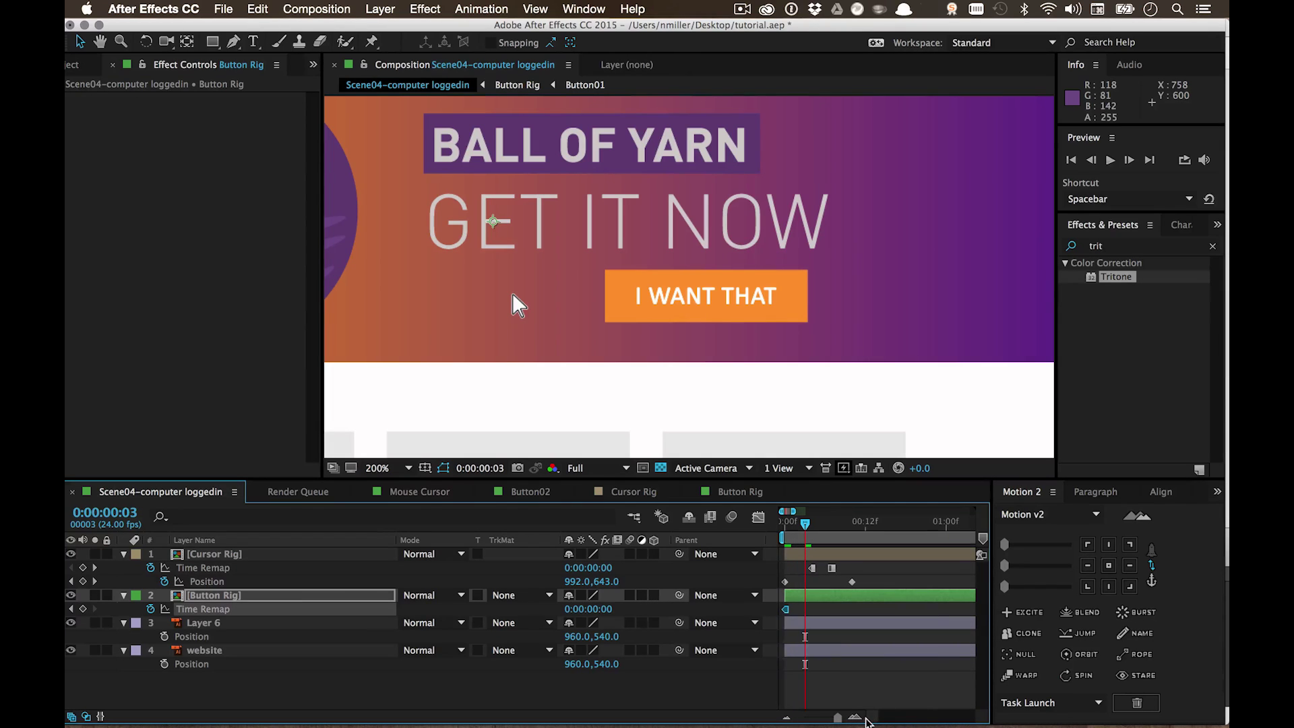
drag(785, 610, 813, 610)
Step: At 0:00:00:07, set the Button Rig layer's Time Remap to frame 1
drag(807, 524, 851, 529)
click(854, 716)
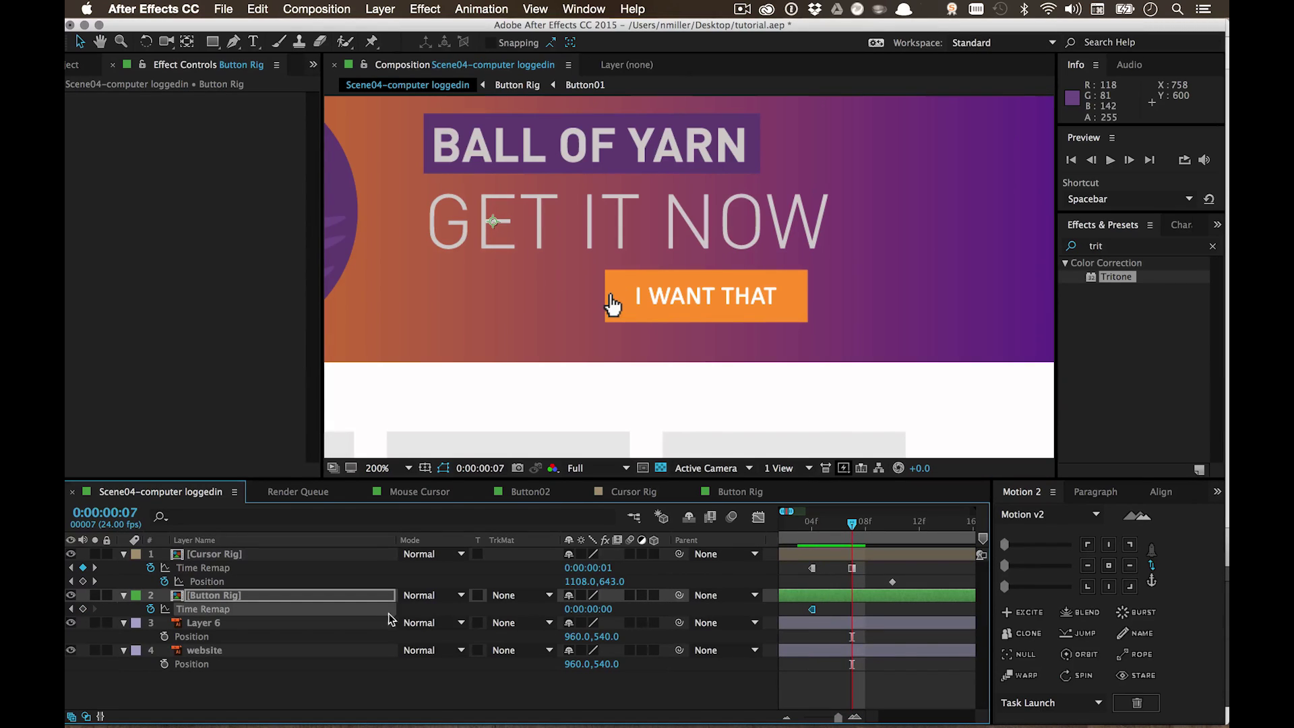
click(591, 609)
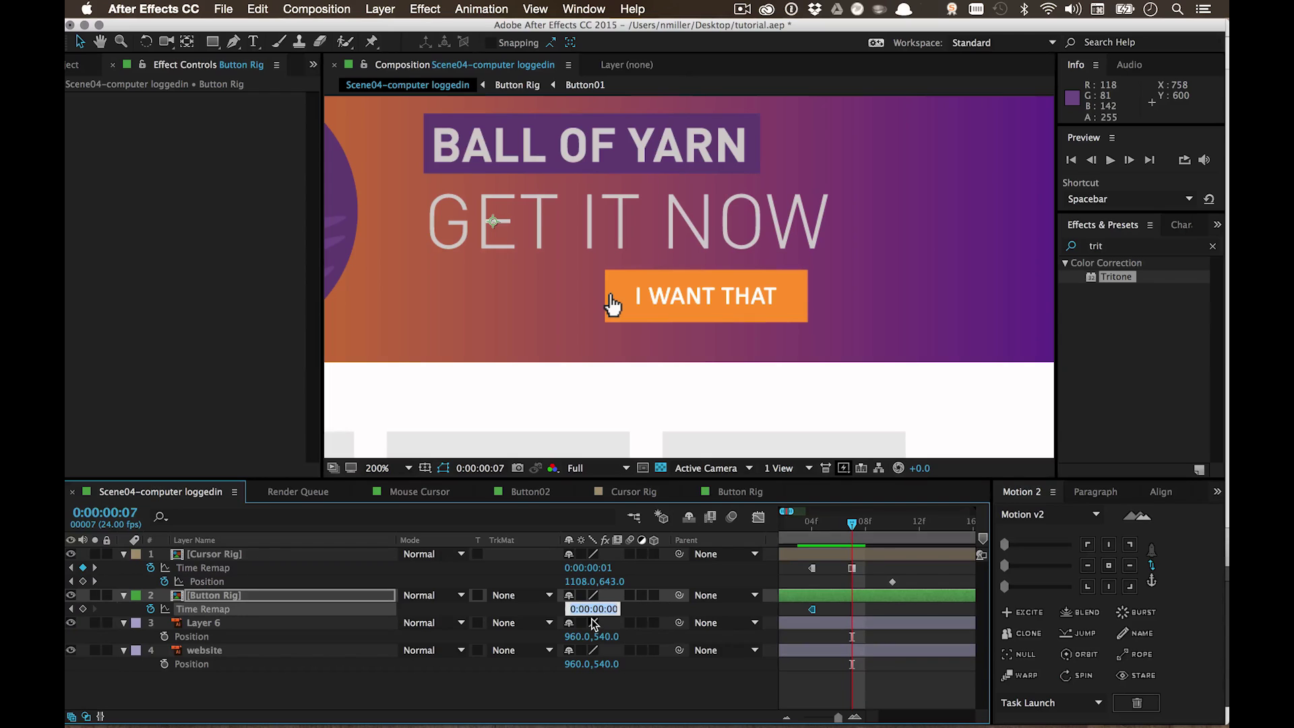
text(1)
key(Return)
Step: Add a Button Rig Time Remap keyframe at 0:00:00:13 that keeps the value at frame 1
key(Page_Down)
key(Page_Down)
key(Page_Down)
key(Page_Down)
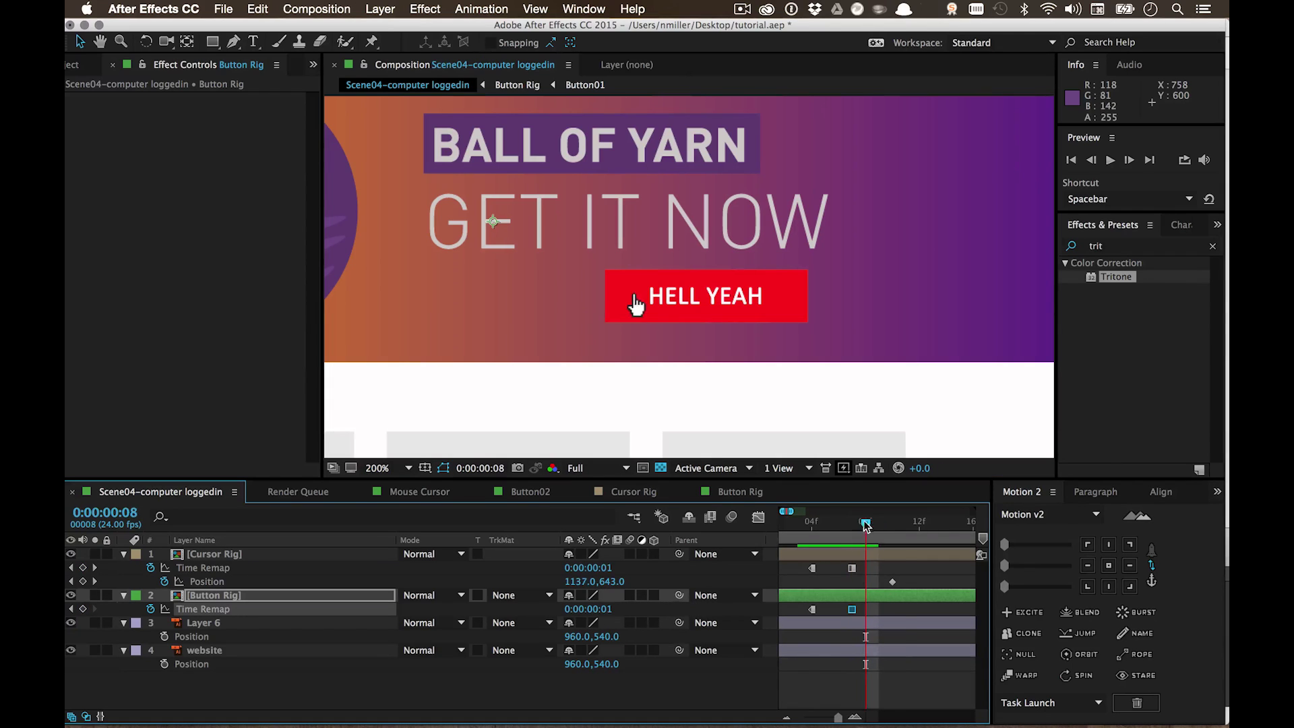
key(Page_Down)
key(Page_Down)
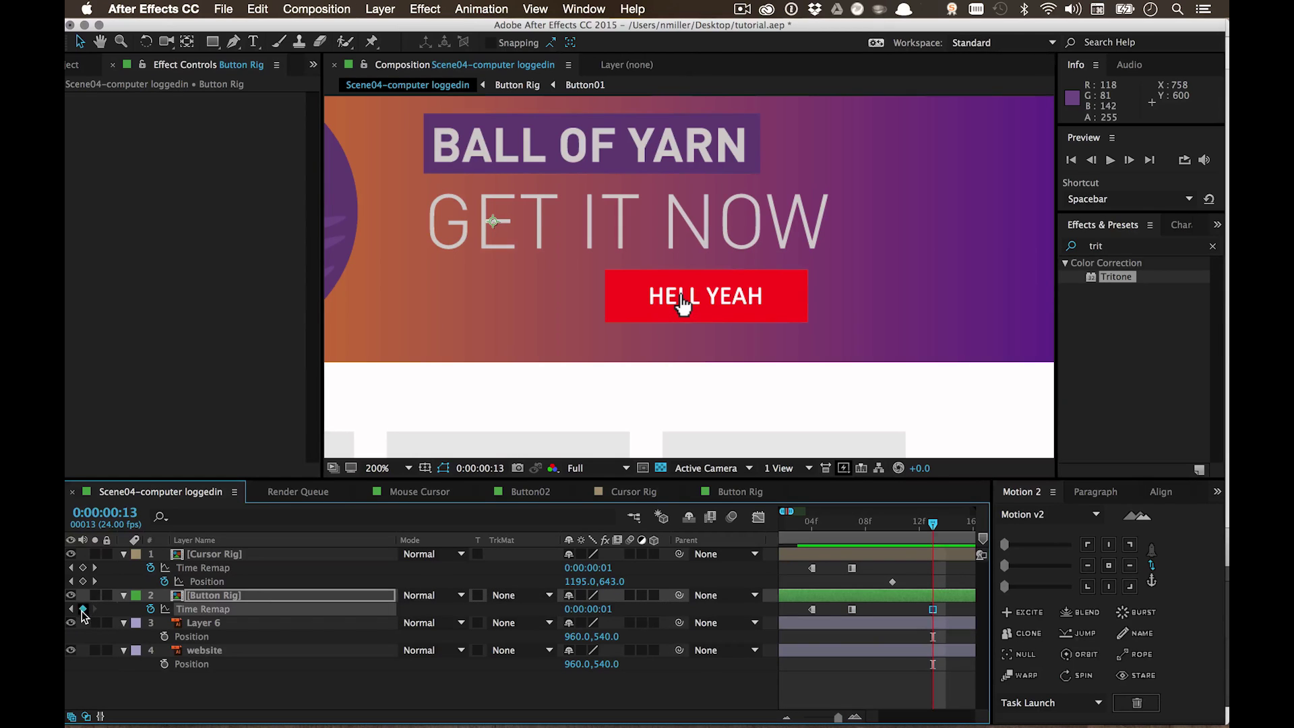
Step: One frame further on, at 0:00:00:14, set the Button Rig's Time Remap to frame 2
key(Page_Down)
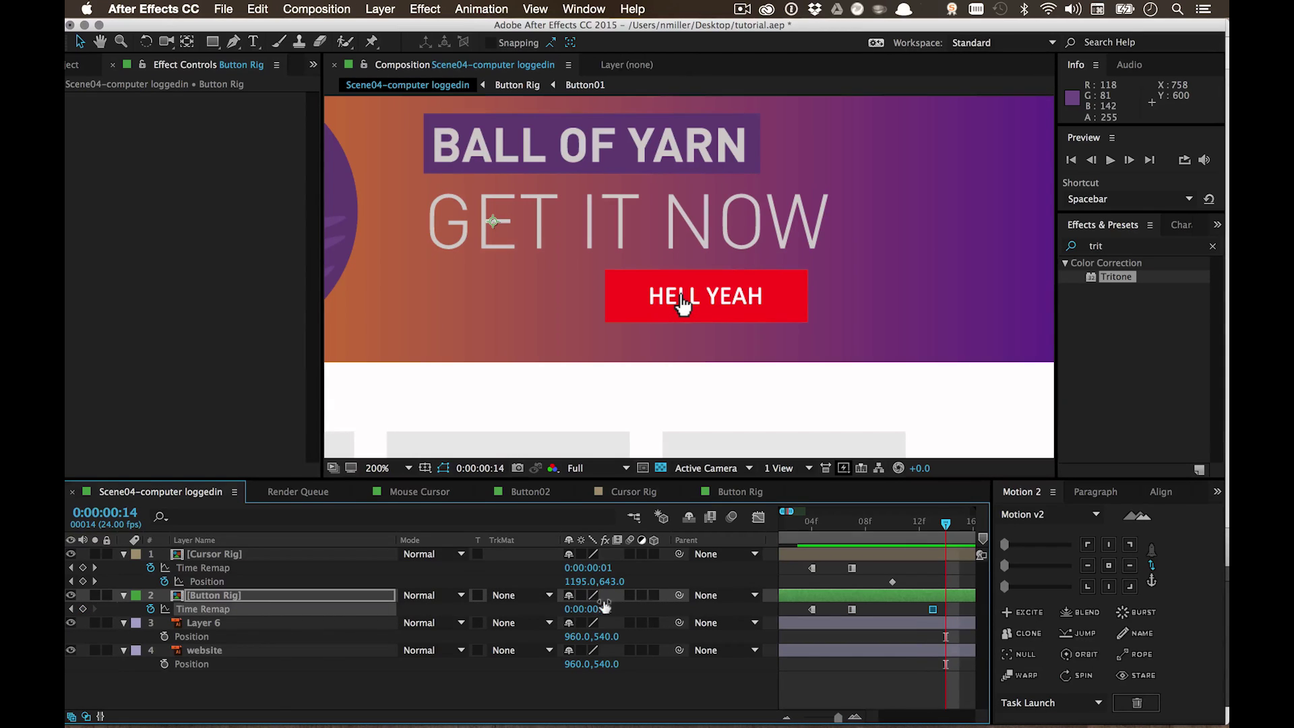
click(595, 609)
text(2)
key(Return)
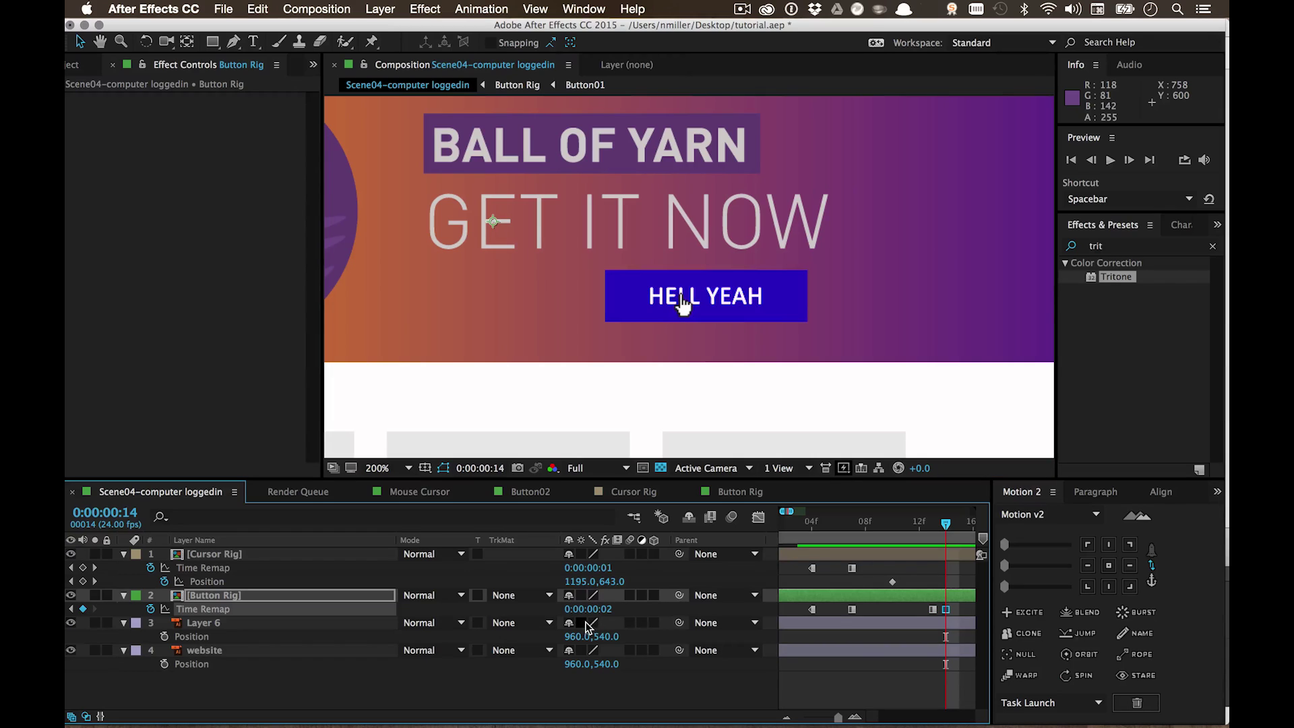
Step: At 0:00:00:15, set the Button Rig's Time Remap back to frame 1
key(Page_Down)
click(586, 608)
text(1)
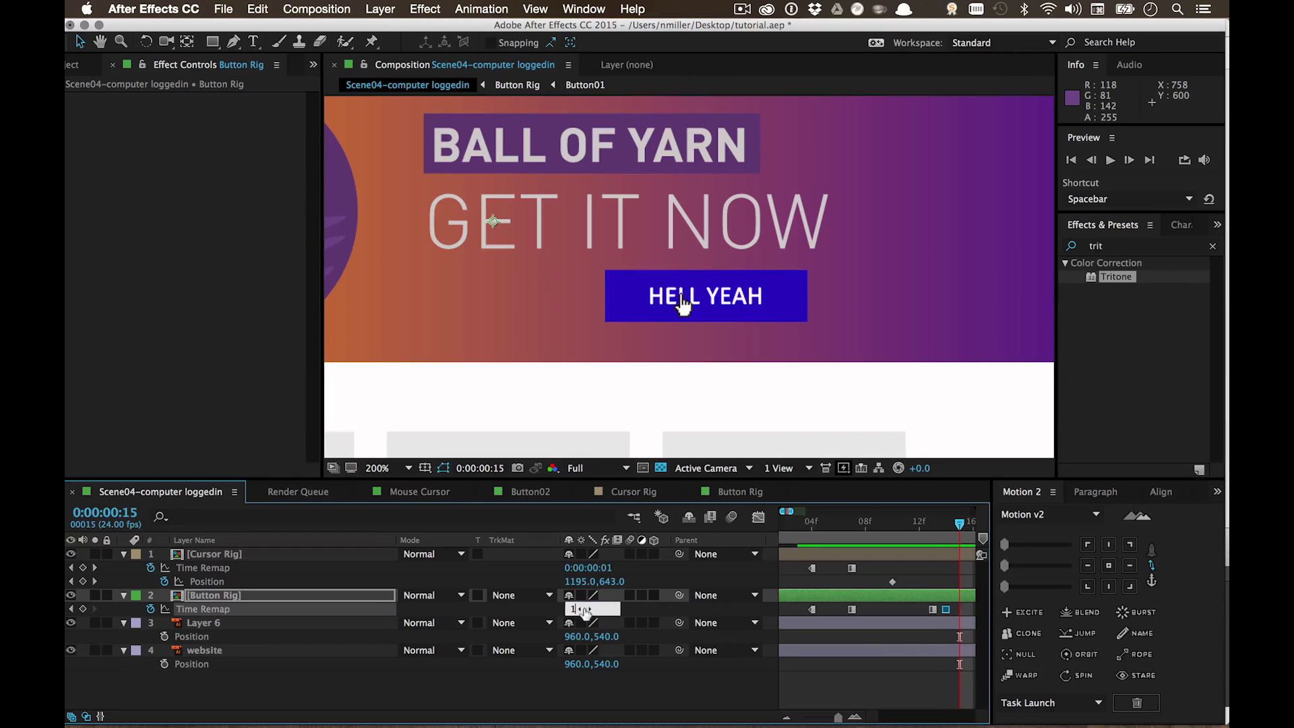
key(Return)
Step: Move the Button Rig's last Time Remap keyframe to 0:00:00:17 and the frame 2 keyframe to 0:00:00:15
drag(832, 719, 839, 713)
key(Page_Up)
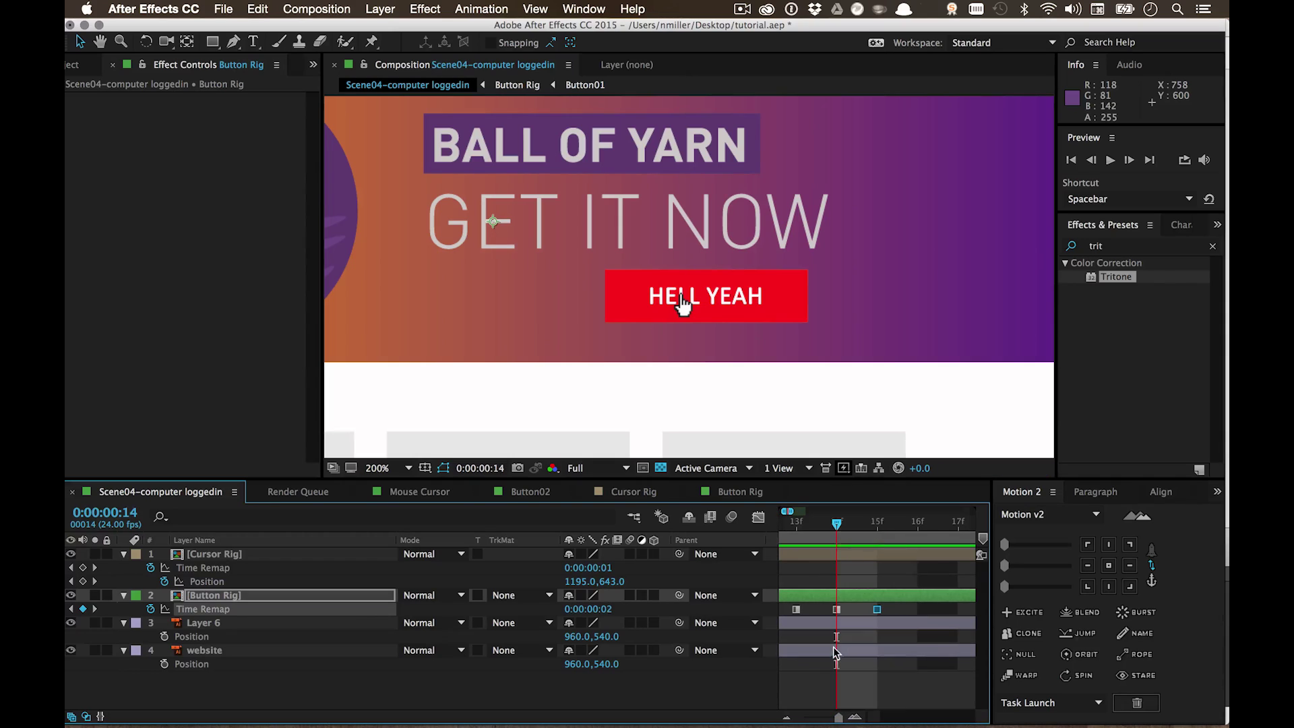
key(alt+Right)
key(alt+Right)
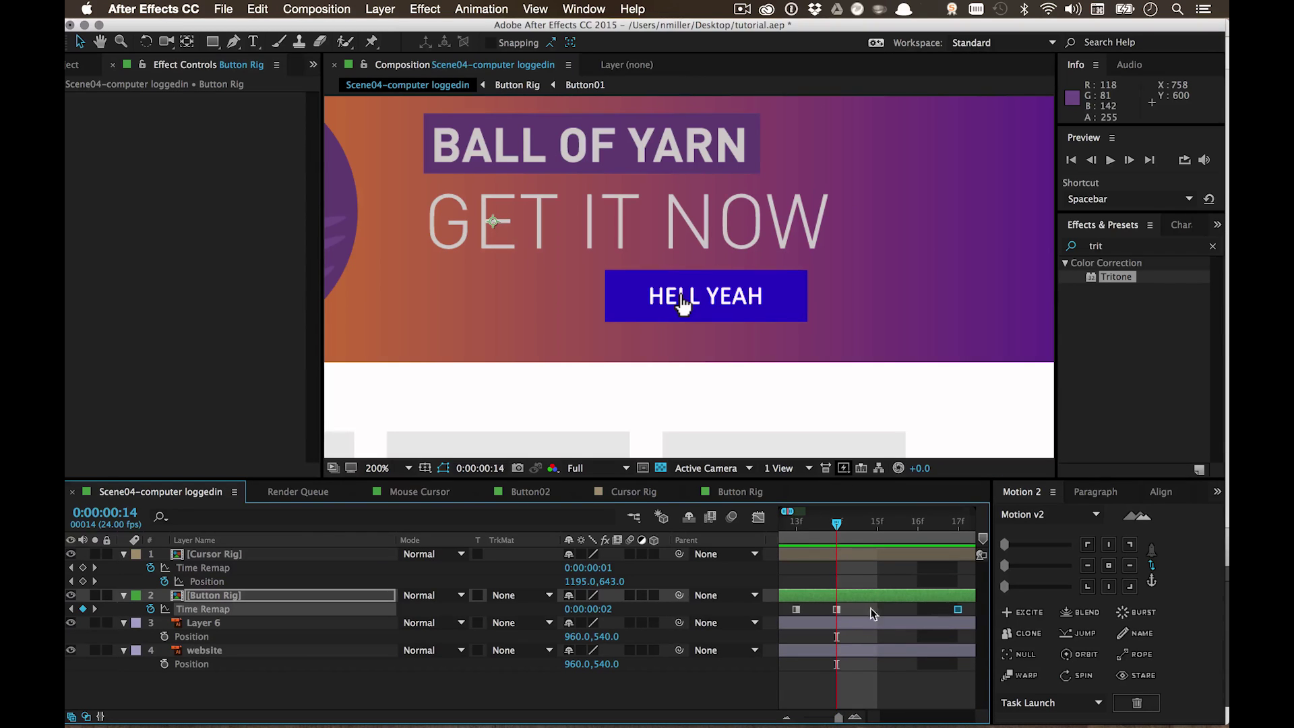
drag(839, 612, 875, 615)
drag(840, 717, 835, 717)
Step: Keyframe the Button Rig's Time Remap at 0:00:02:16 with its existing value, and set it to frame 0 at 0:00:02:17
drag(845, 525, 918, 522)
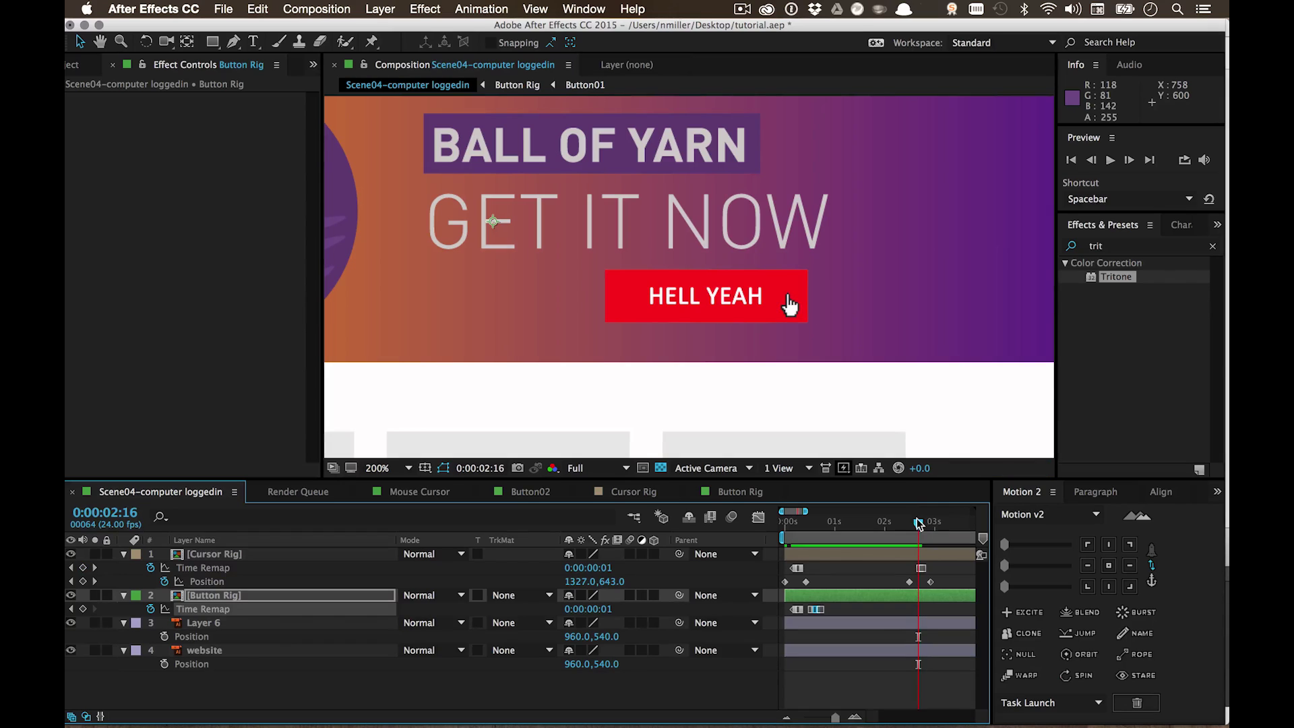
key(Page_Down)
click(83, 609)
click(603, 606)
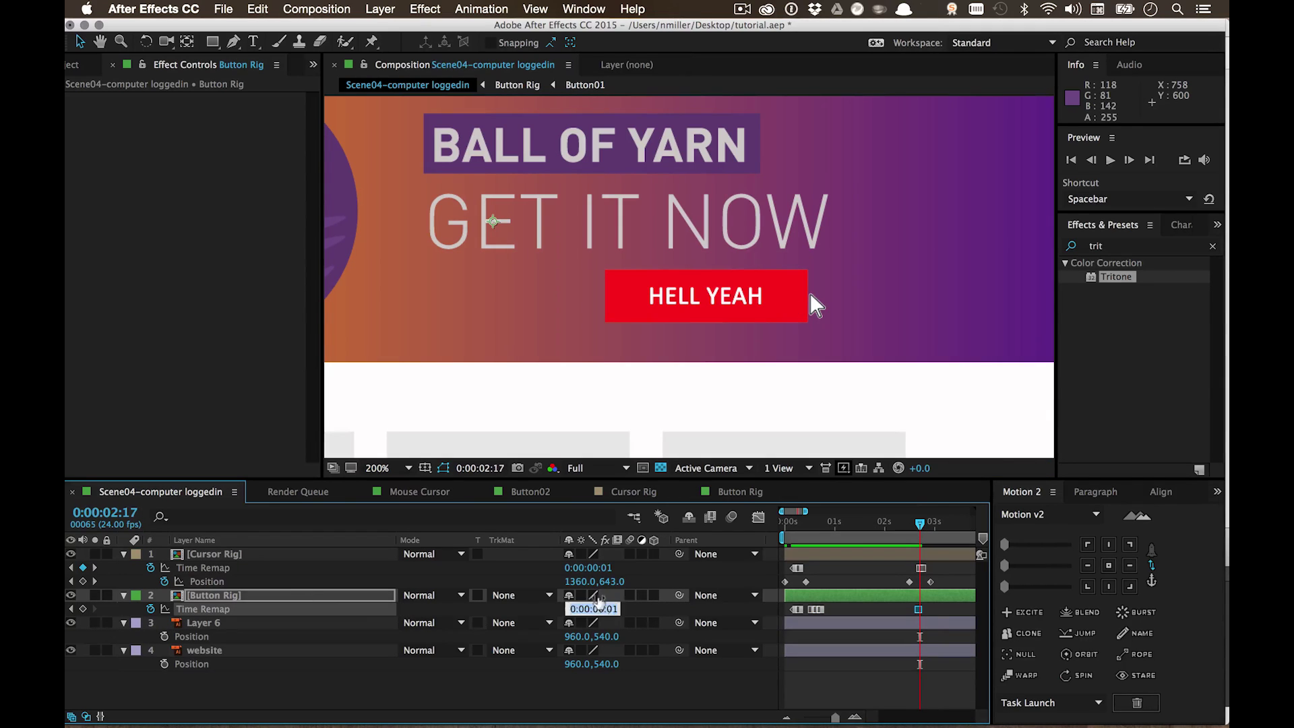
text(0)
key(Return)
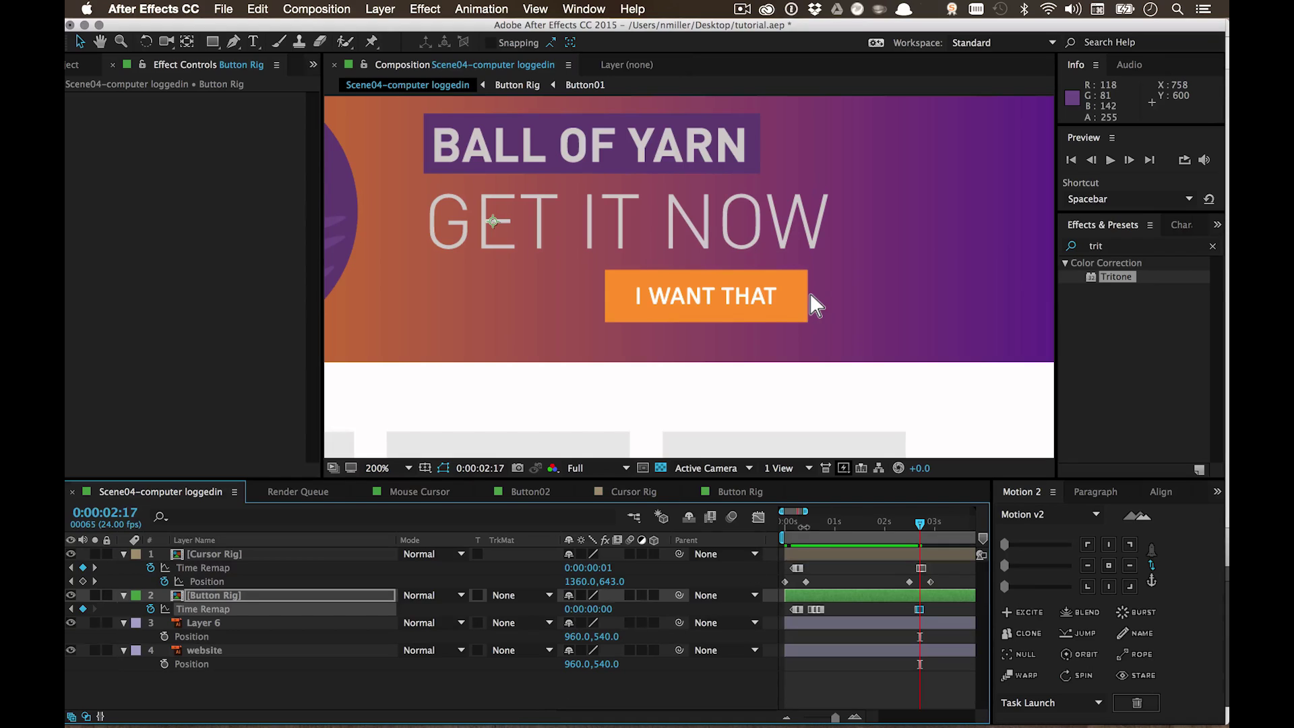
Step: Stretch the Button Rig's three Time Remap keyframes from 0:00:00:13 onward so the last falls at about 0:00:01:09, and preview the animation
key(space)
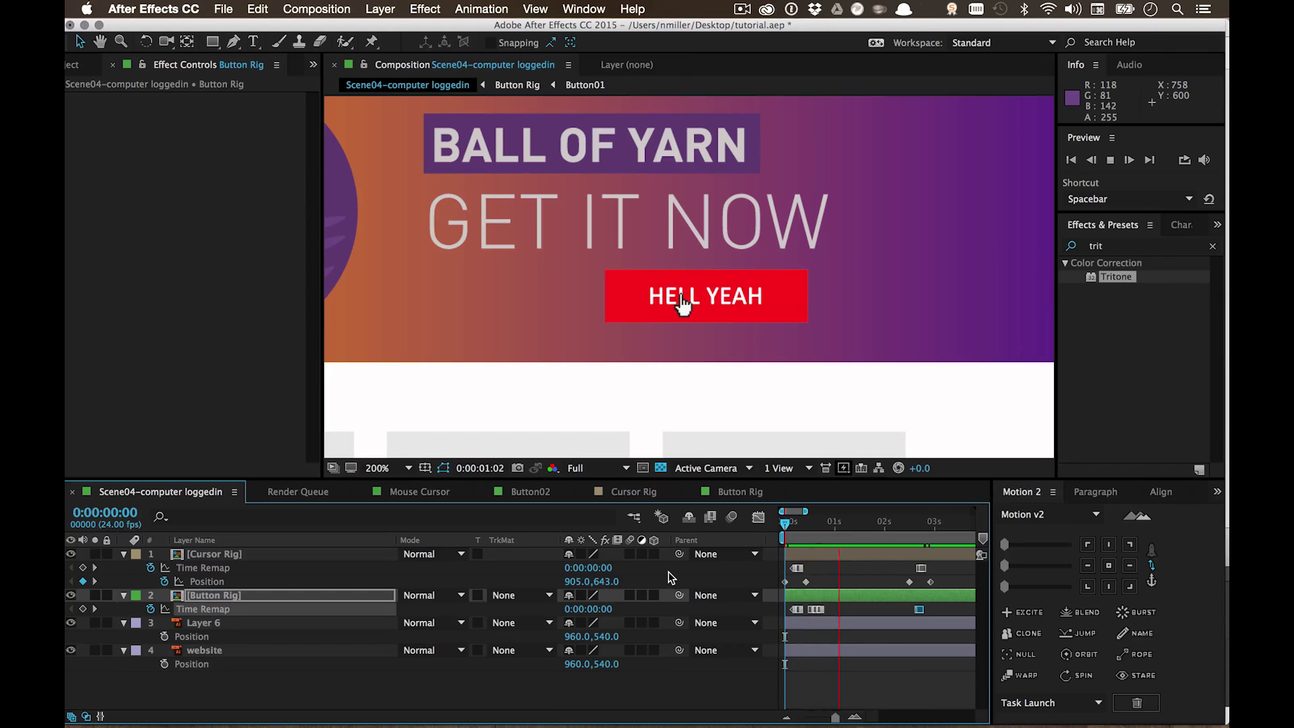
click(816, 523)
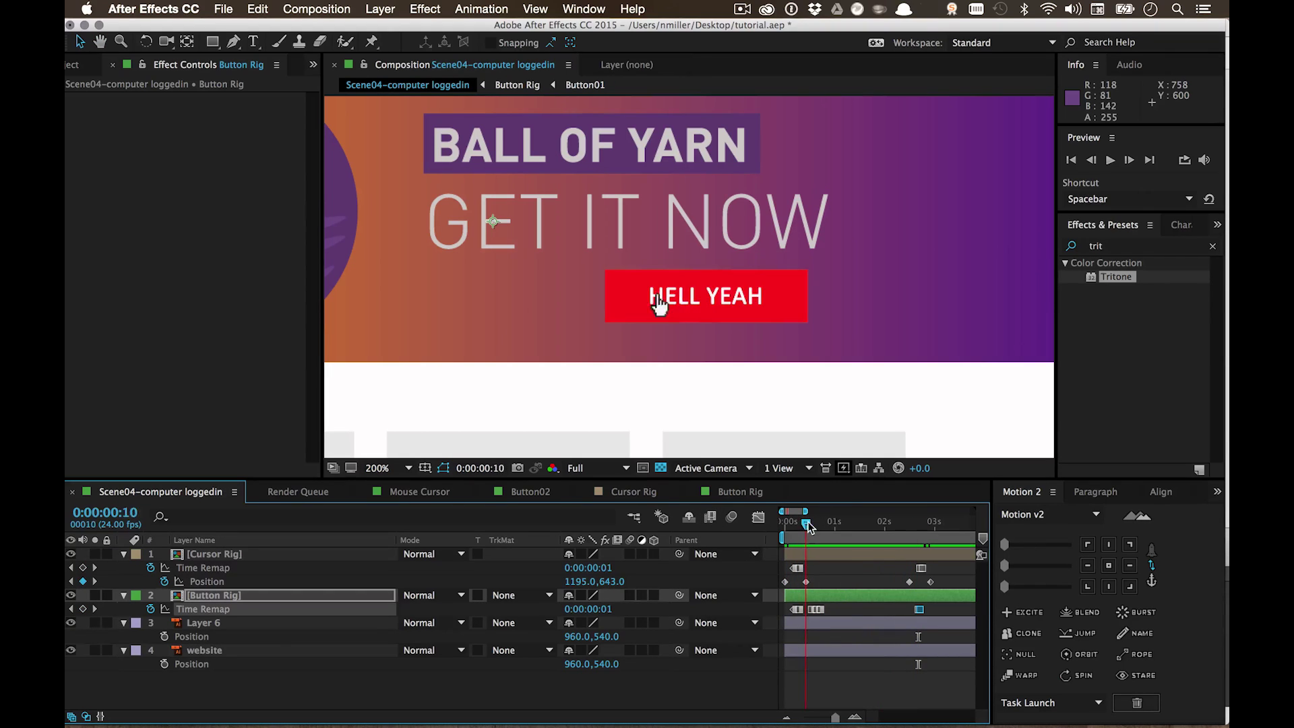
drag(816, 523, 814, 523)
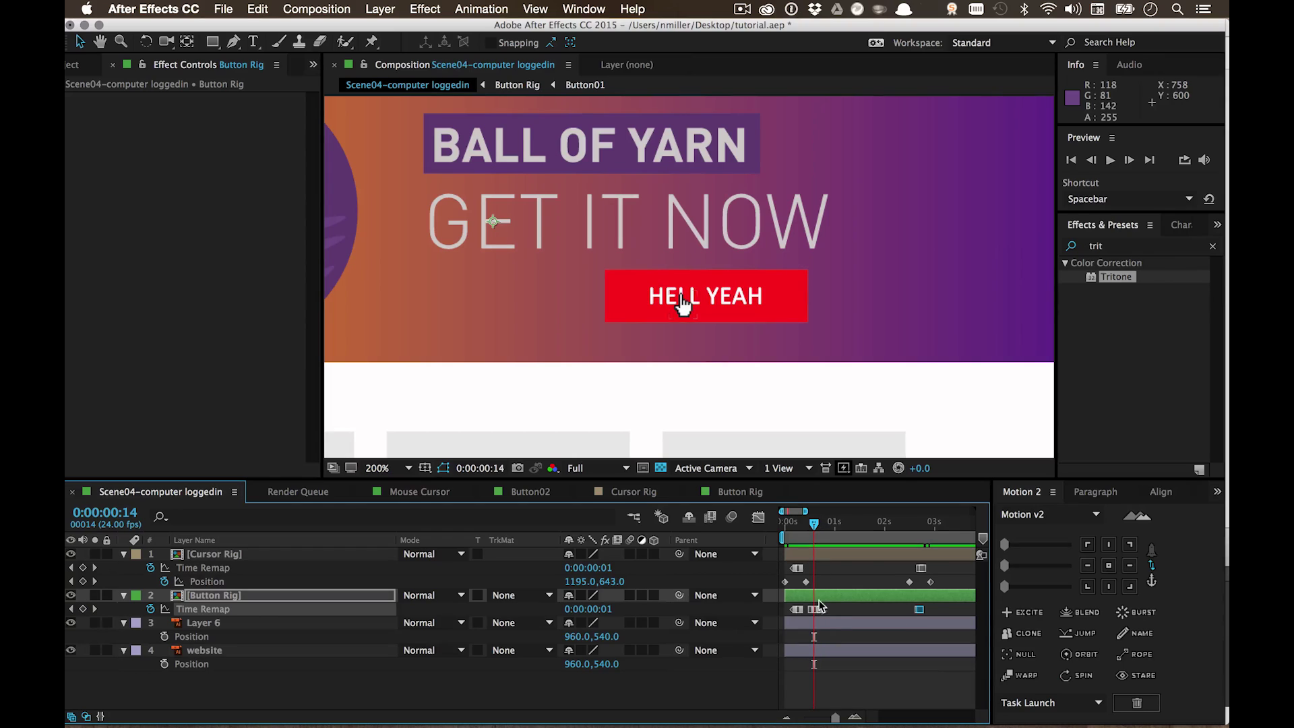
click(854, 718)
click(854, 717)
drag(860, 607, 930, 609)
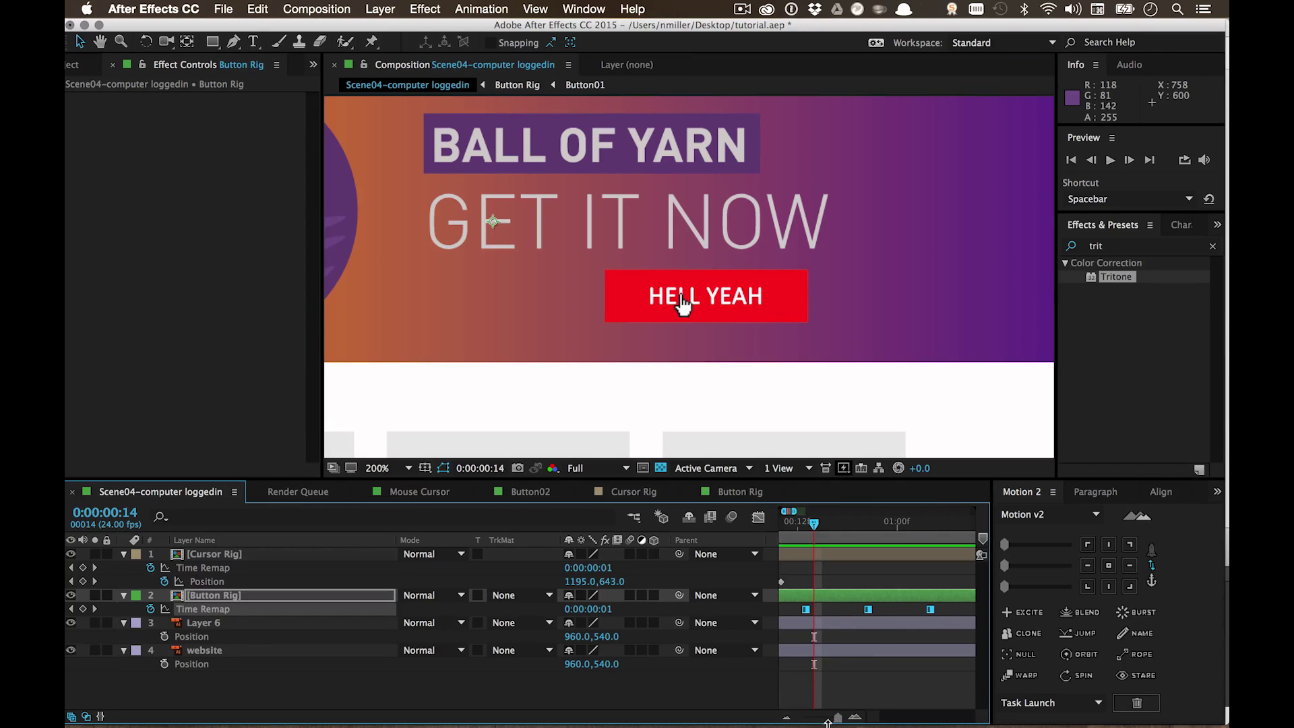
drag(836, 717, 835, 718)
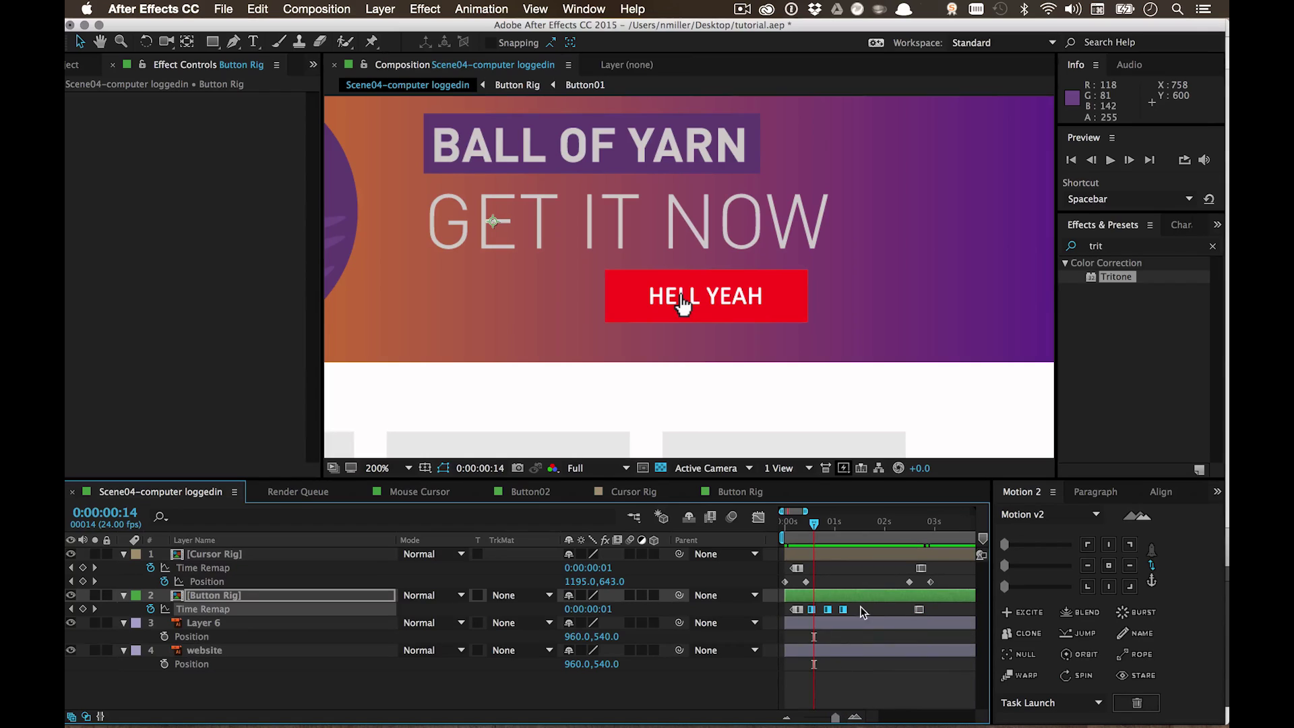
mouse_move(861, 606)
mouse_down()
mouse_move(808, 612)
mouse_move(855, 613)
mouse_up()
key(Home)
key(space)
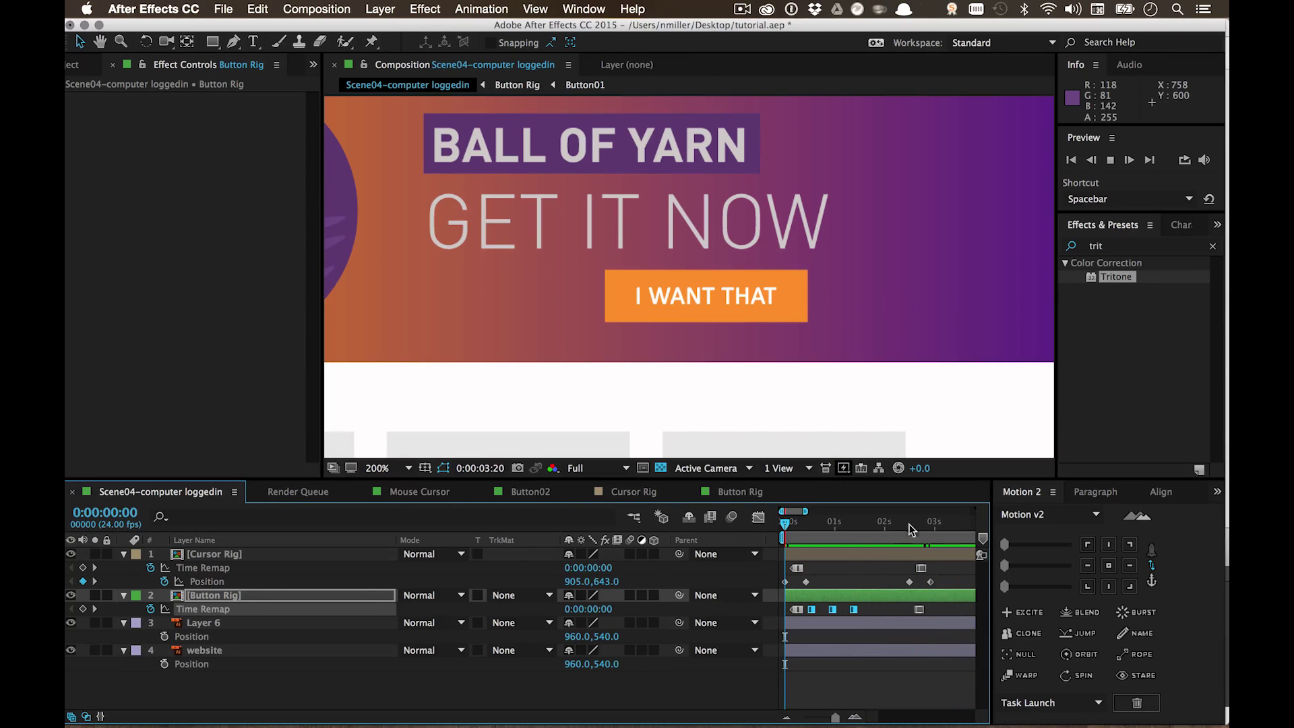
key(space)
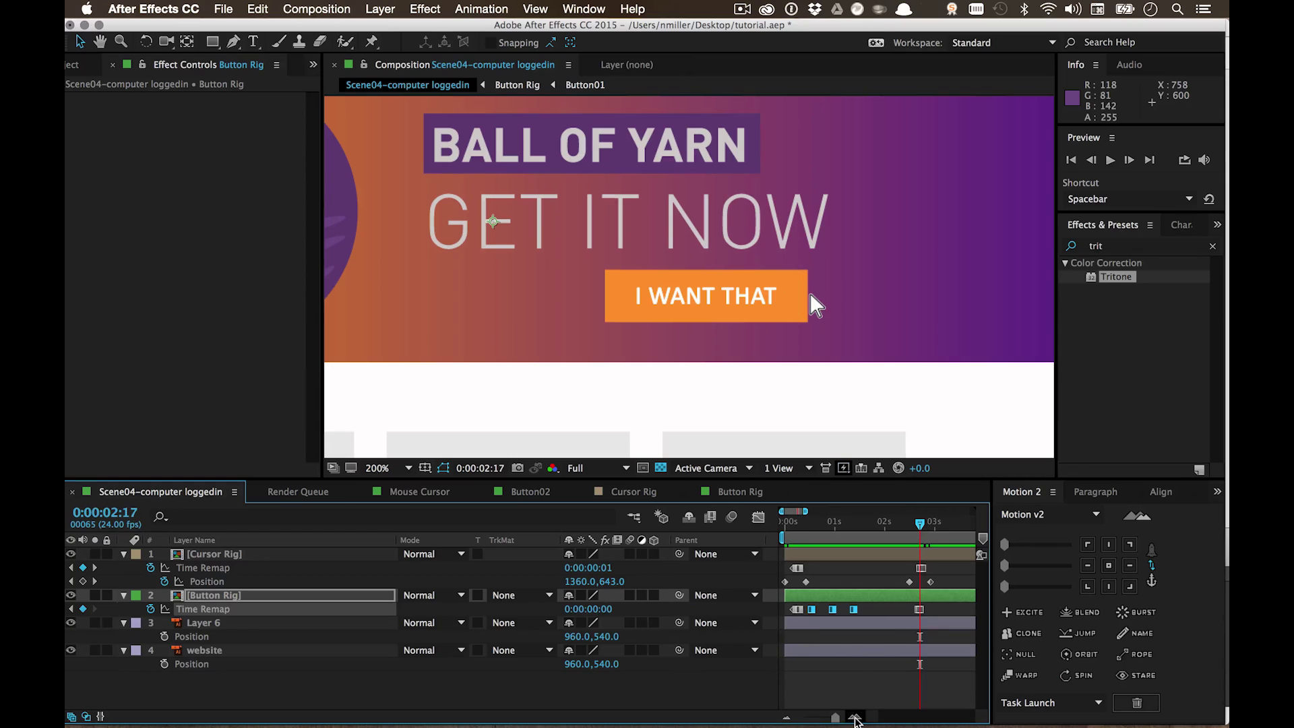
Step: Shift the Button Rig's final two Time Remap keyframes one frame later to 0:00:02:17 and 0:00:02:18, and check them frame by frame
click(855, 716)
click(854, 717)
mouse_move(927, 606)
mouse_down()
mouse_move(903, 616)
mouse_move(920, 608)
mouse_up()
key(Page_Down)
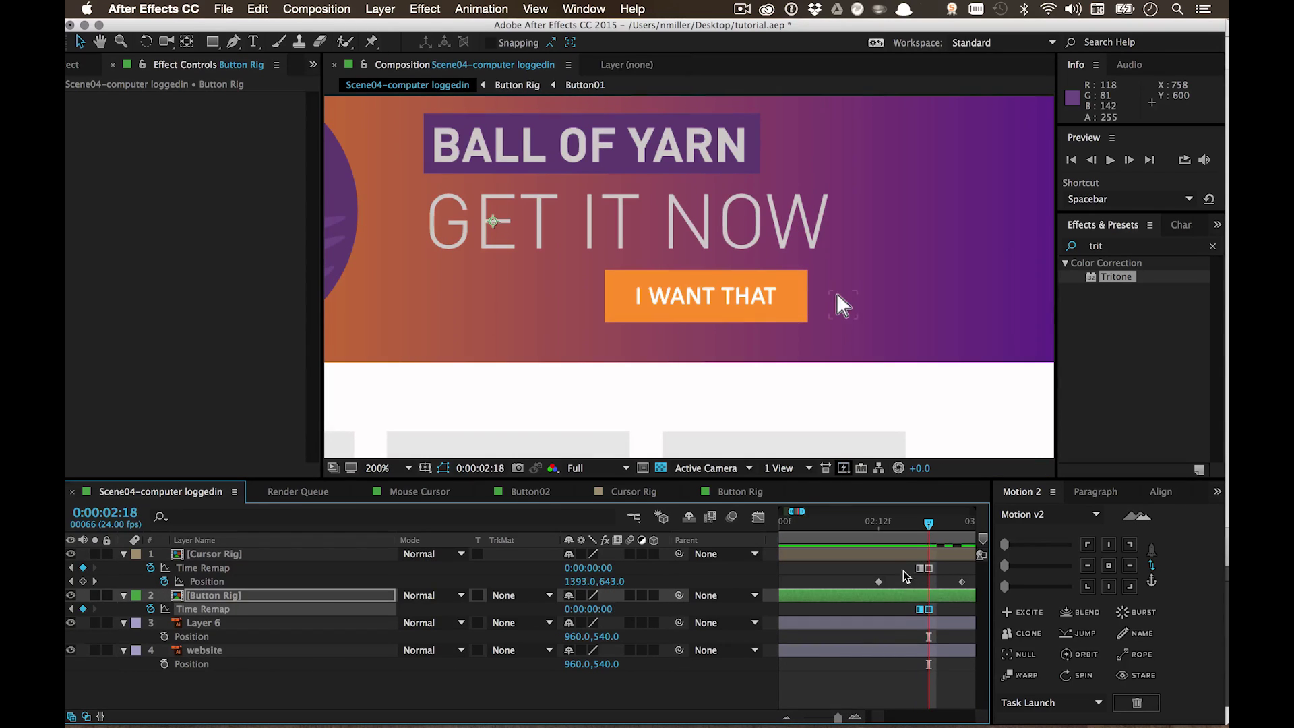
key(Page_Up)
key(Page_Up)
key(Page_Up)
key(Page_Down)
key(Page_Down)
key(Page_Down)
key(Page_Down)
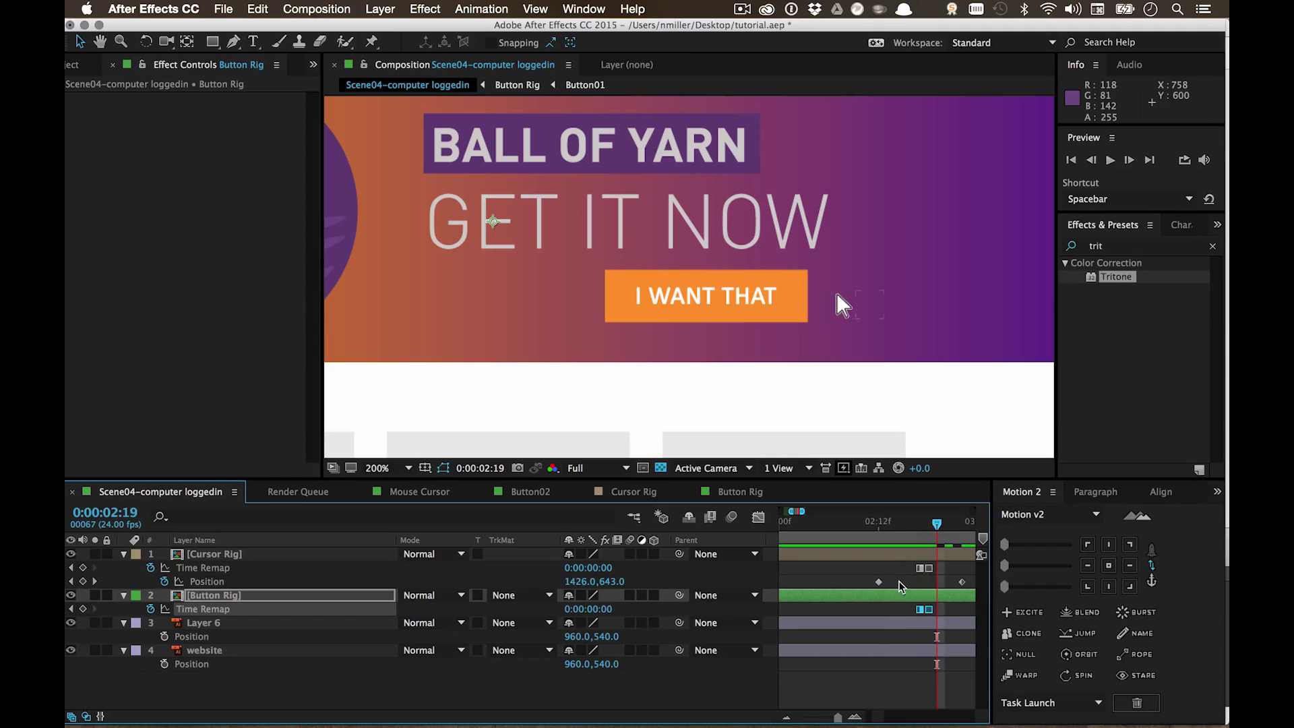
Step: Return to the start of the composition and collapse the properties of the Button Rig and Cursor Rig layers
drag(836, 715, 833, 712)
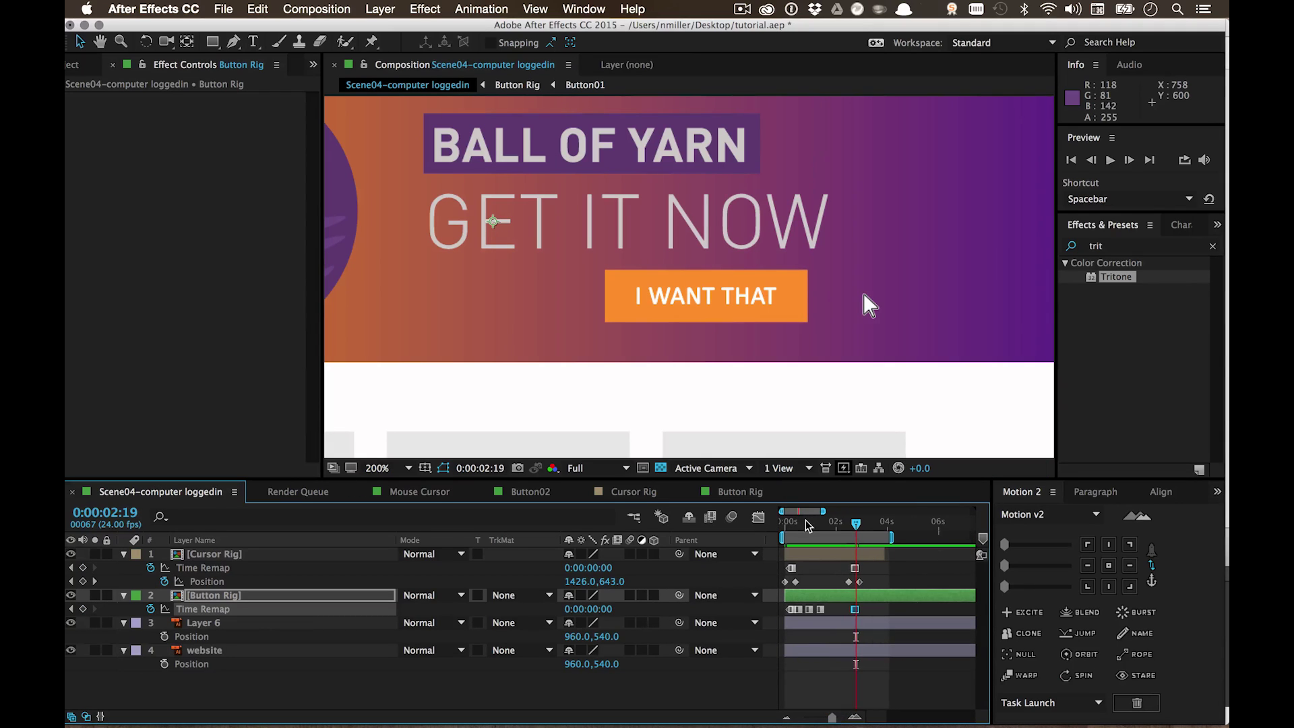
drag(806, 523, 775, 525)
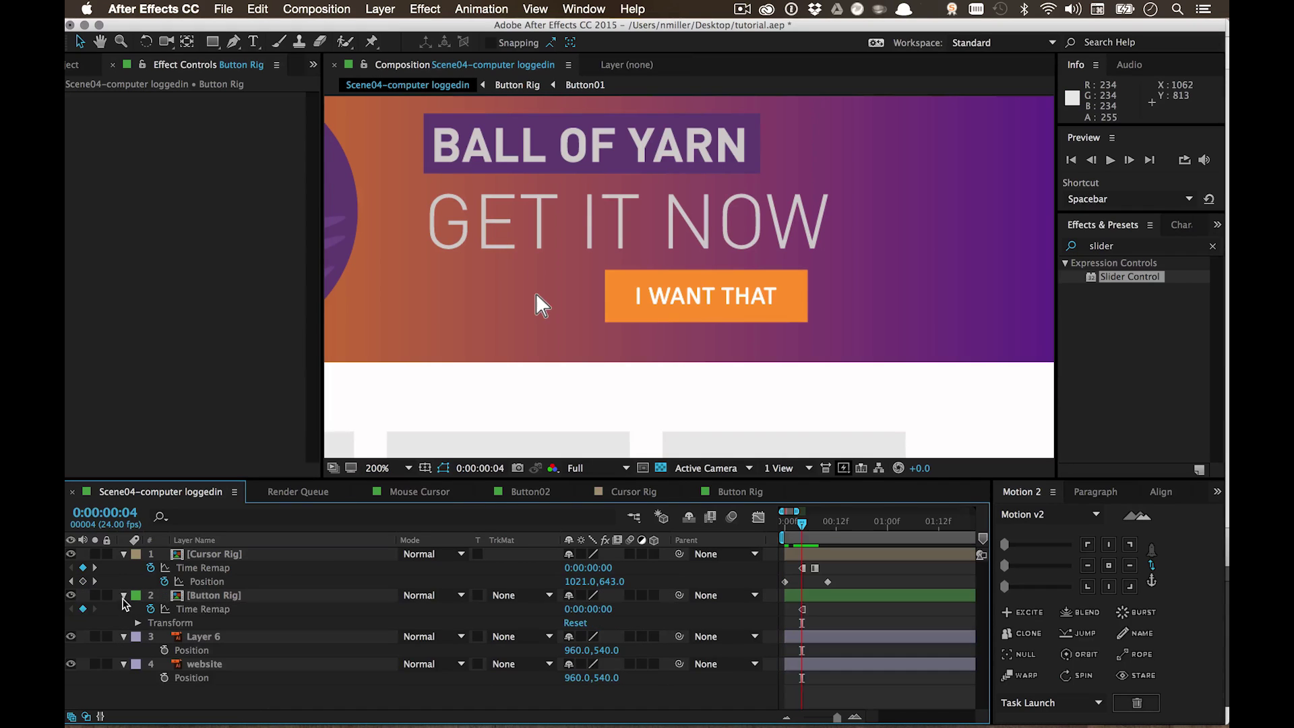
click(124, 595)
click(123, 554)
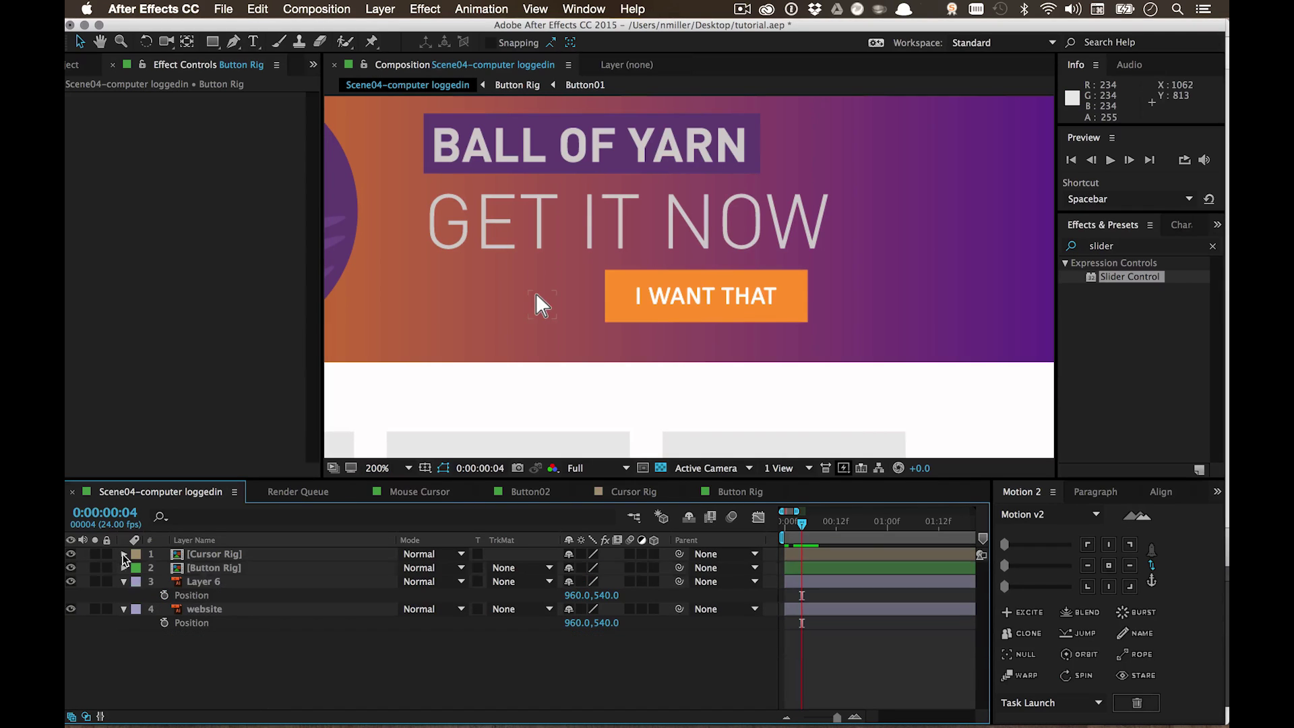